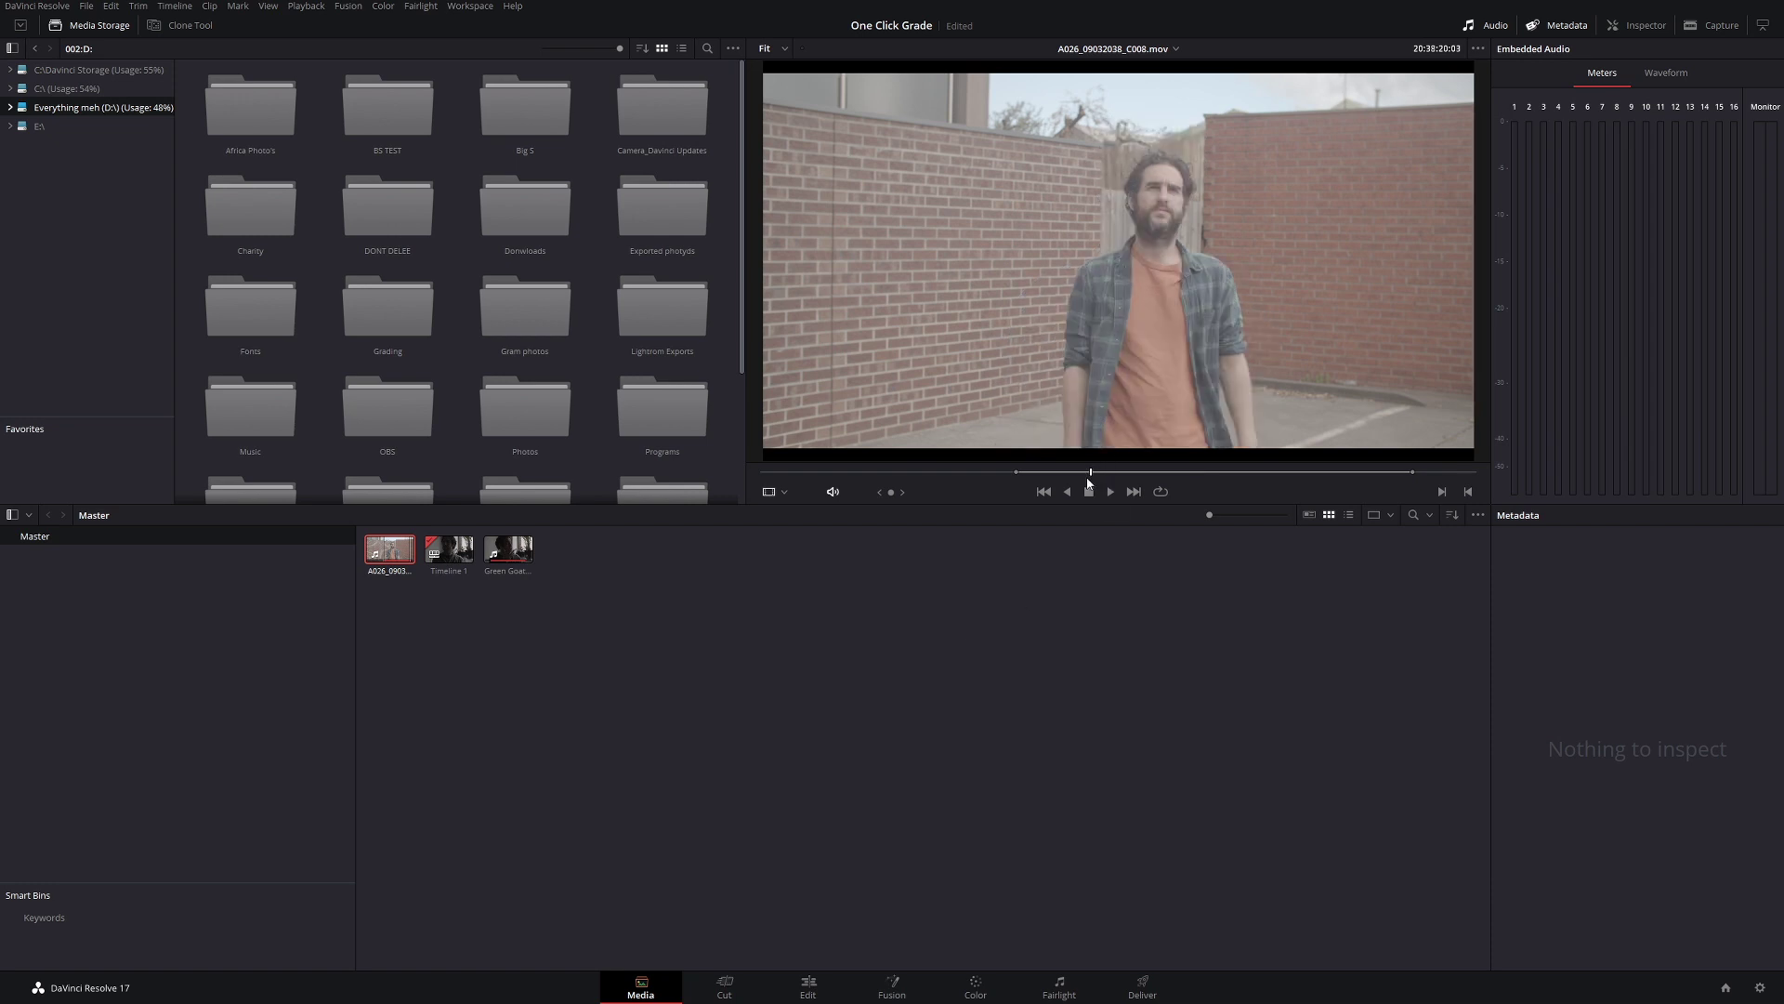
Step: Scrub back and forth through the A026 brick-wall clip and show its metadata
{"action": "left_click", "coordinate": [1157, 471]}
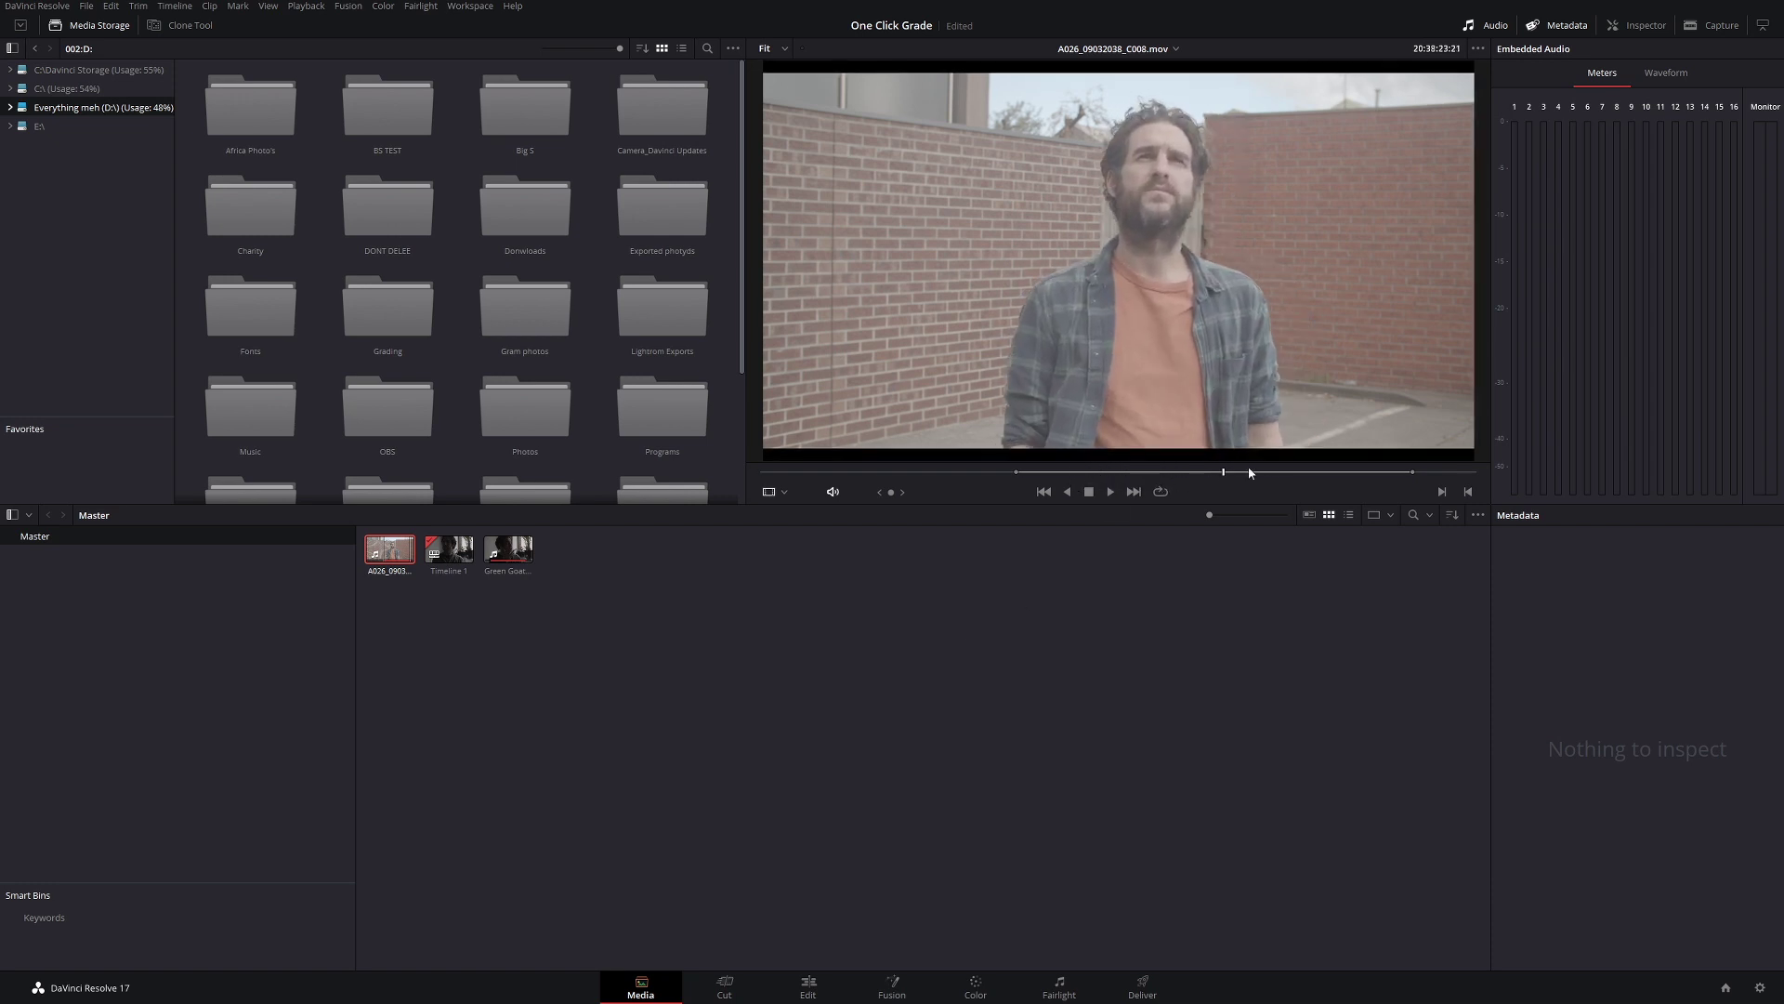
{"action": "left_click", "coordinate": [1023, 472]}
{"action": "left_click", "coordinate": [1146, 472]}
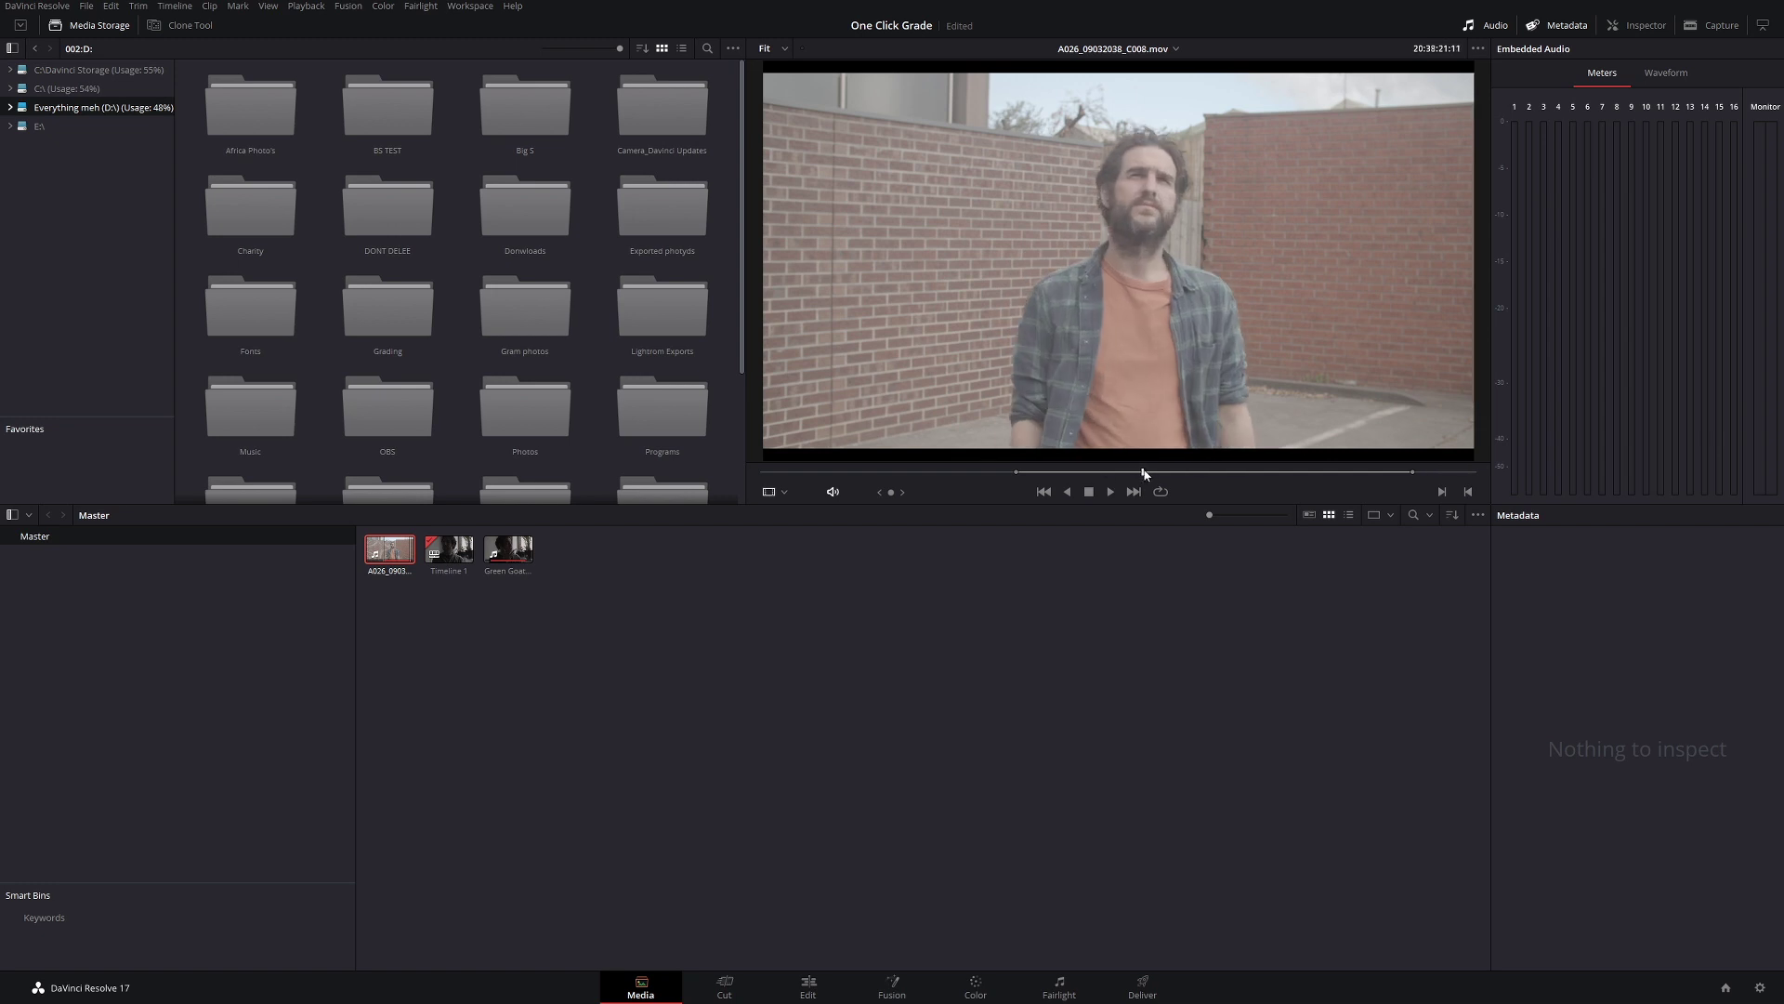
{"action": "scroll", "coordinate": [1120, 381], "scroll_direction": "down", "scroll_amount": 1}
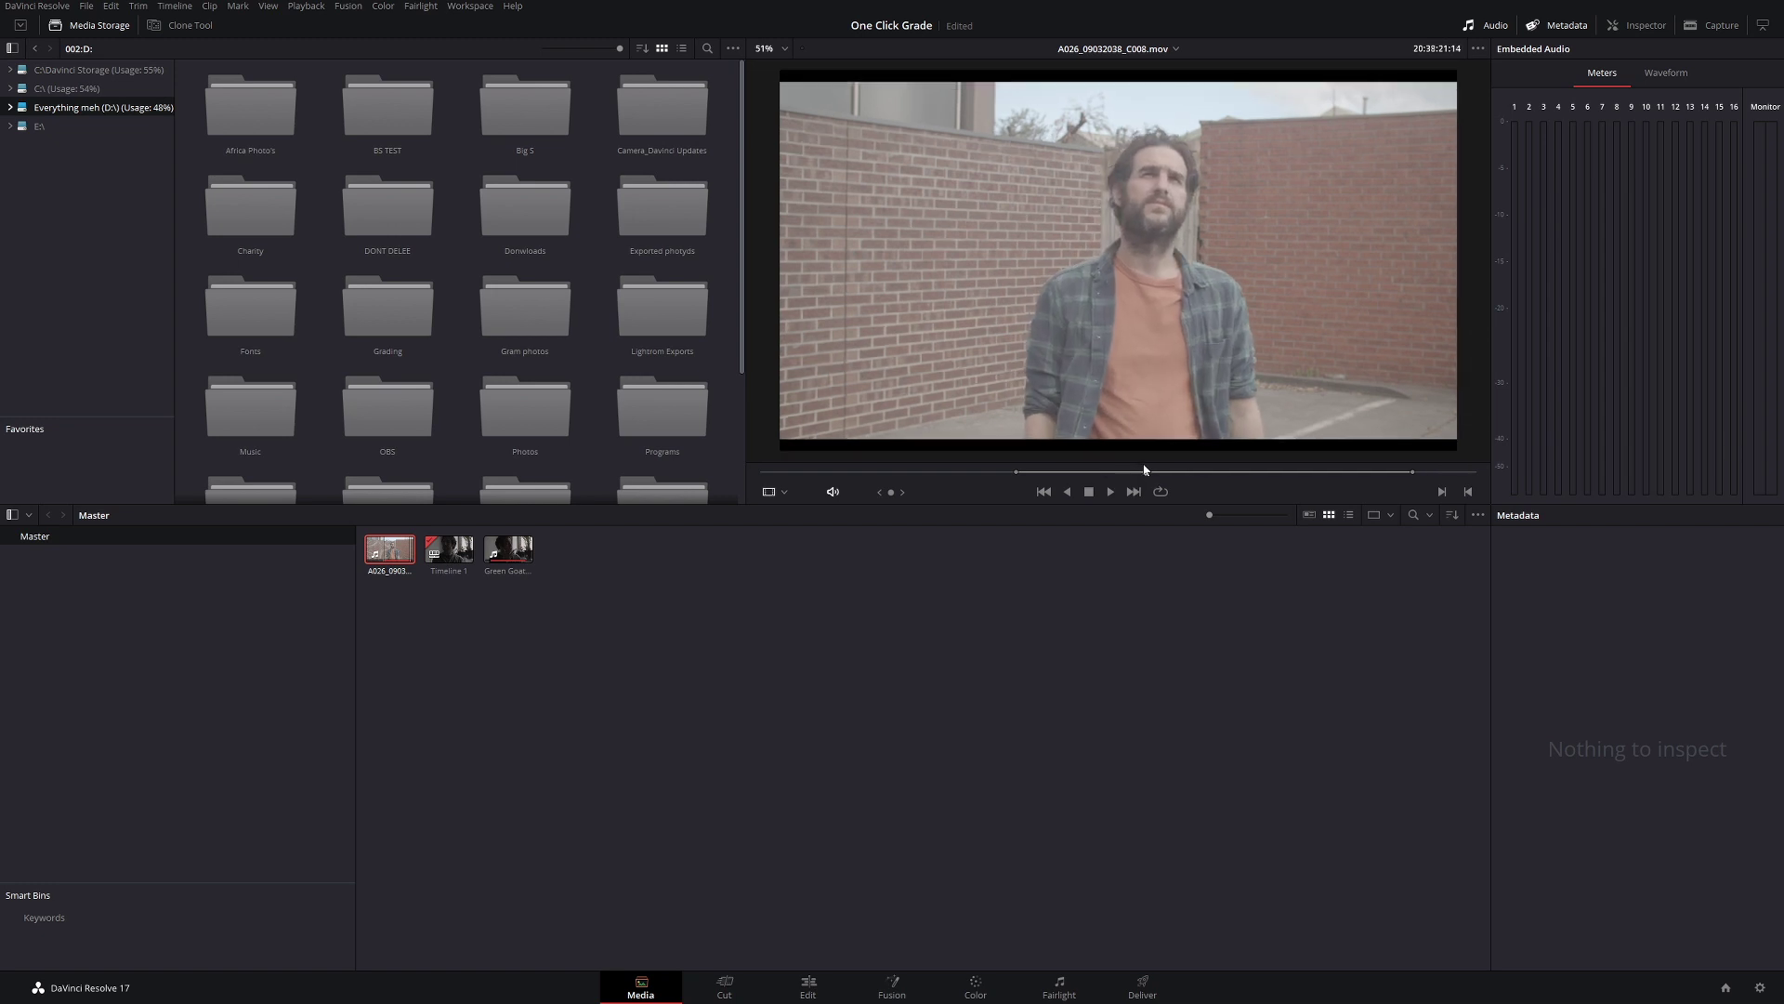
{"action": "left_click_drag", "start_coordinate": [1146, 472], "coordinate": [1301, 477]}
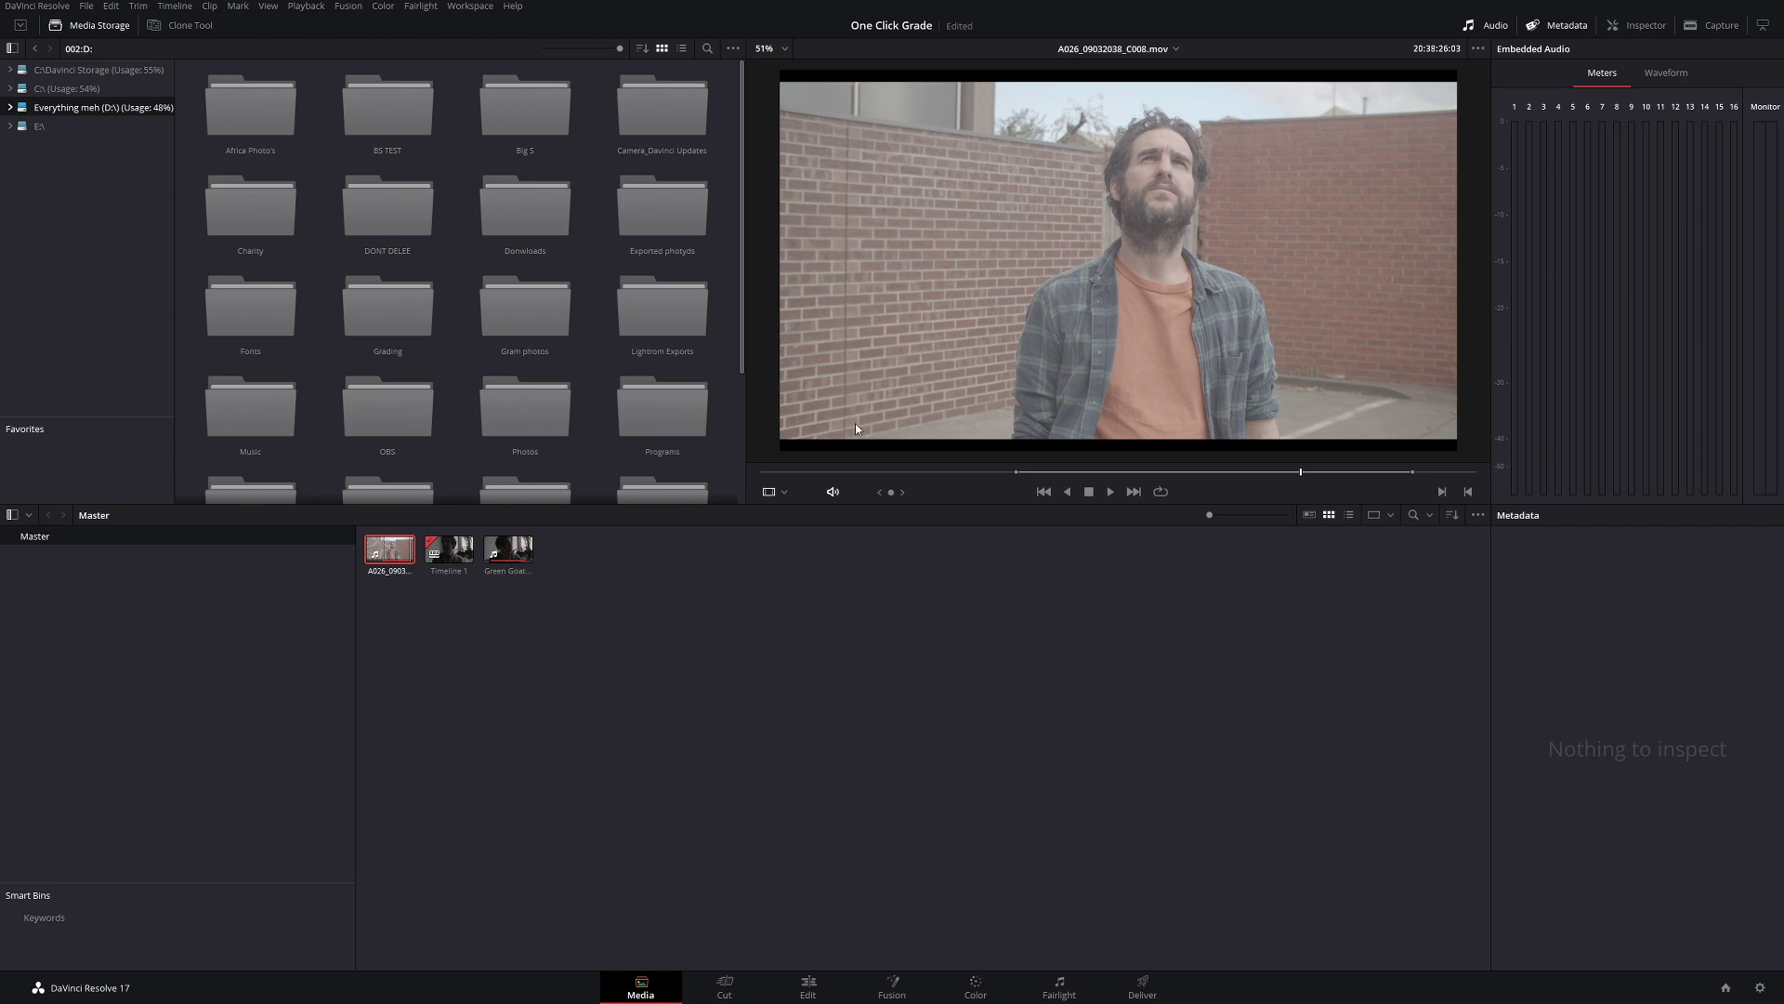
{"action": "left_click_drag", "start_coordinate": [1254, 476], "coordinate": [1163, 474]}
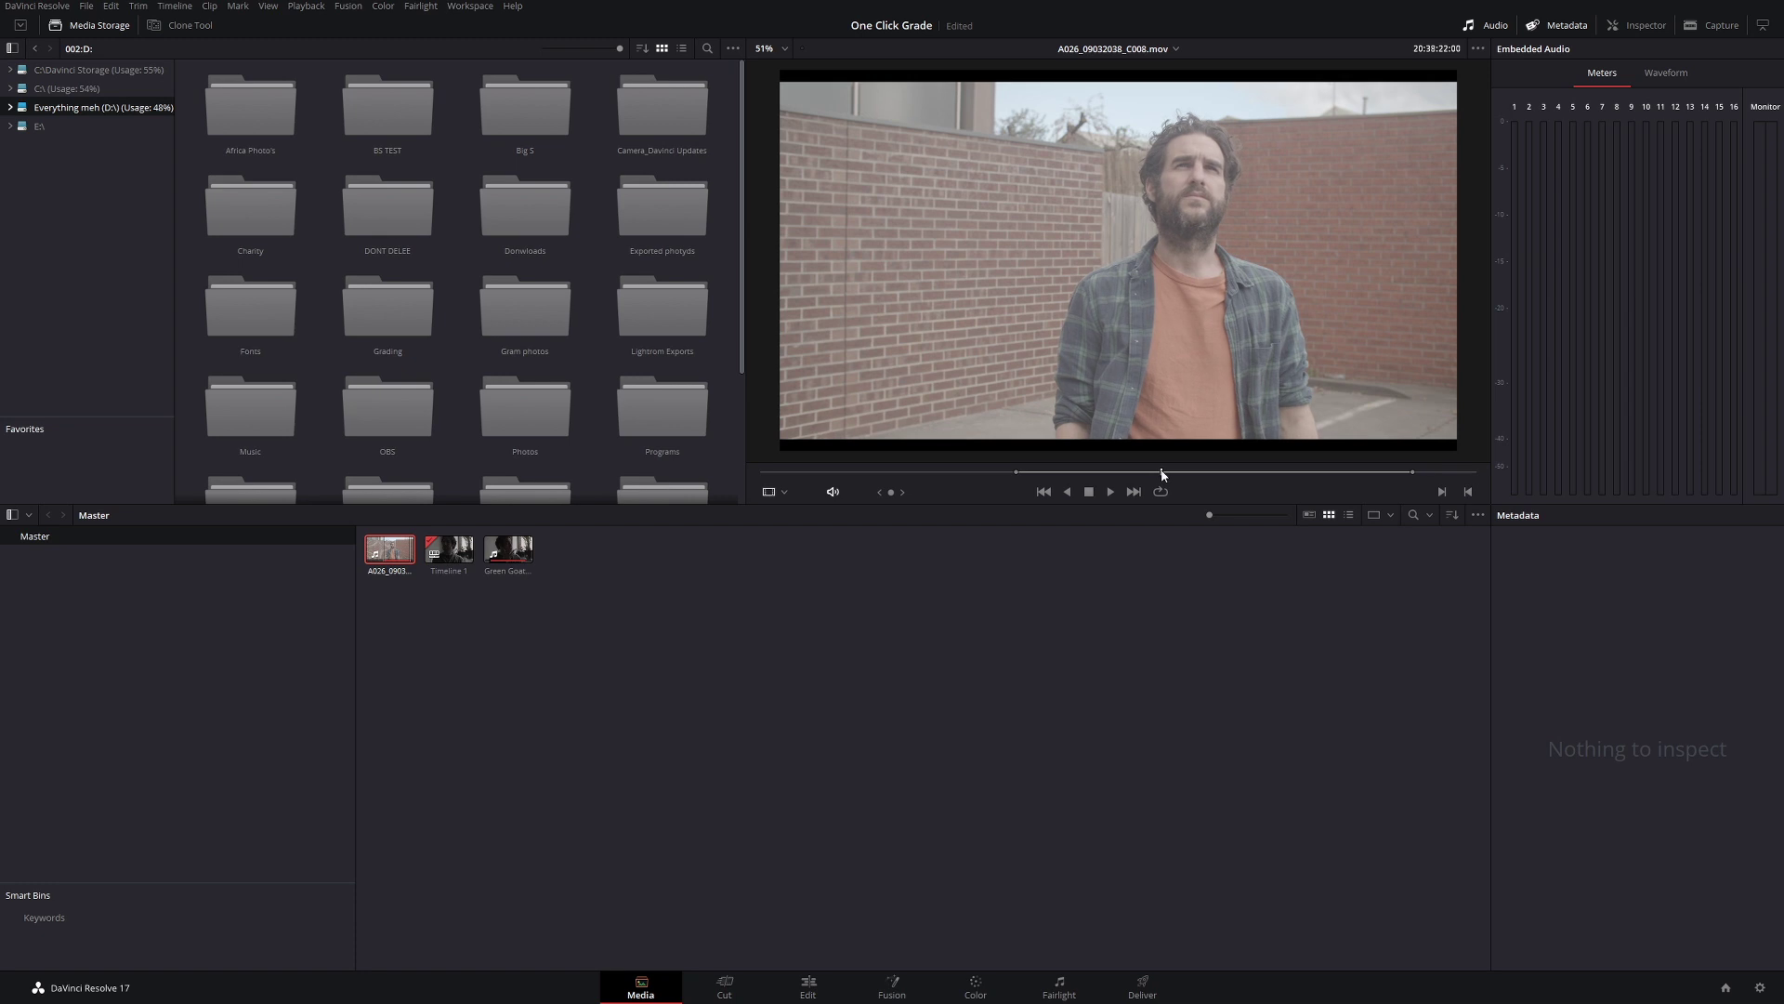
{"action": "left_click", "coordinate": [394, 552]}
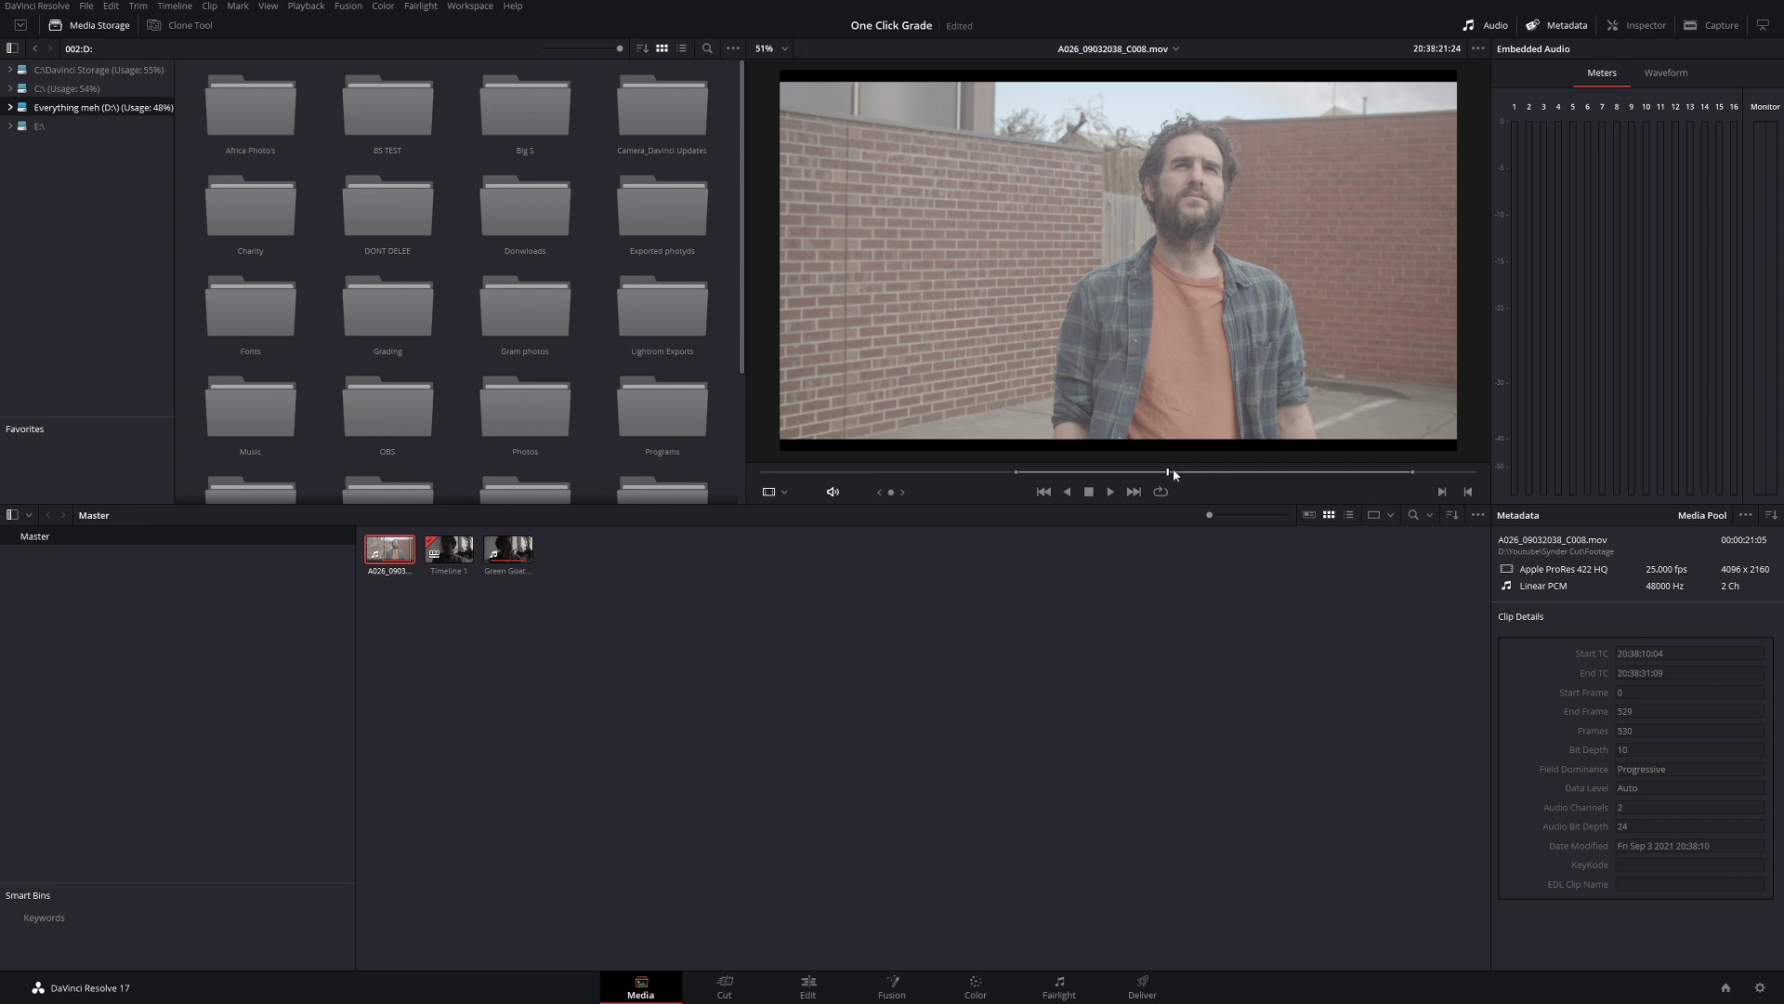
{"action": "left_click_drag", "start_coordinate": [1172, 468], "coordinate": [1269, 471]}
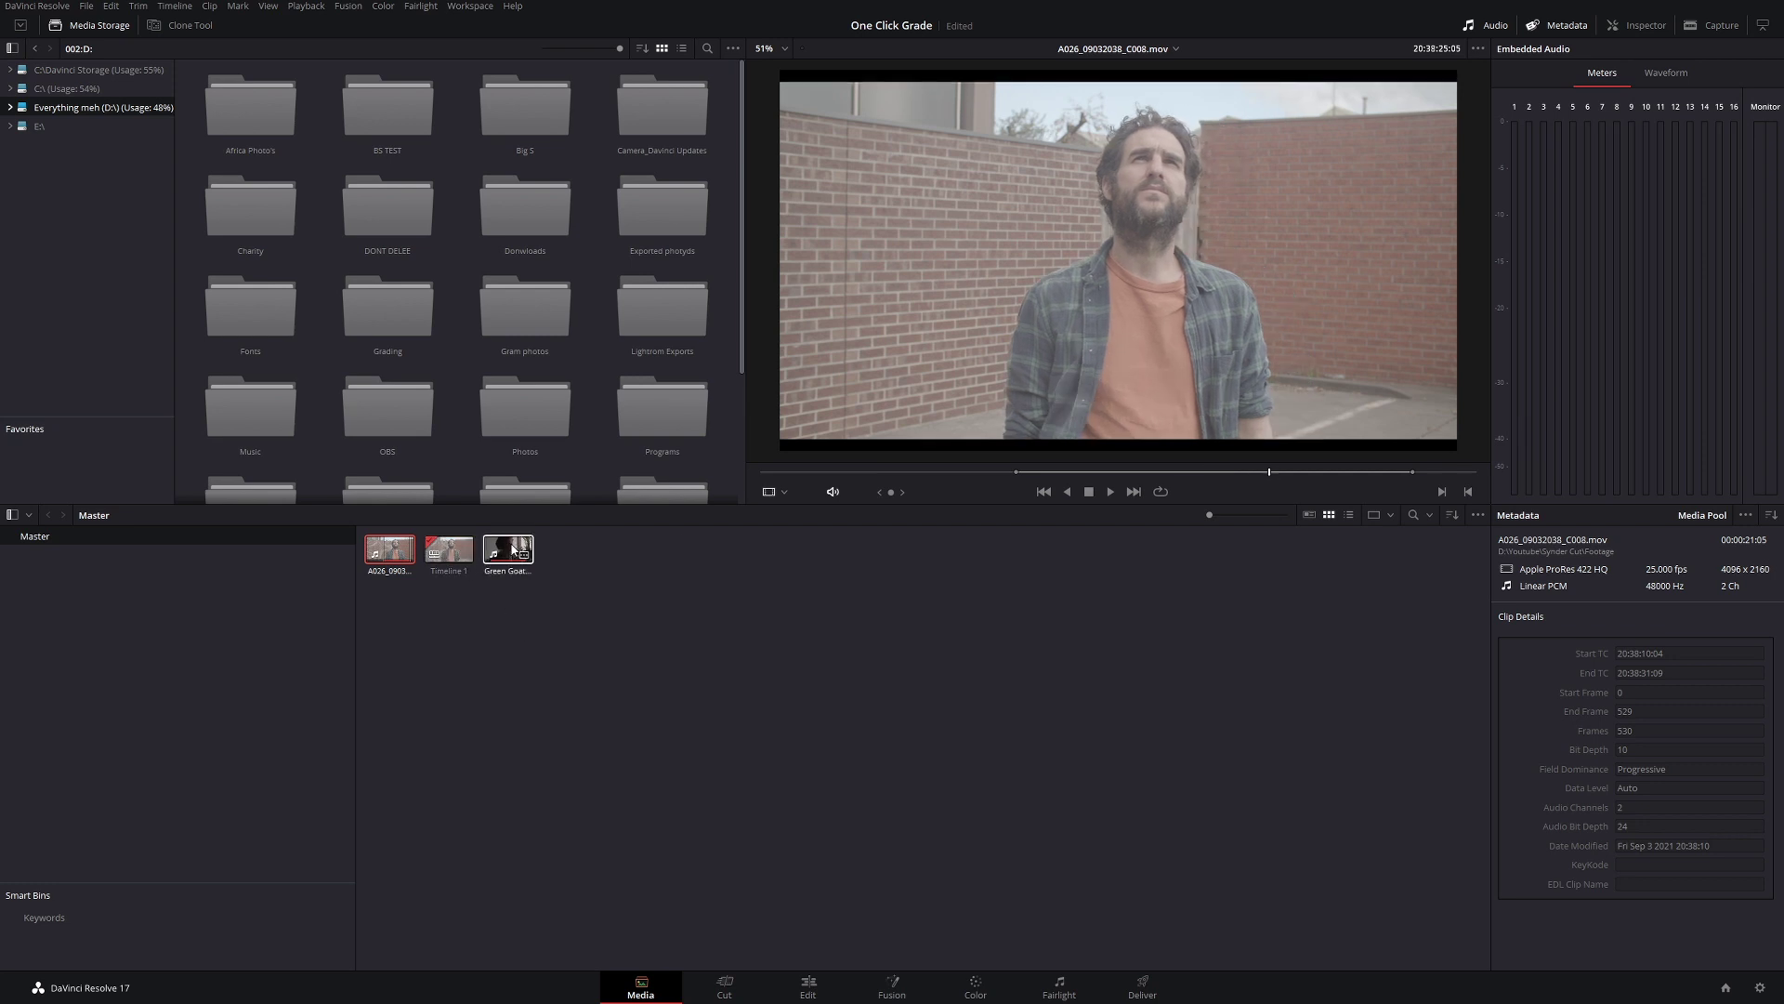
Step: Load the Green Goat dark indoor DNG clip, scrub through it, and mute its audio
{"action": "left_click", "coordinate": [509, 550]}
{"action": "left_click", "coordinate": [1091, 471]}
{"action": "left_click_drag", "start_coordinate": [1091, 471], "coordinate": [1266, 473]}
{"action": "left_click", "coordinate": [833, 492]}
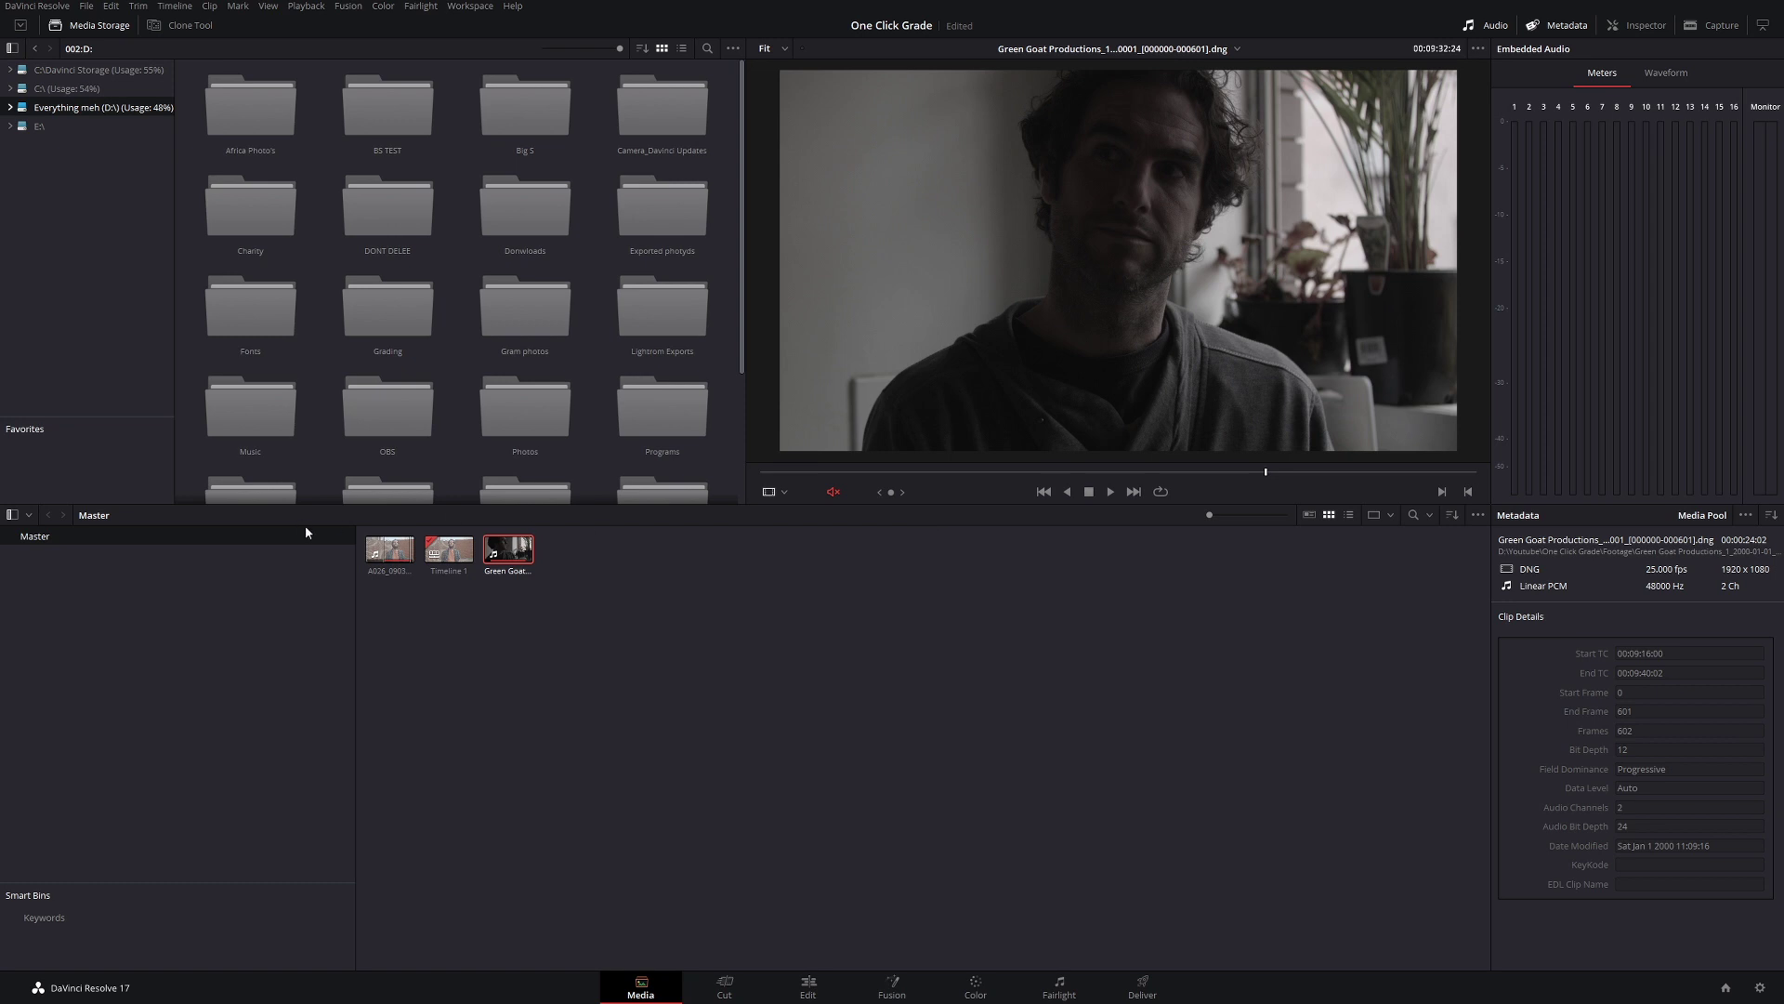
{"action": "left_click", "coordinate": [389, 550]}
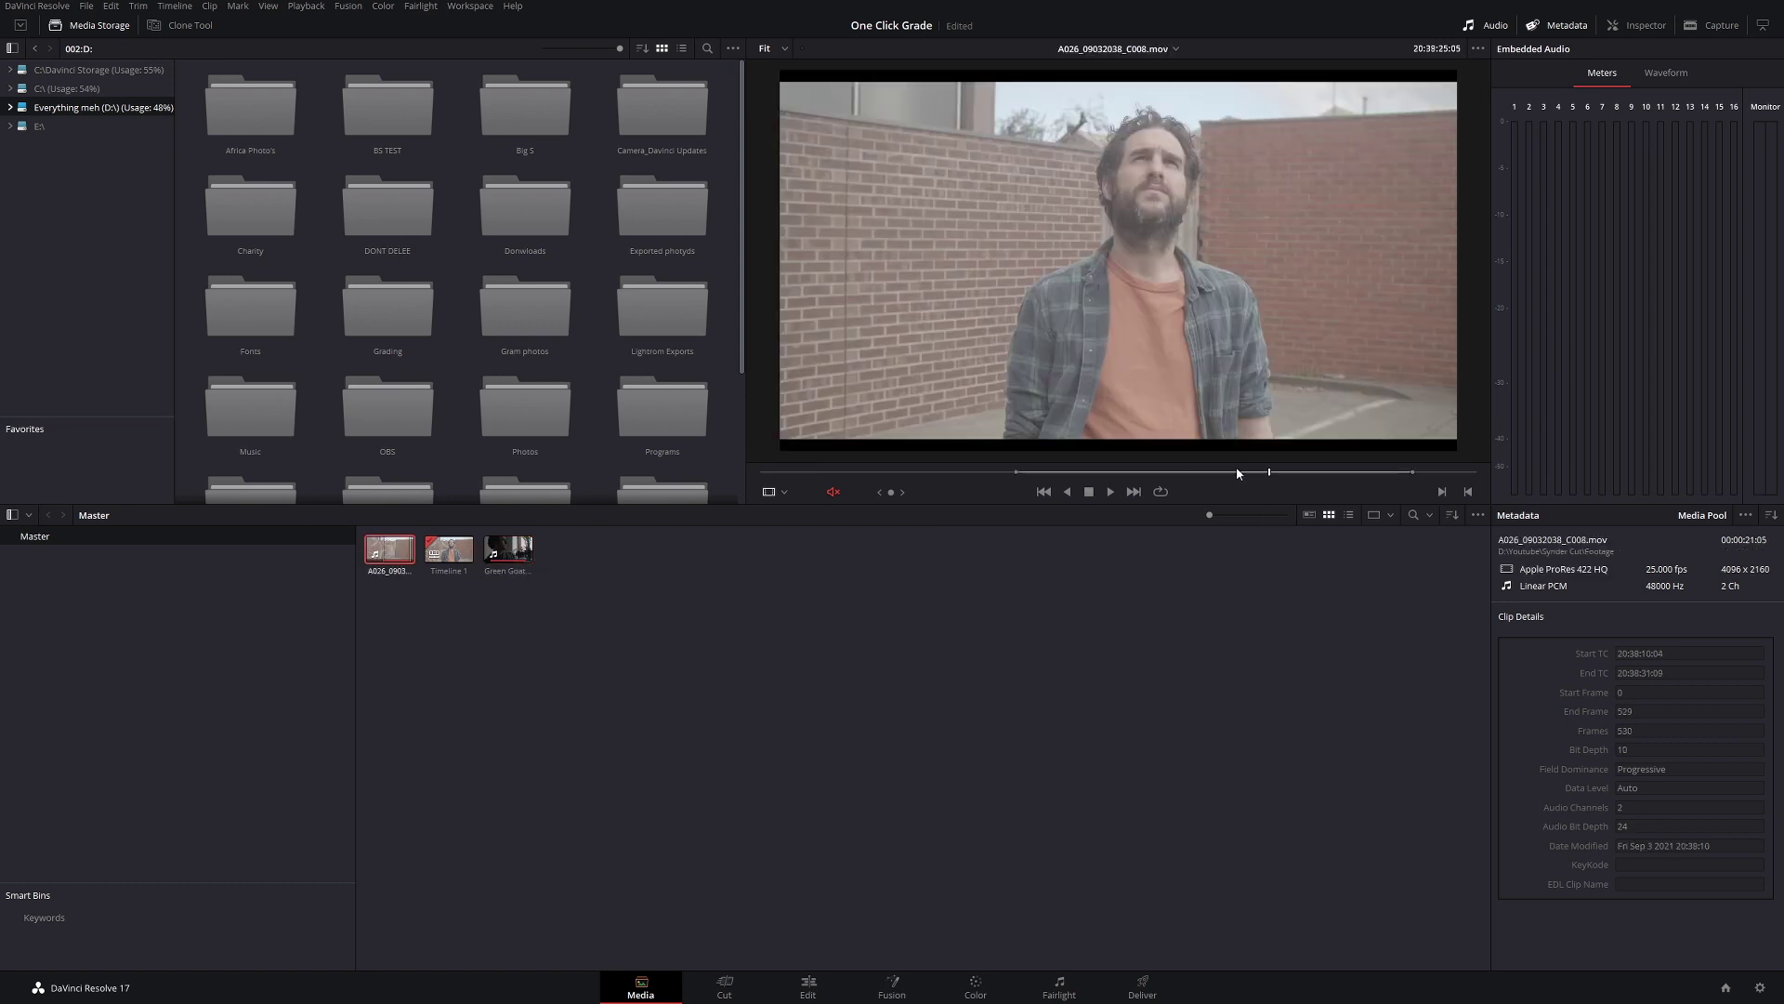
{"action": "left_click", "coordinate": [521, 547]}
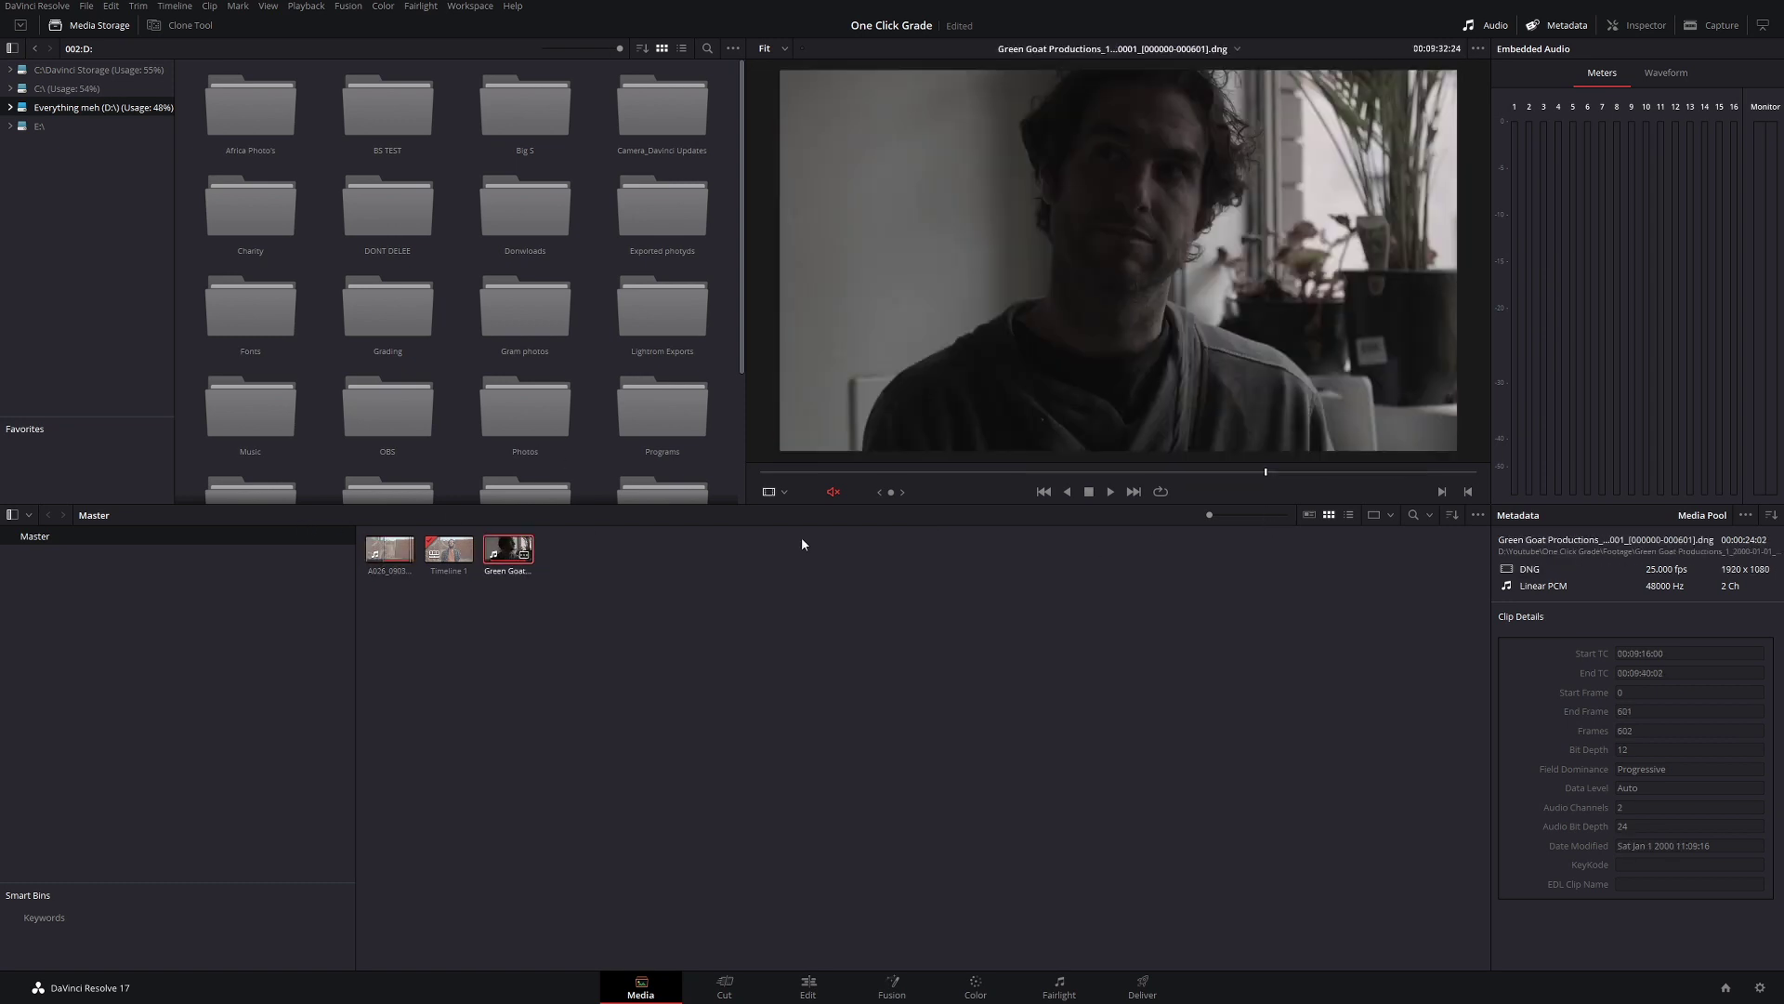
{"action": "left_click_drag", "start_coordinate": [1206, 476], "coordinate": [1225, 474]}
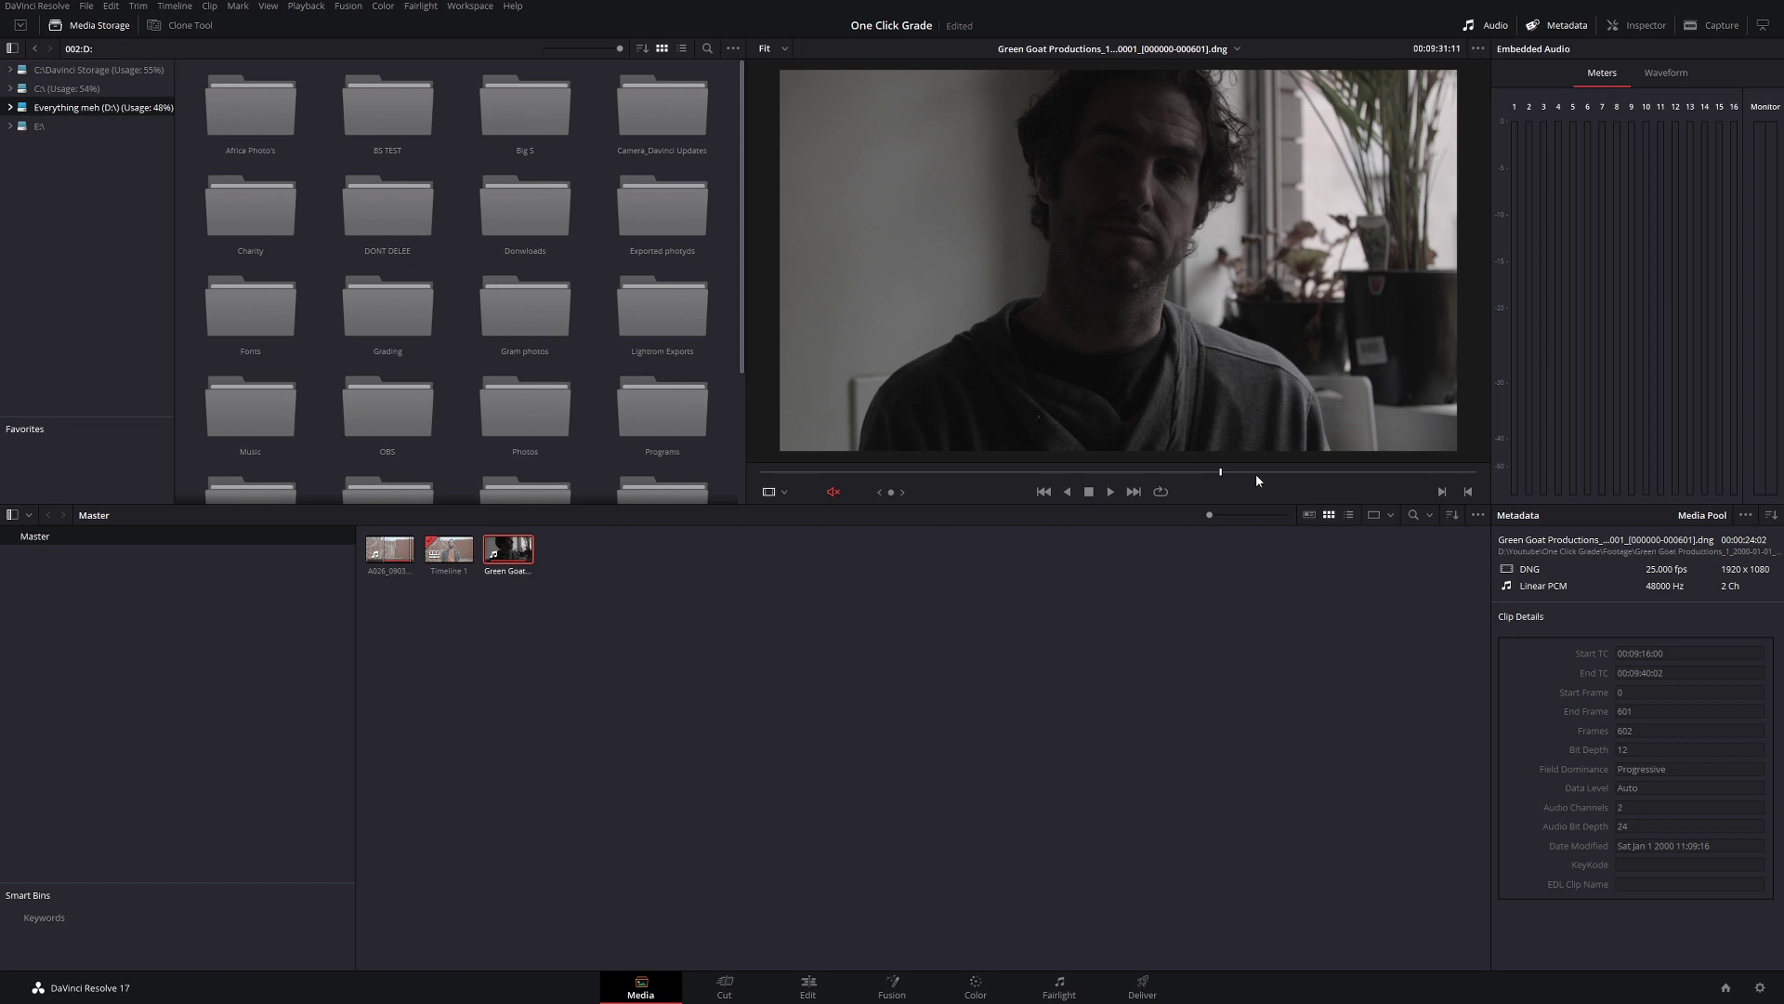
{"action": "left_click_drag", "start_coordinate": [1262, 471], "coordinate": [1176, 474]}
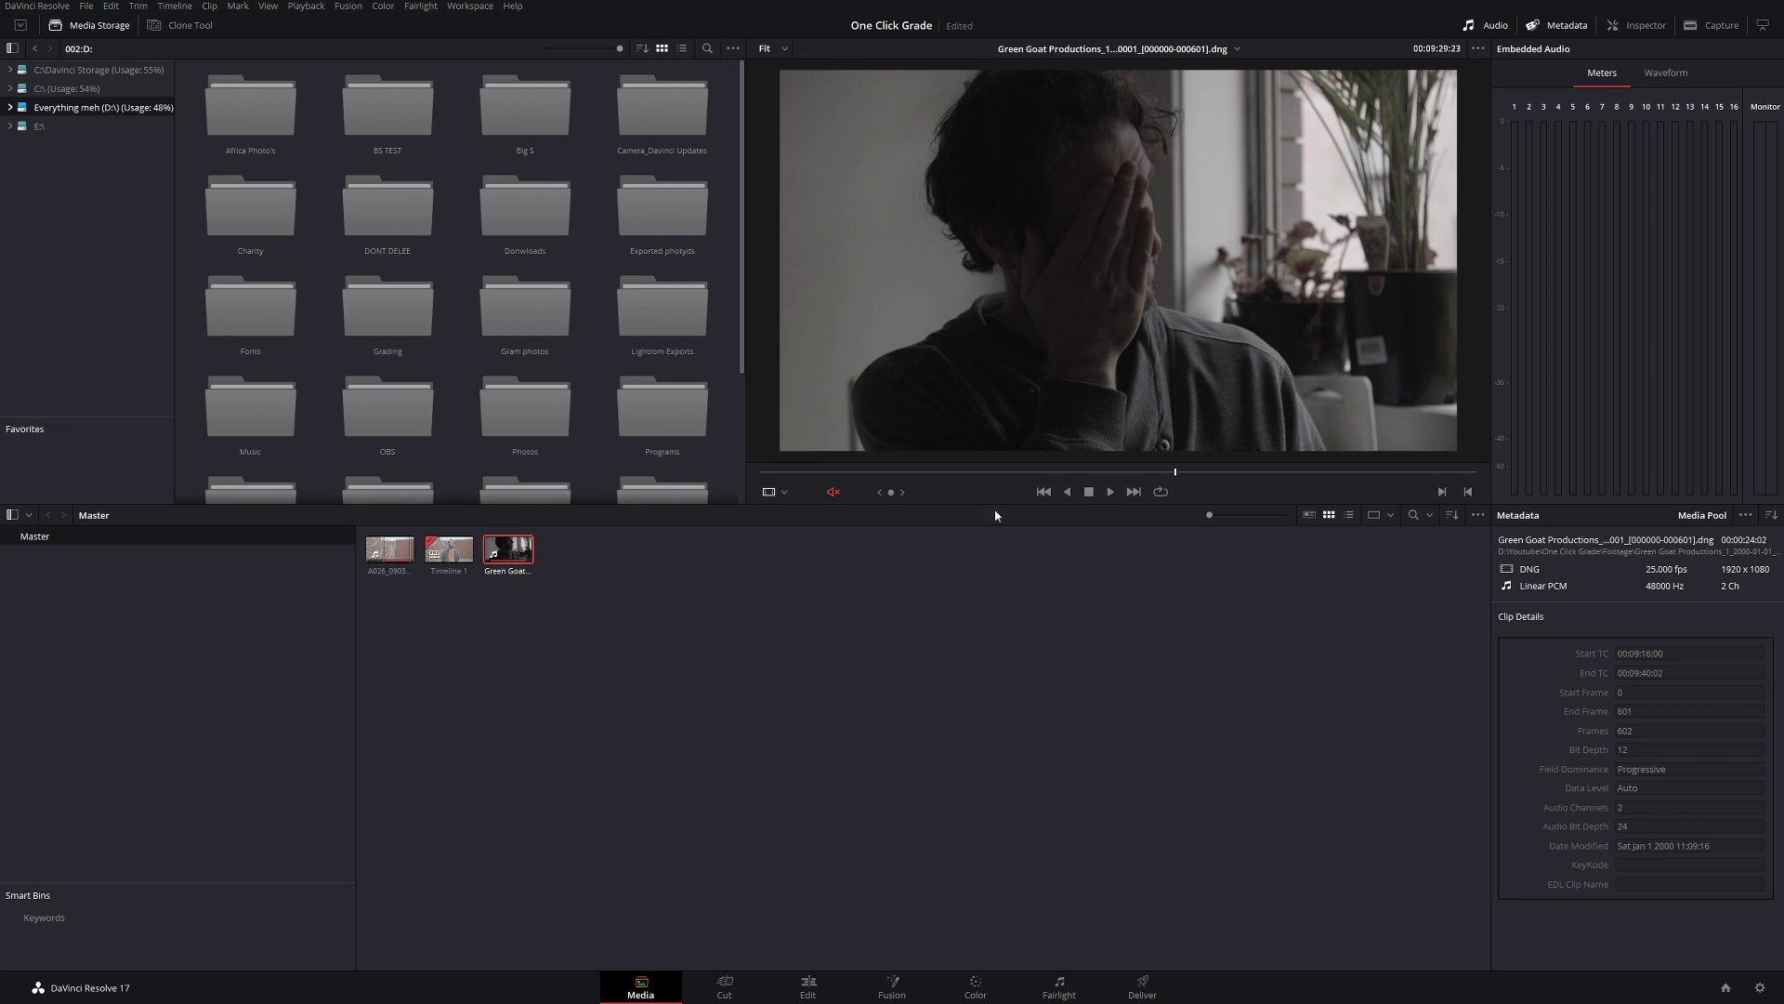
{"action": "left_click_drag", "start_coordinate": [995, 474], "coordinate": [1213, 479]}
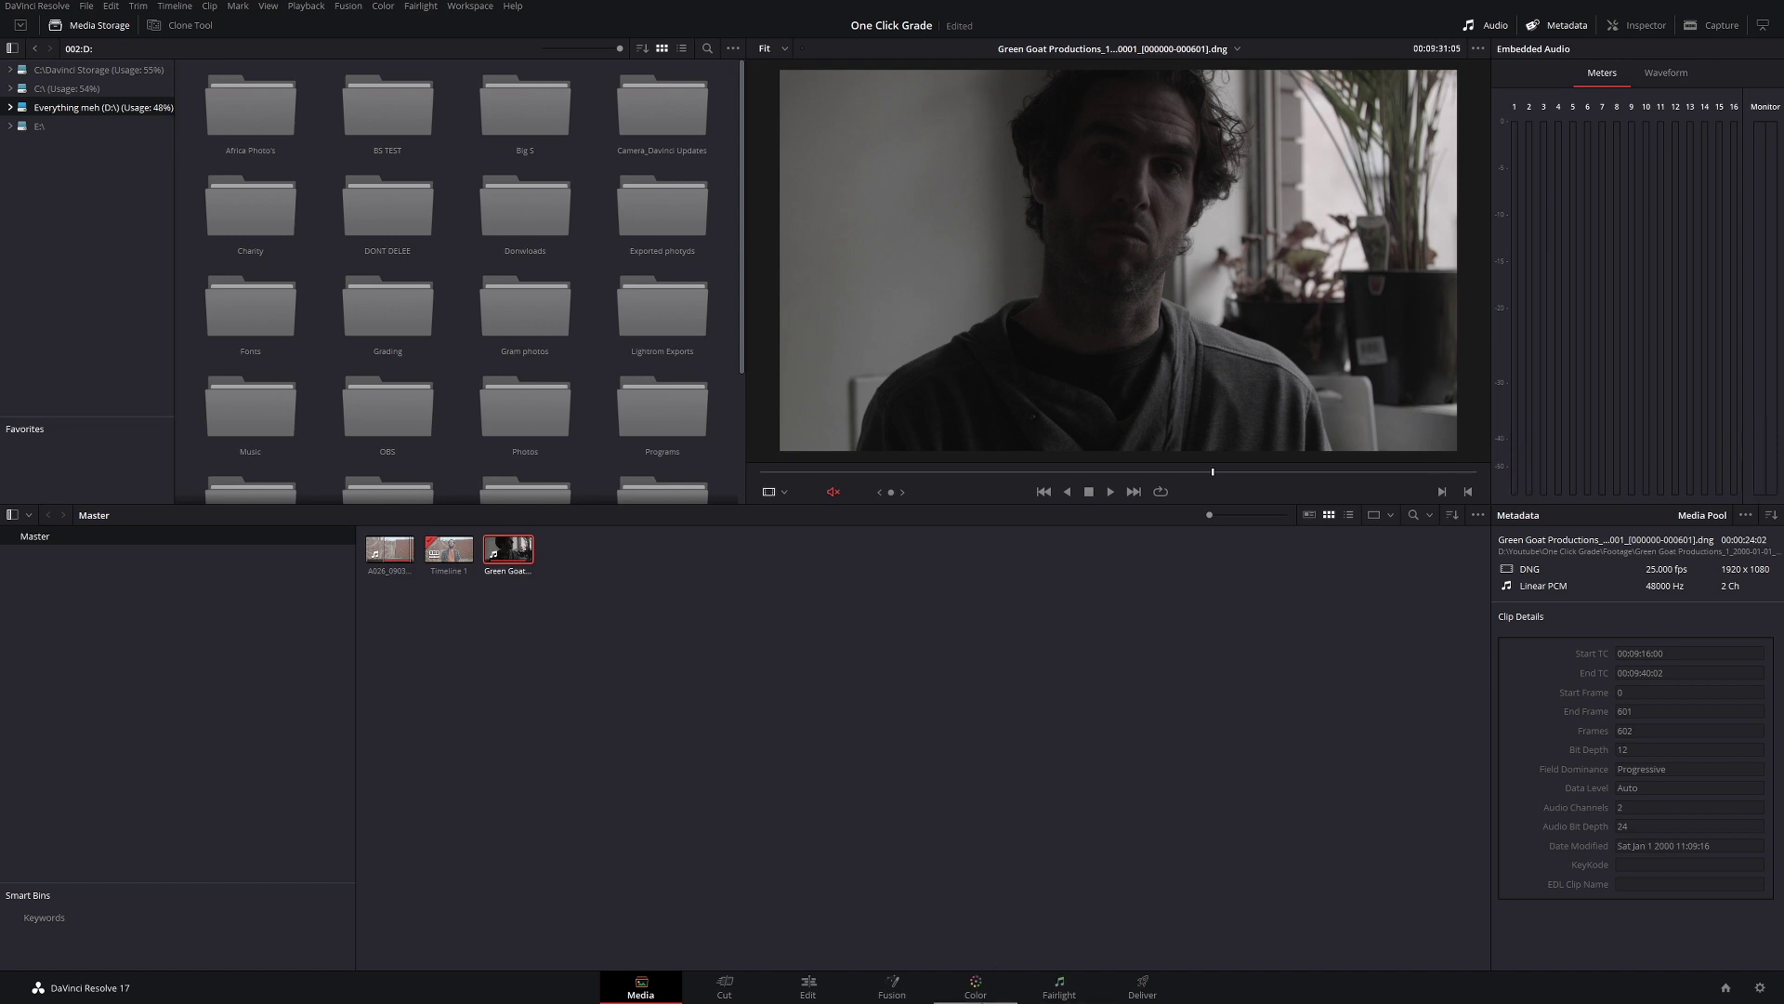
Step: On the Color page, apply a Color Space Transform effect to node 01
{"action": "left_click", "coordinate": [974, 995]}
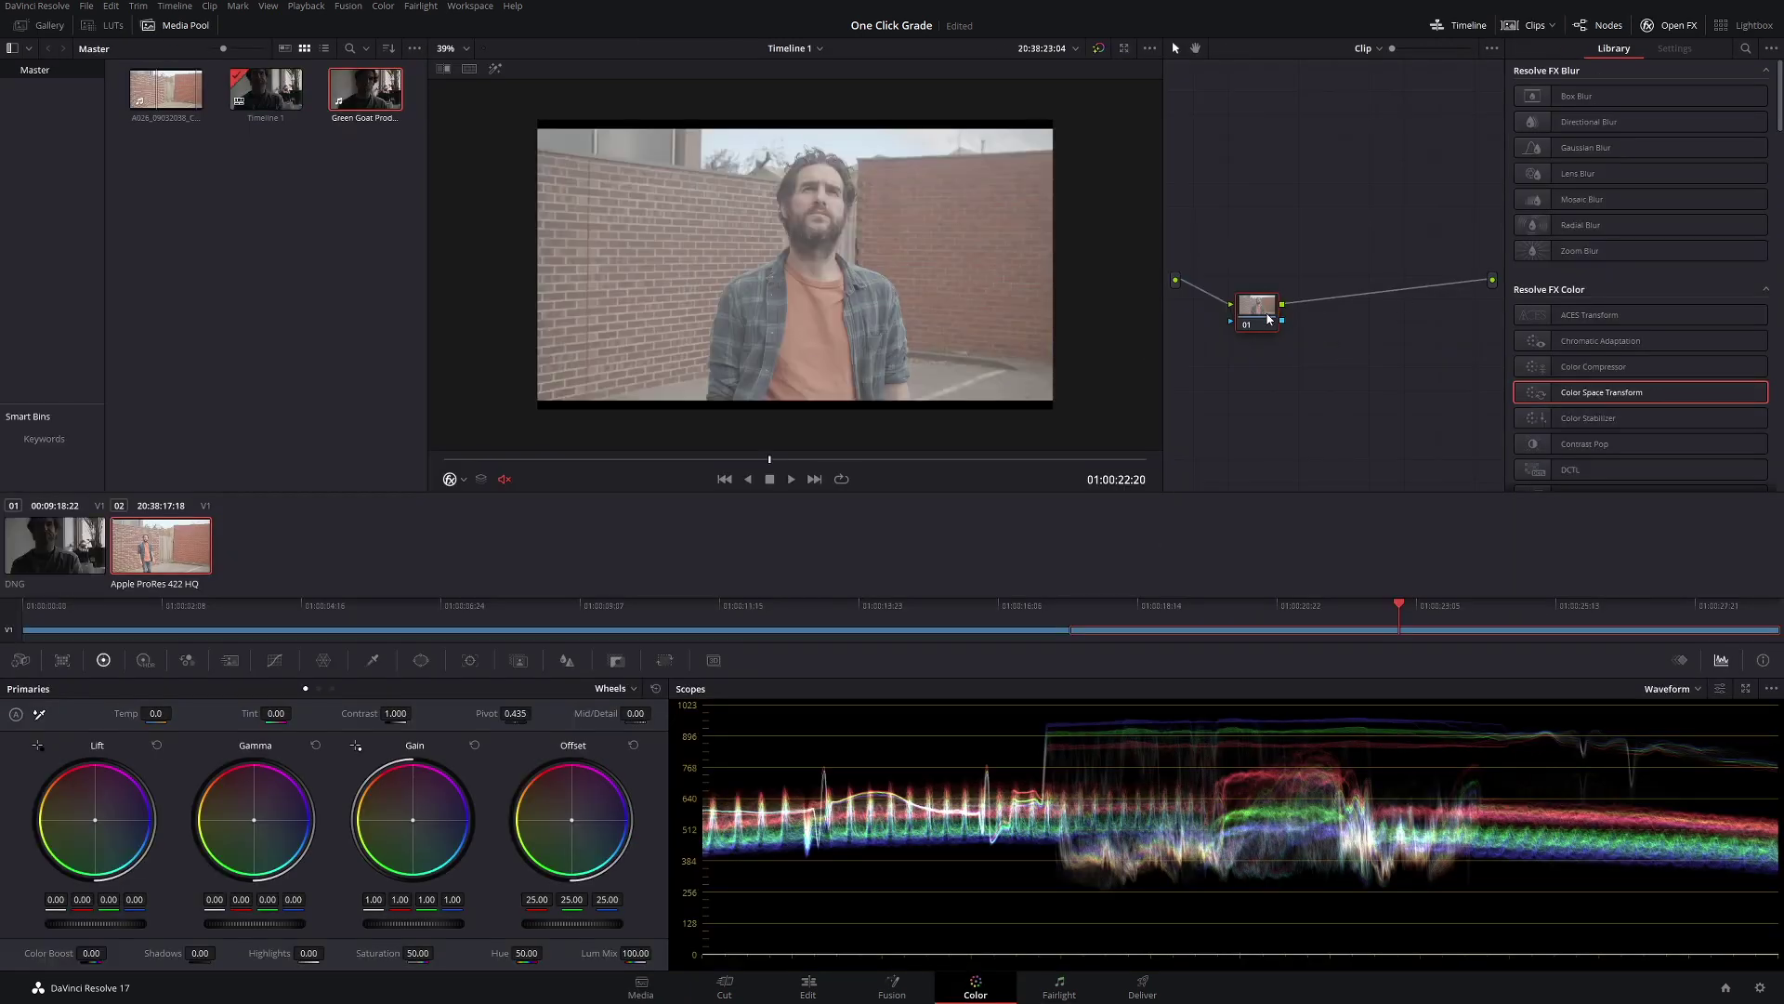
{"action": "left_click_drag", "start_coordinate": [1269, 319], "coordinate": [1314, 314]}
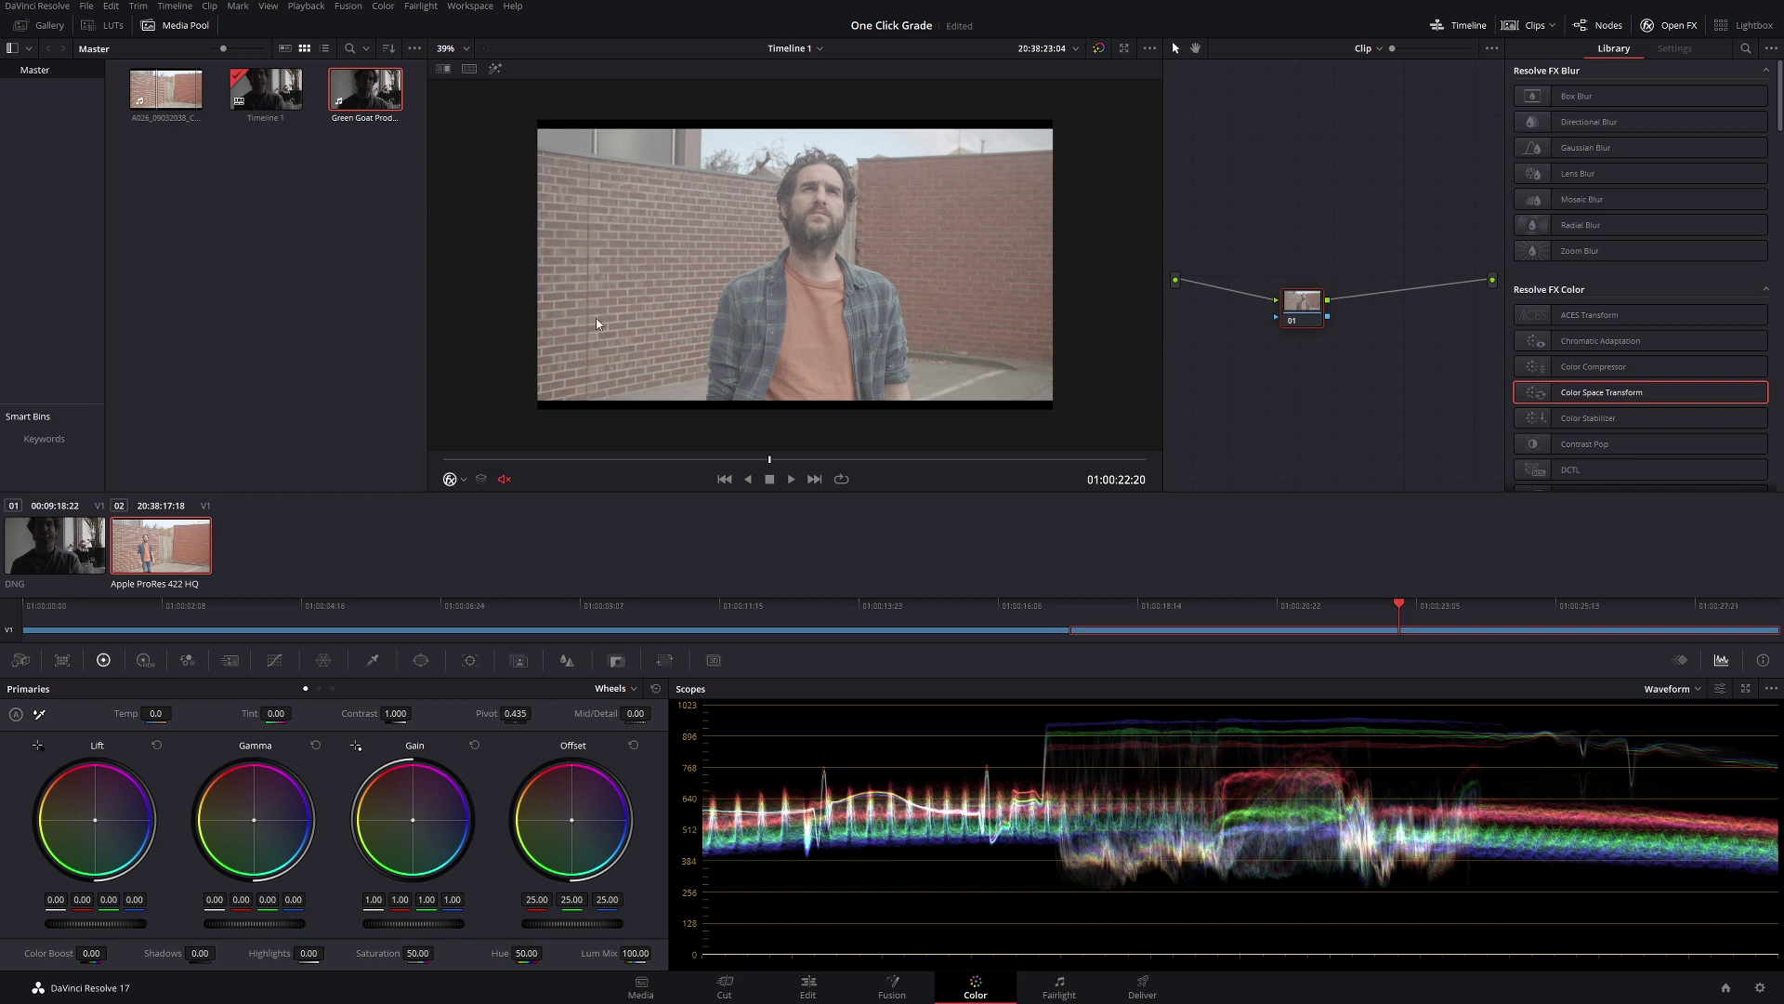
{"action": "left_click_drag", "start_coordinate": [1668, 392], "coordinate": [1309, 316]}
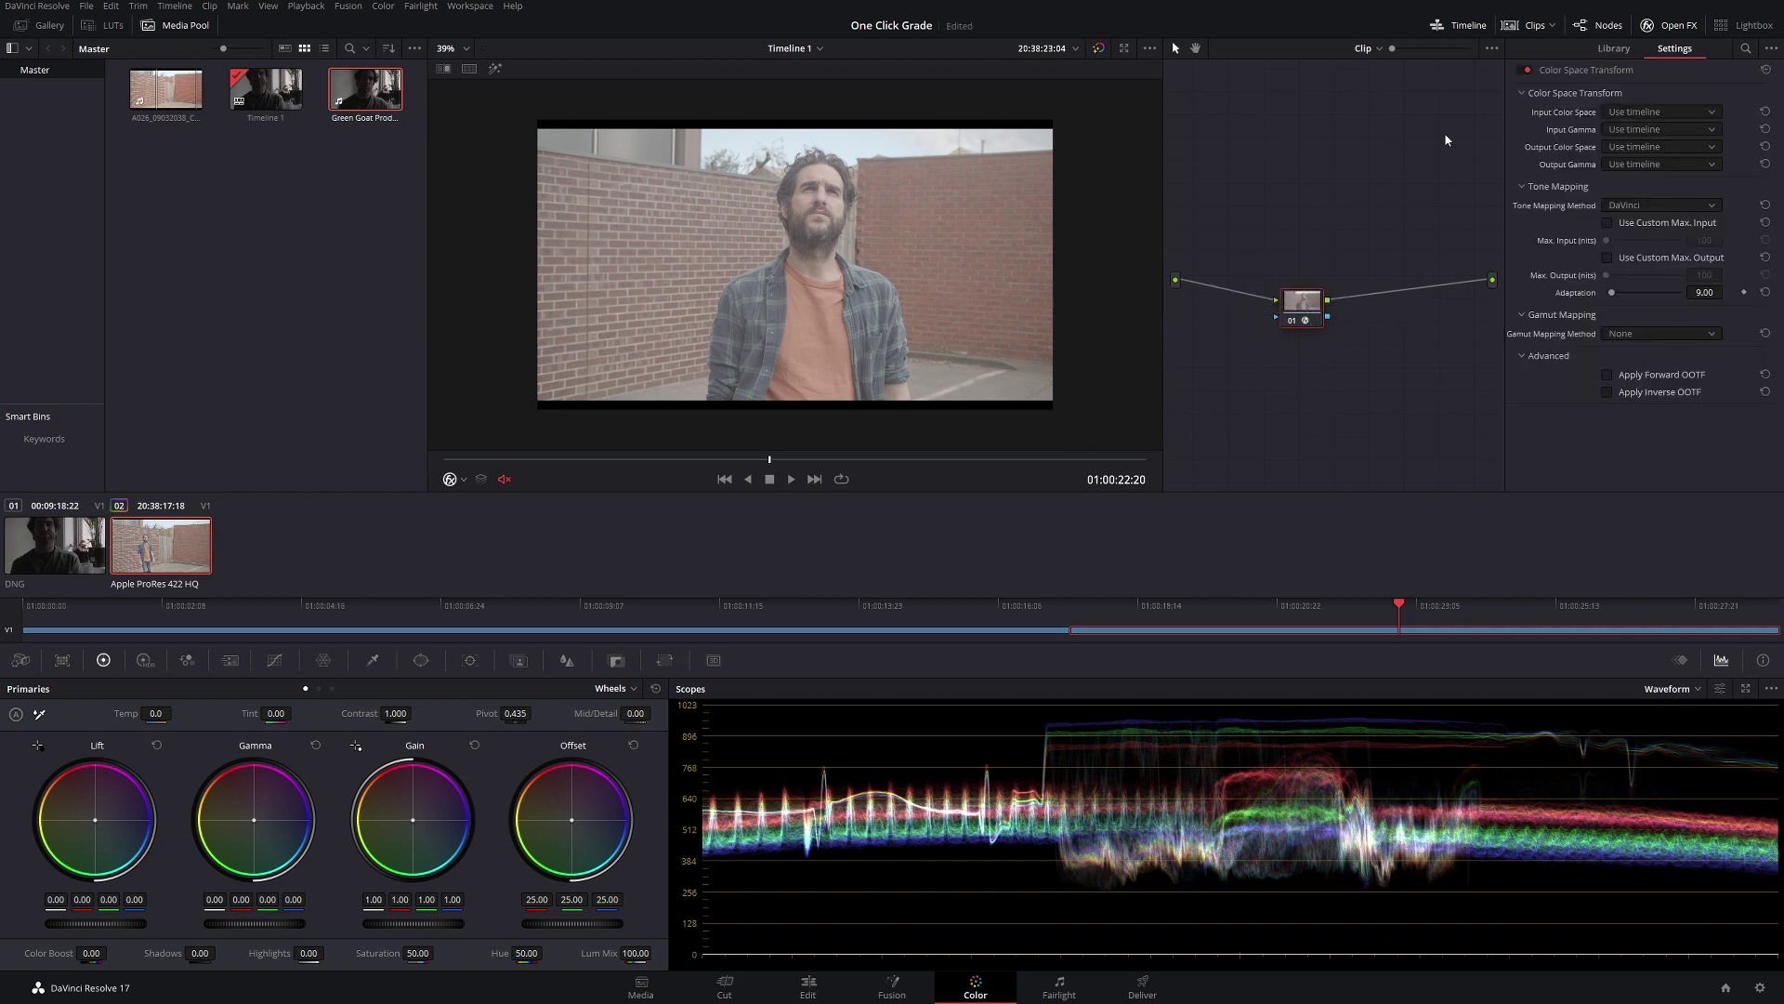
Step: Set input colour space to Pocket 4K Film Gen 4 and gamma to Blackmagic Design 4K Film, then scrub
{"action": "left_click", "coordinate": [1622, 113]}
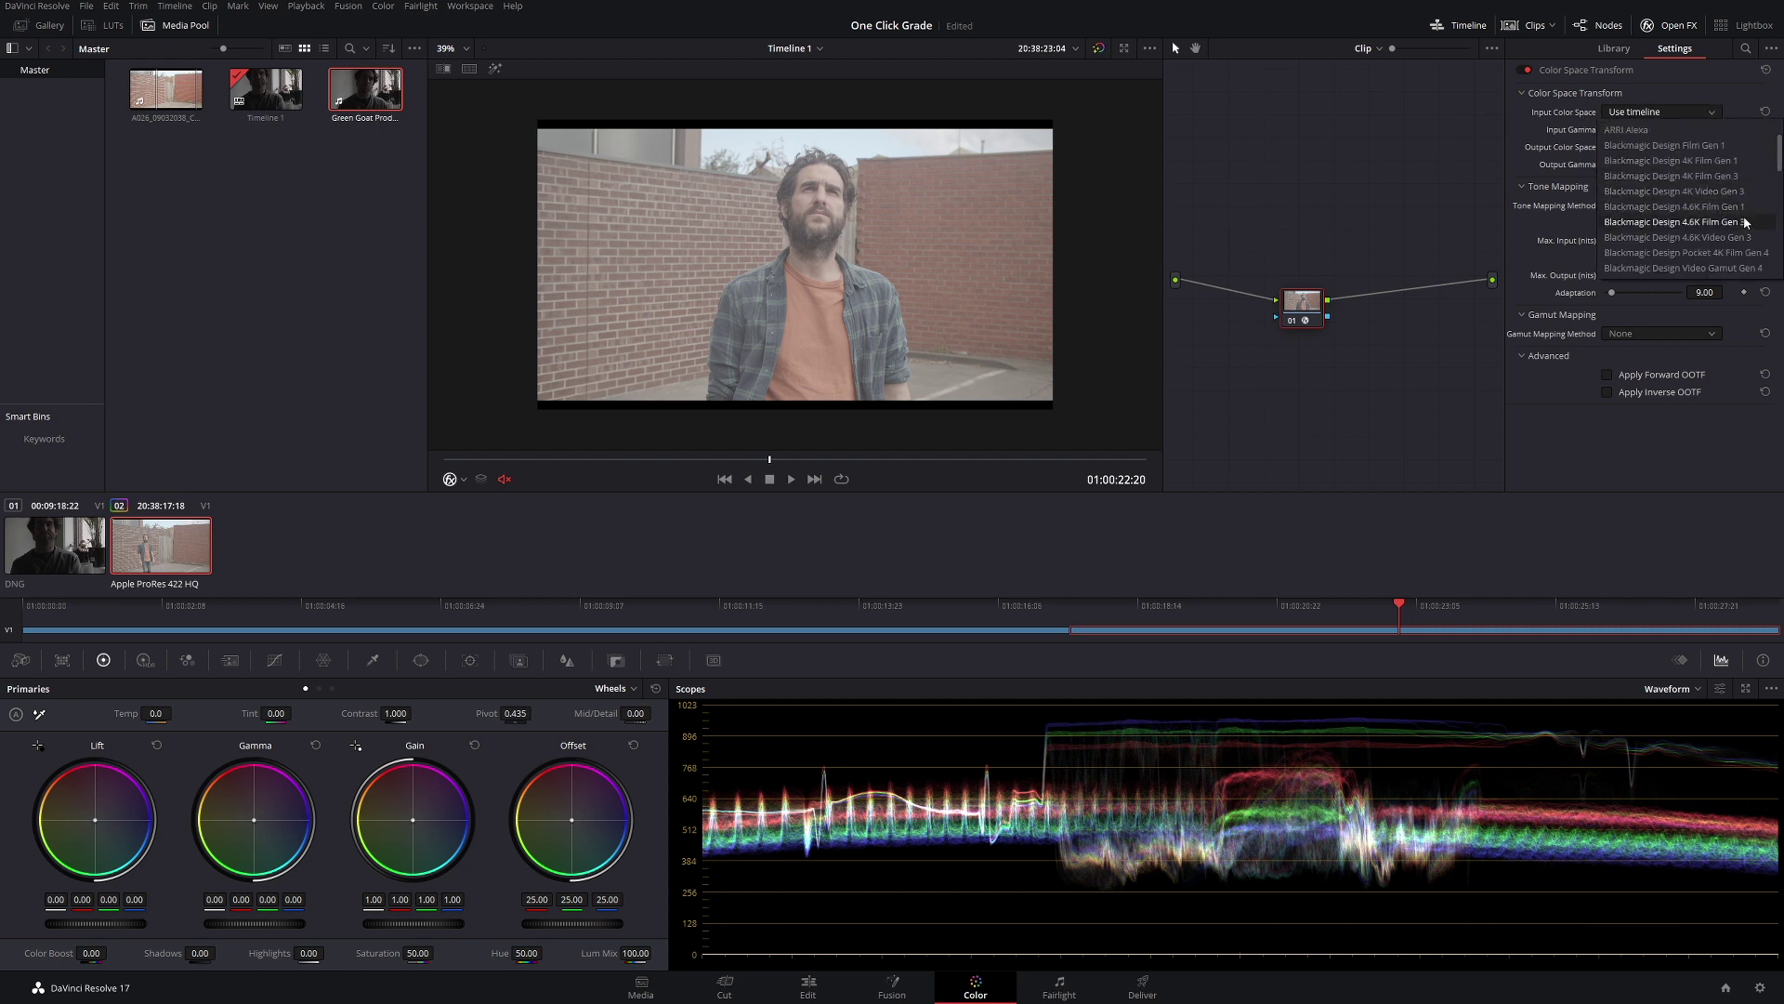
{"action": "scroll", "coordinate": [1736, 226], "scroll_direction": "down", "scroll_amount": 3}
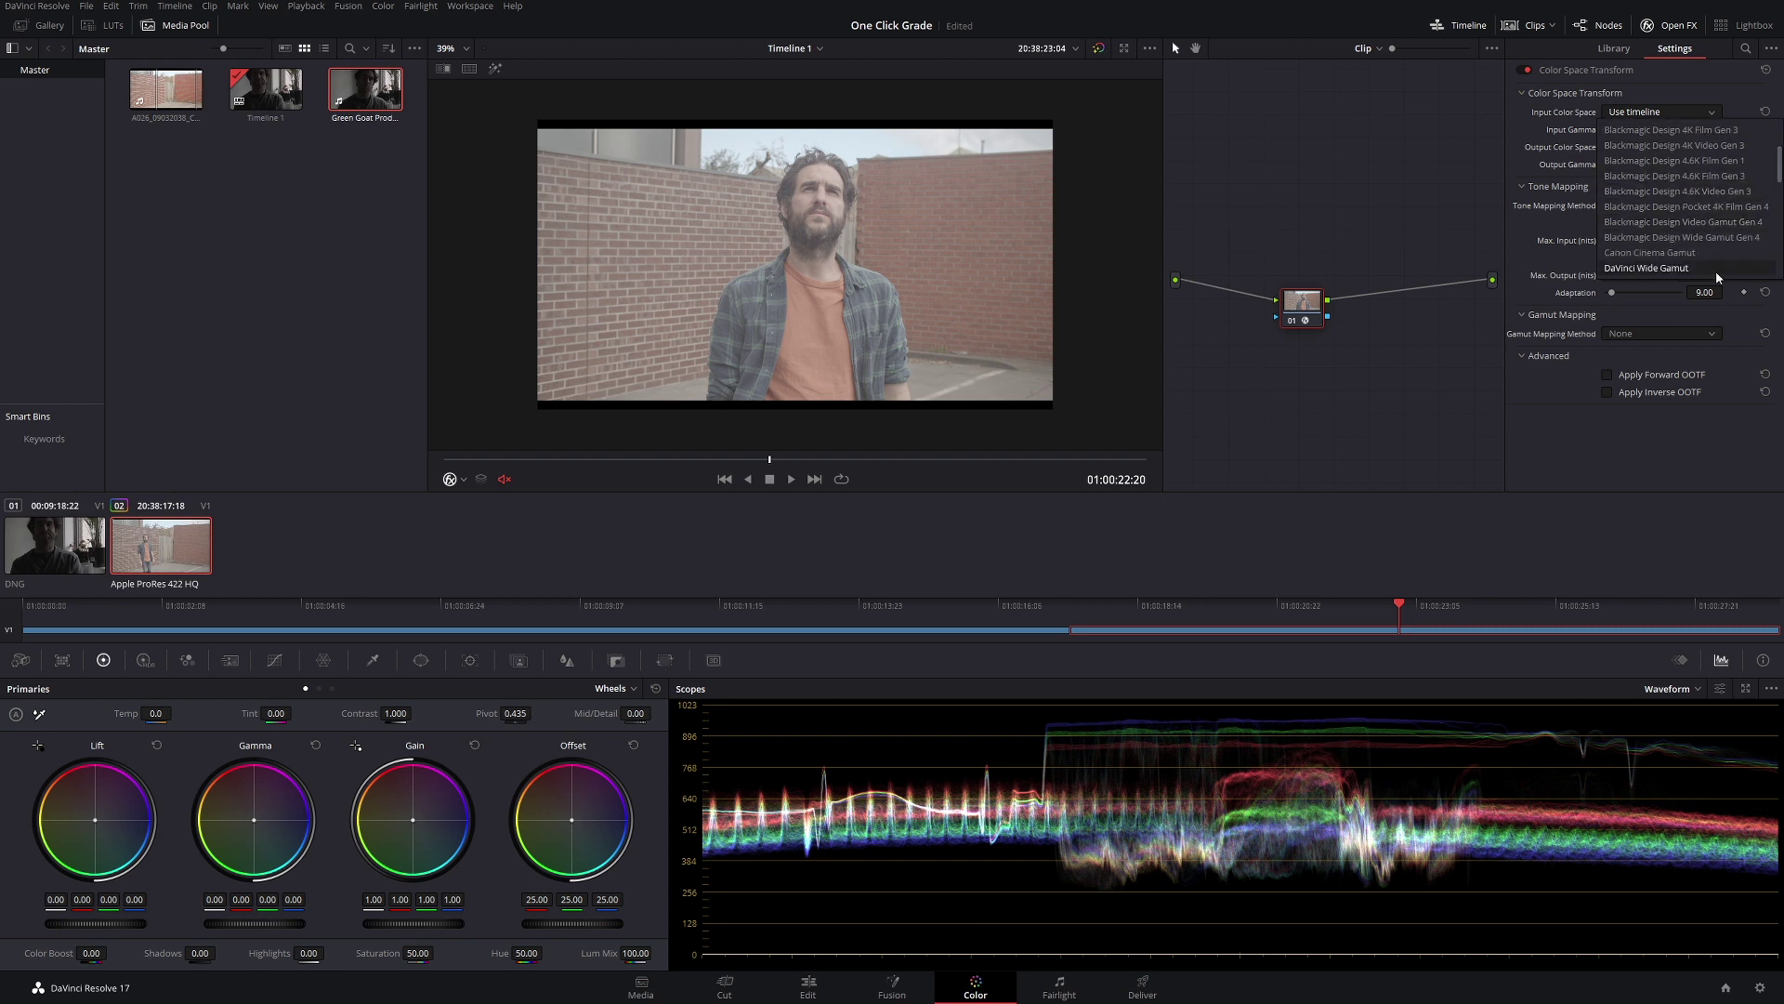
{"action": "scroll", "coordinate": [1715, 260], "scroll_direction": "down", "scroll_amount": 3}
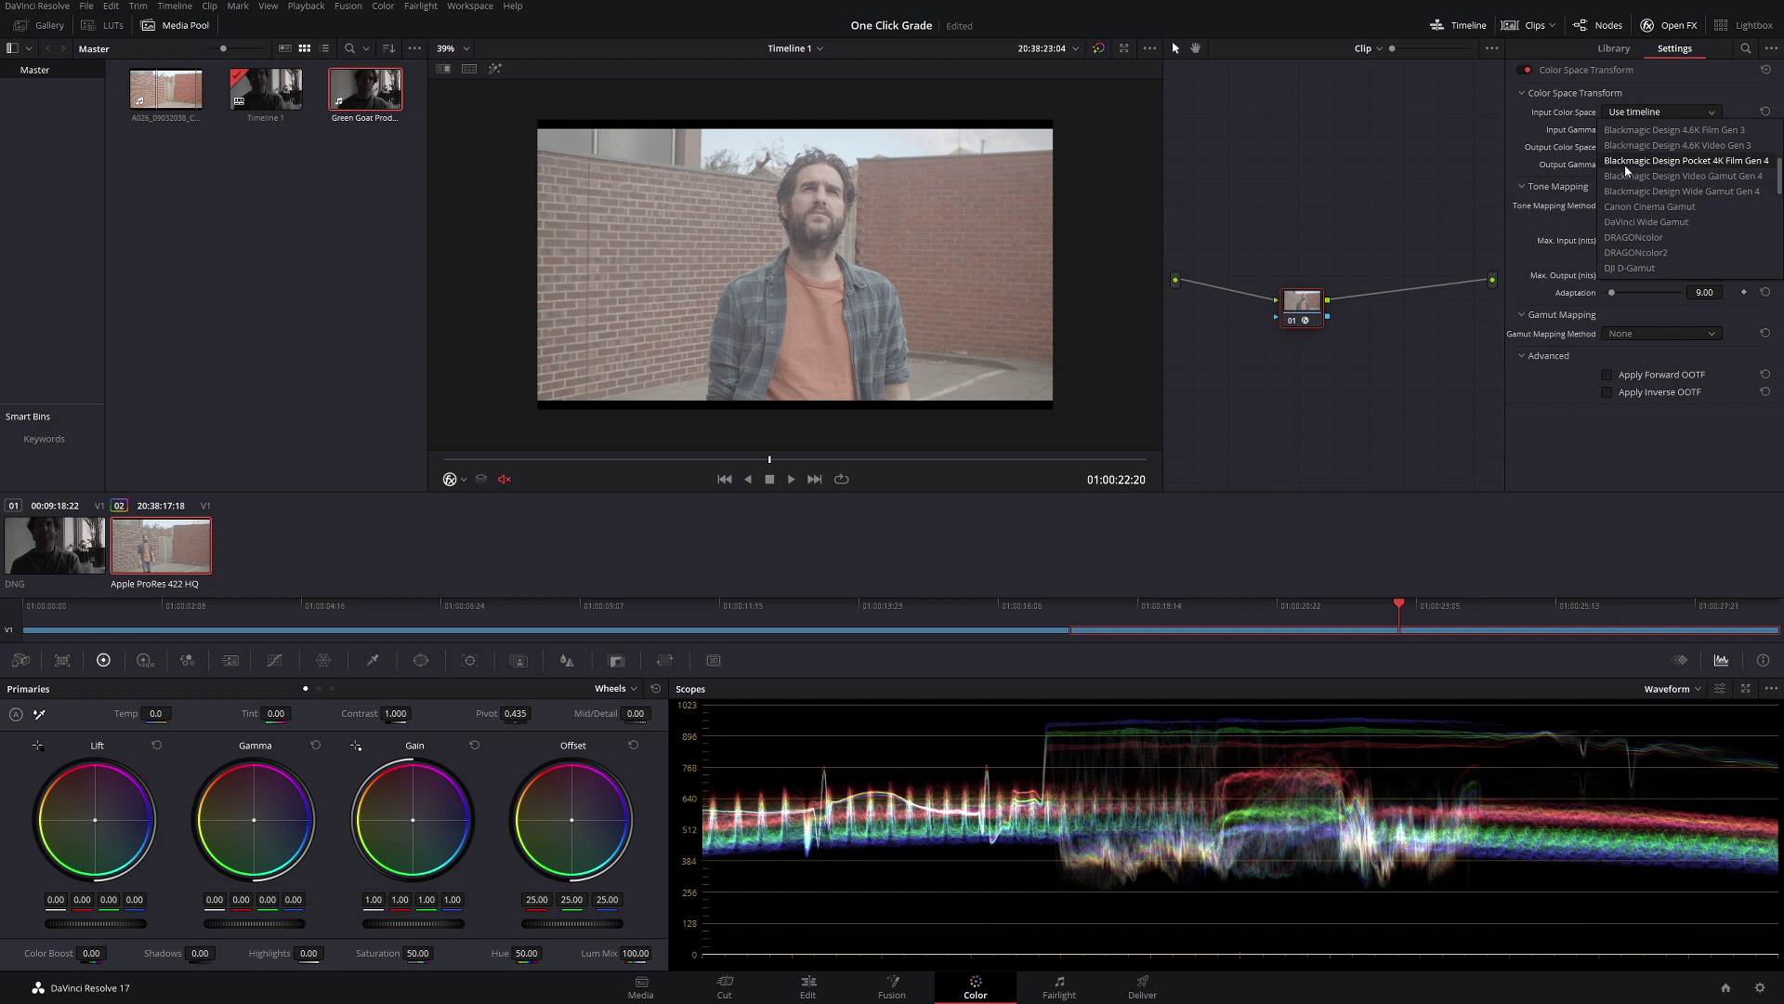
{"action": "left_click", "coordinate": [1731, 167]}
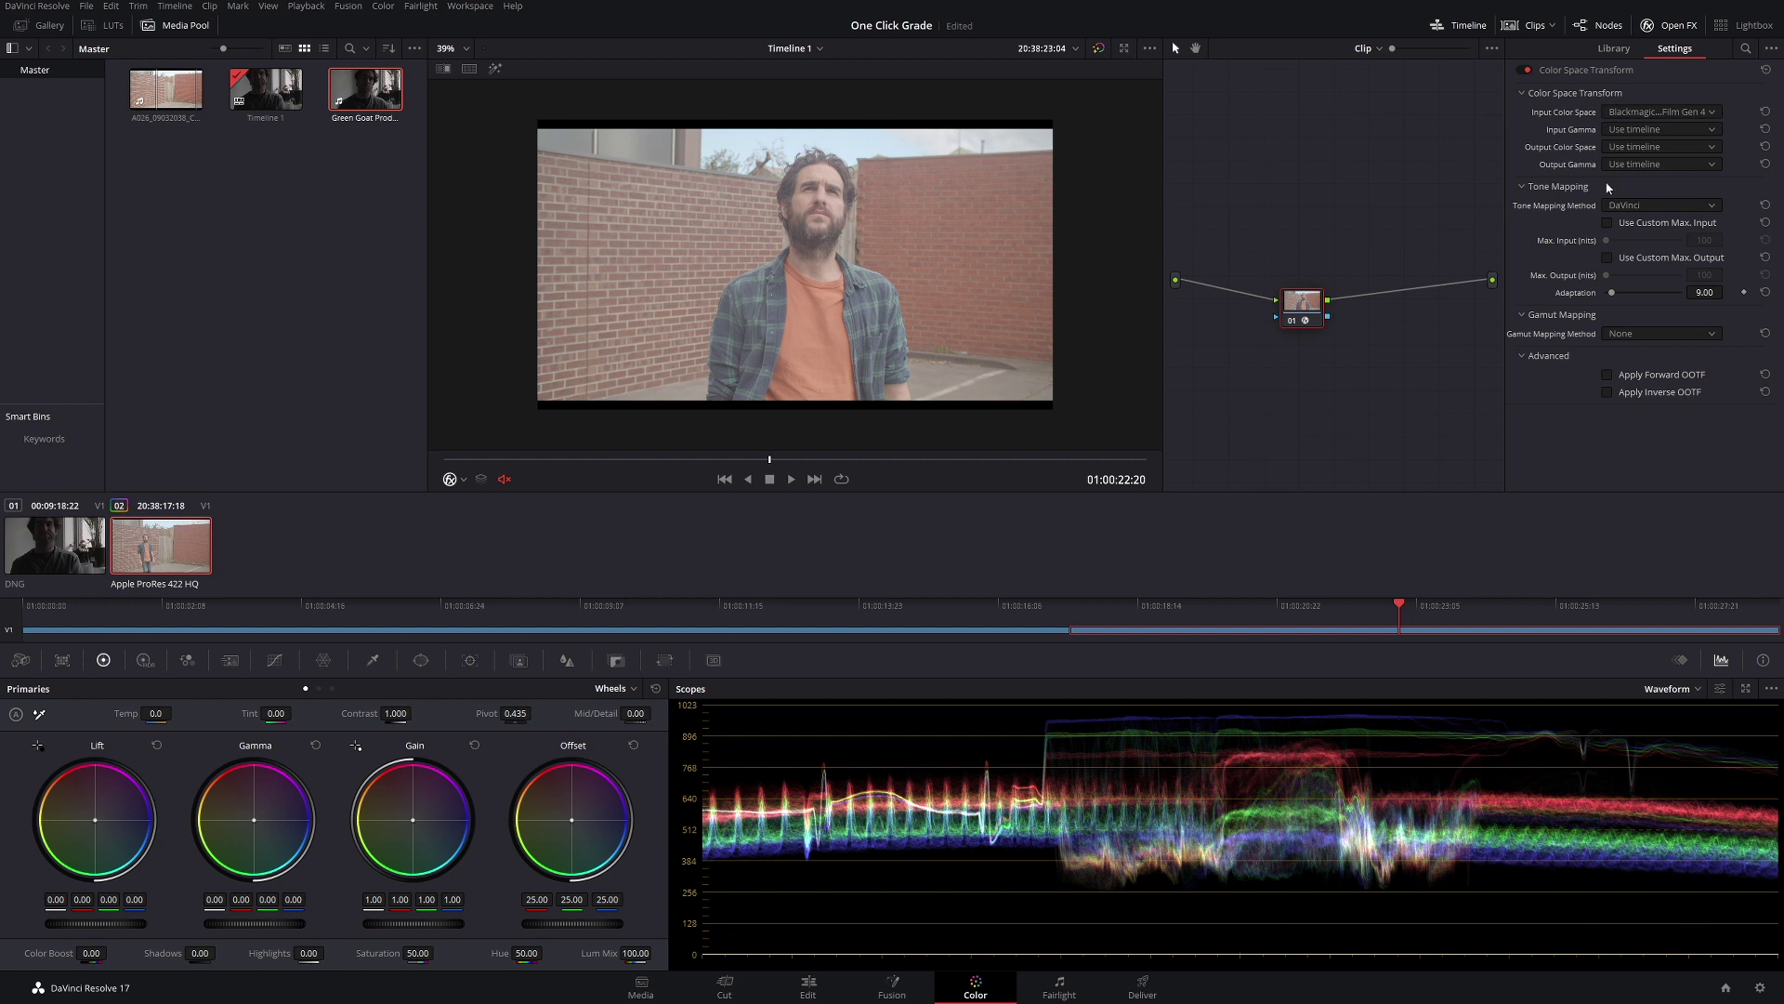
{"action": "left_click", "coordinate": [1660, 132]}
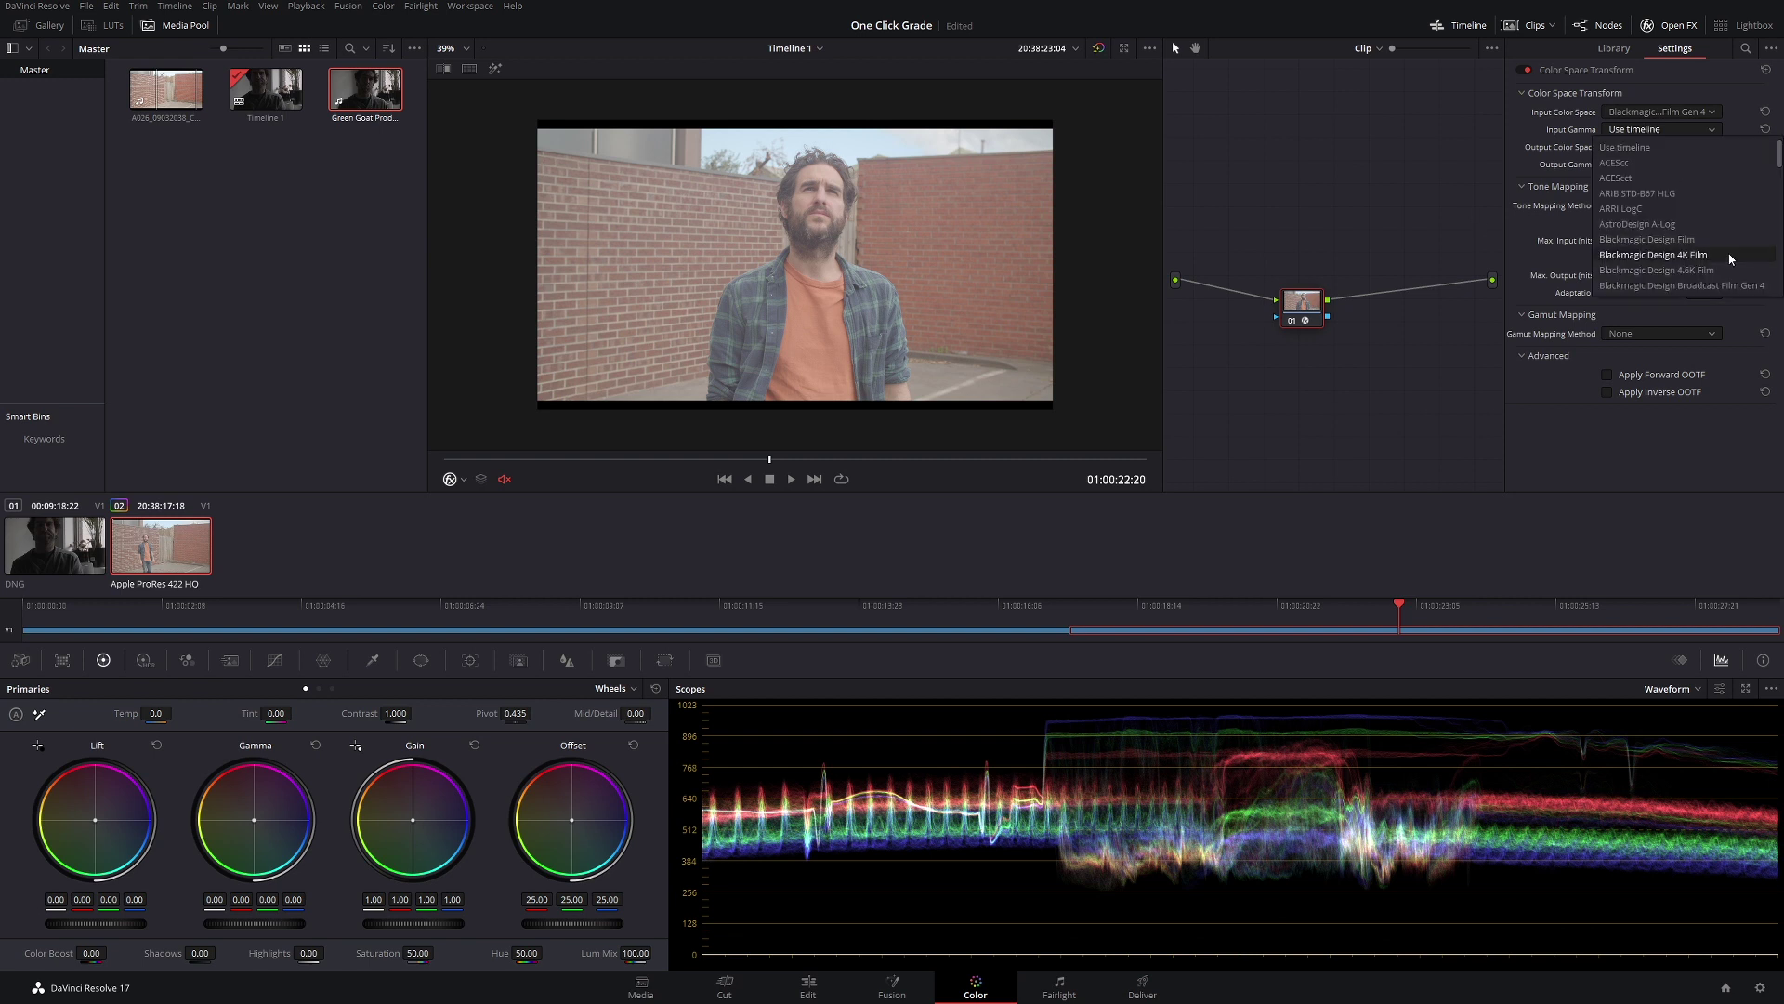
{"action": "left_click", "coordinate": [1655, 255]}
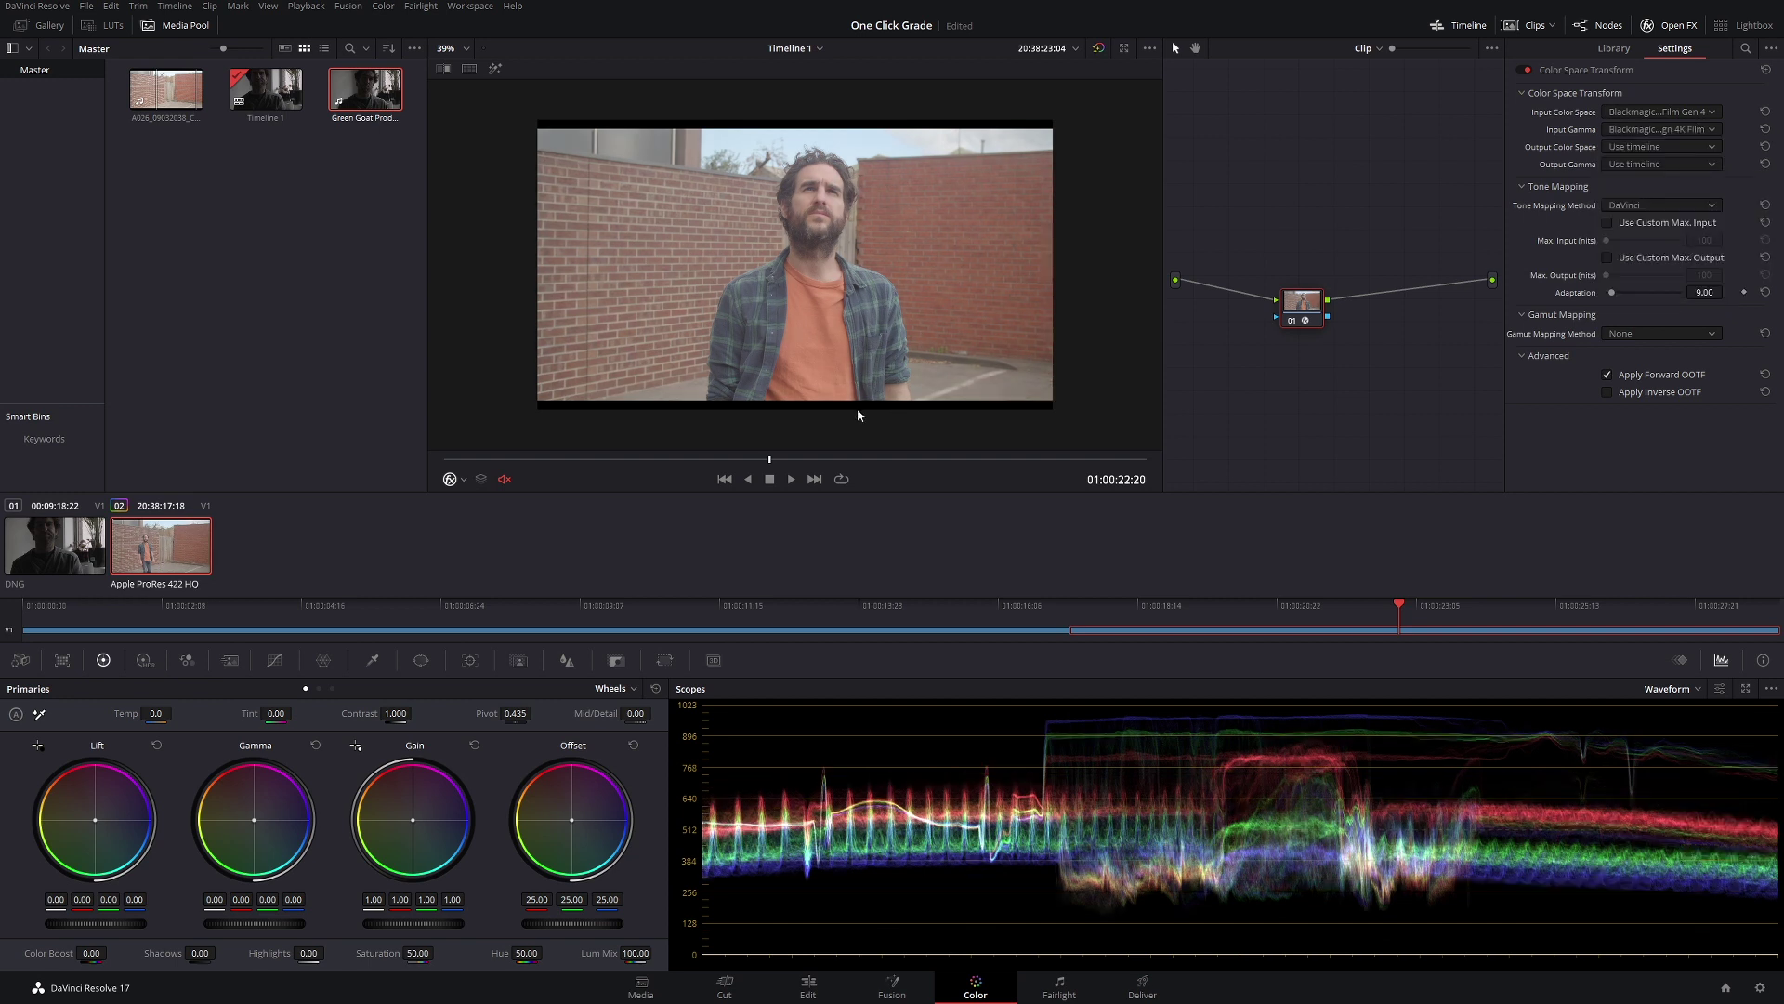
{"action": "left_click_drag", "start_coordinate": [833, 461], "coordinate": [876, 358]}
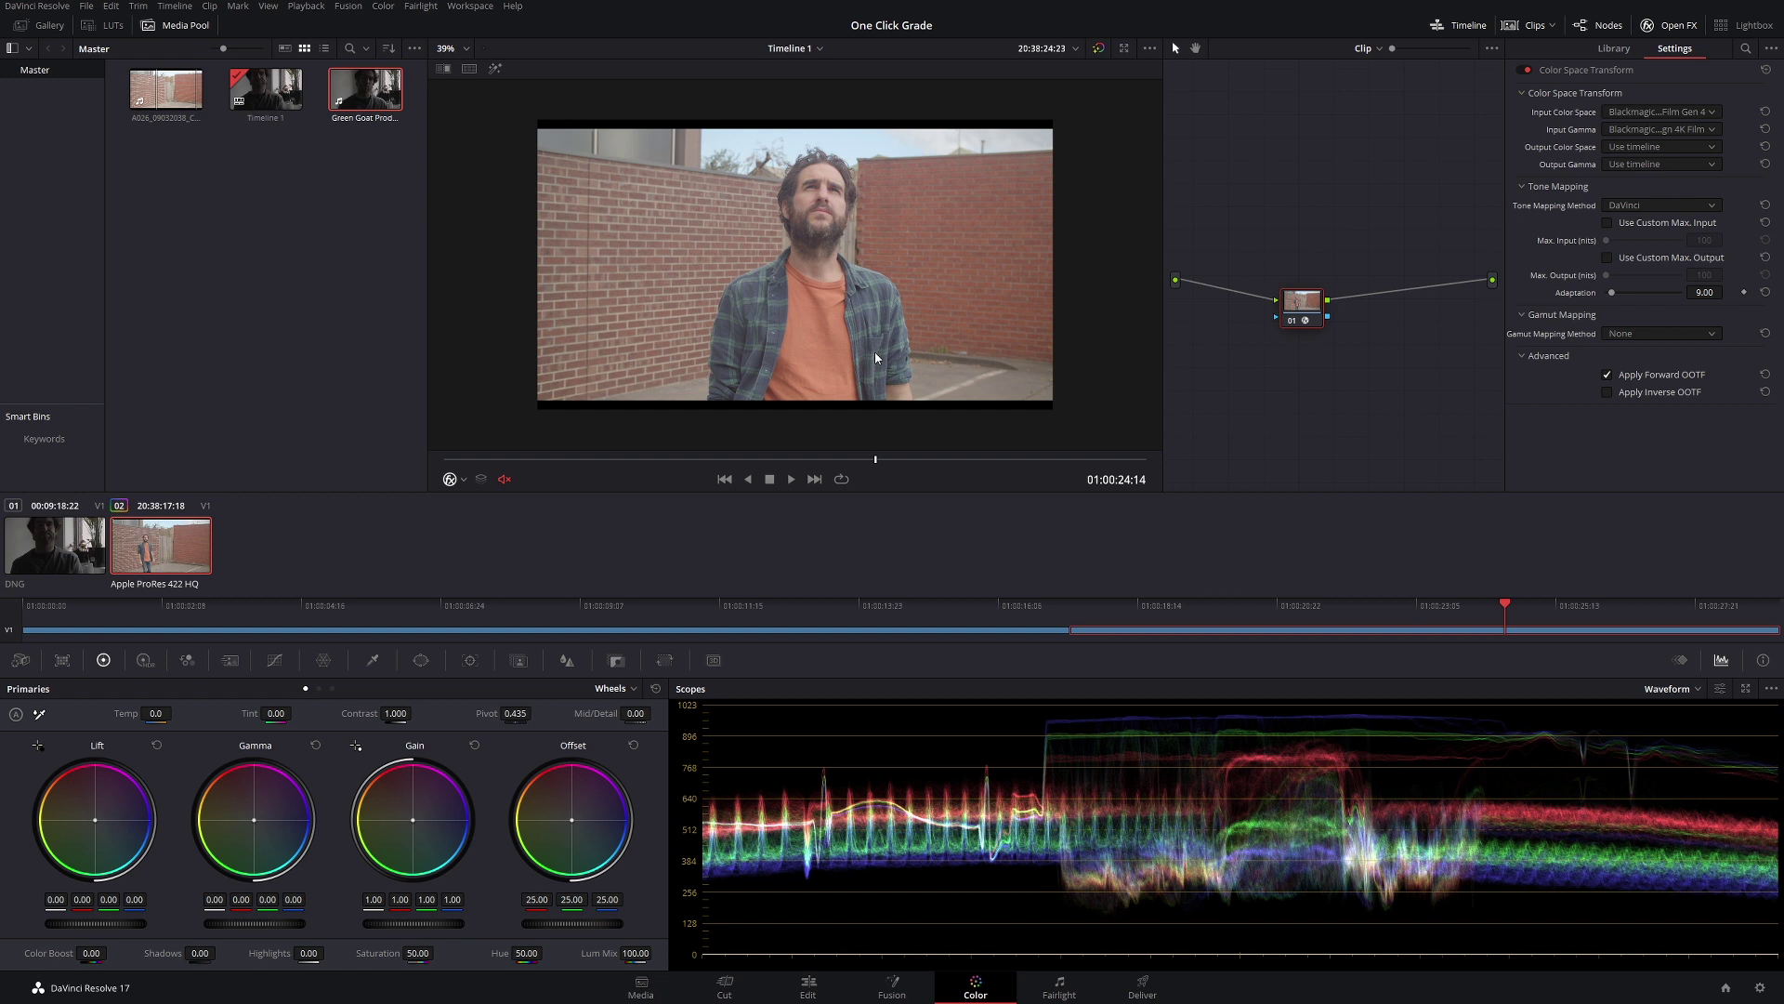
Step: Compare the DNG and brick-wall clips, then reset node 01's grade on the brick-wall clip
{"action": "left_click", "coordinate": [55, 545]}
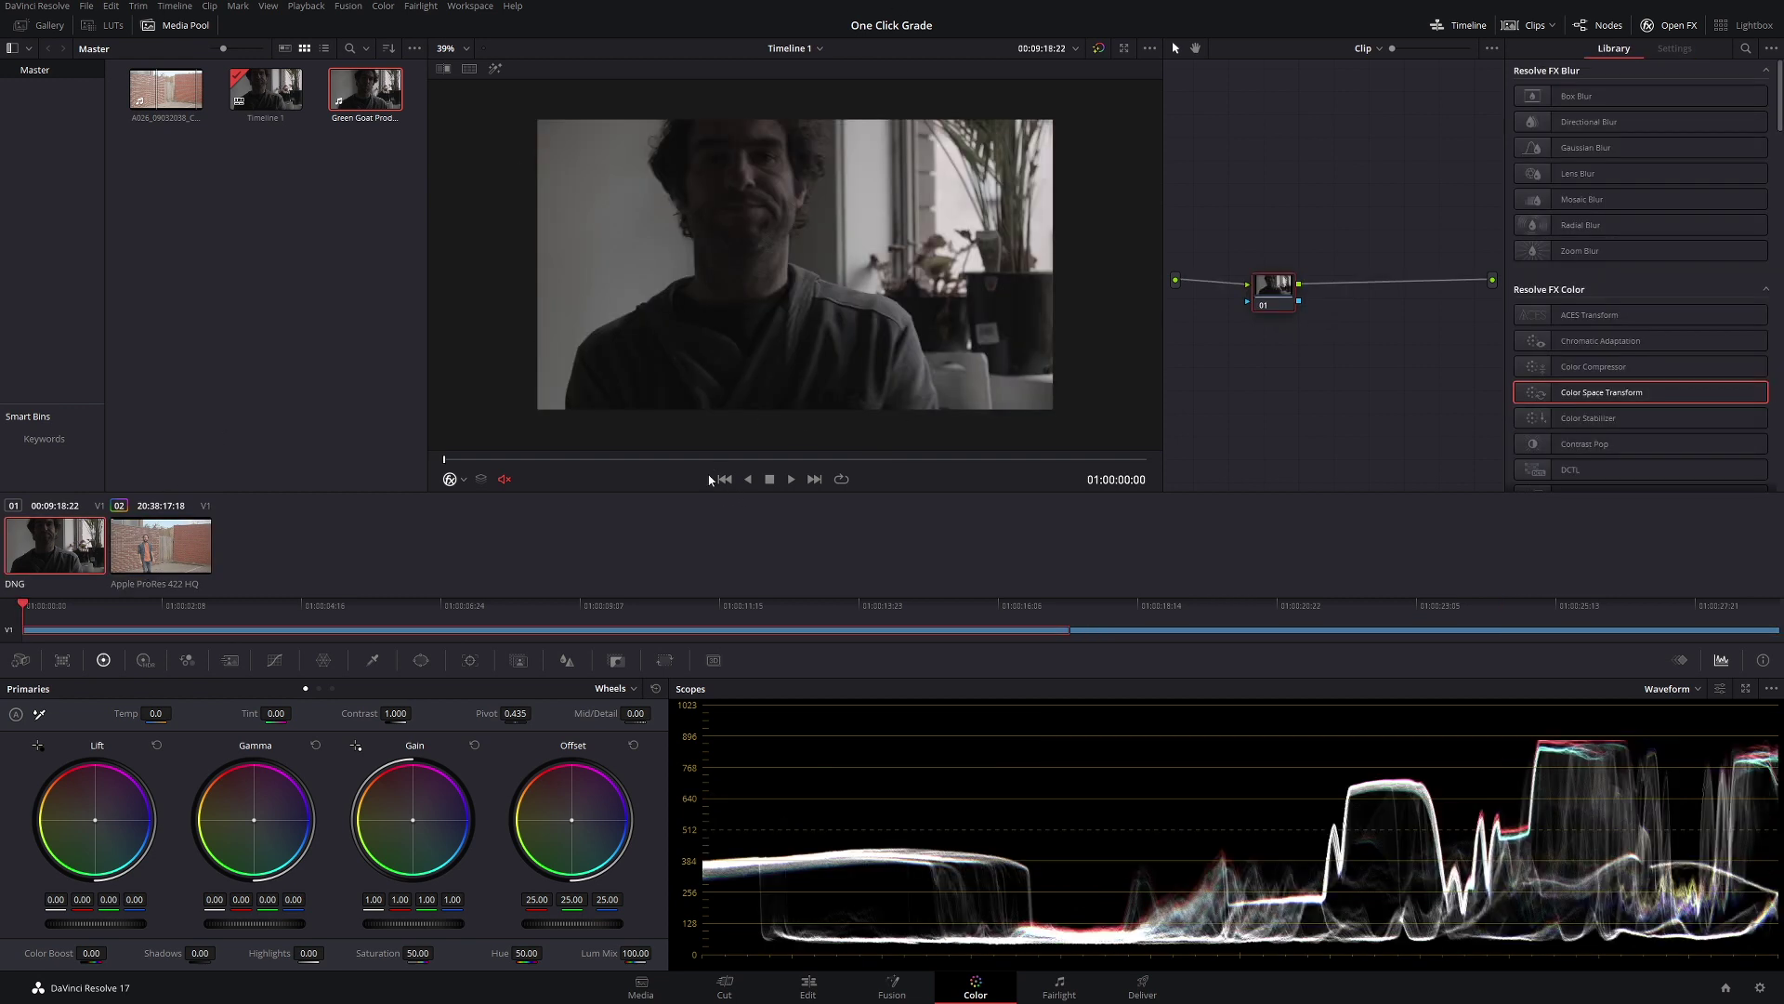
{"action": "left_click_drag", "start_coordinate": [520, 462], "coordinate": [632, 472]}
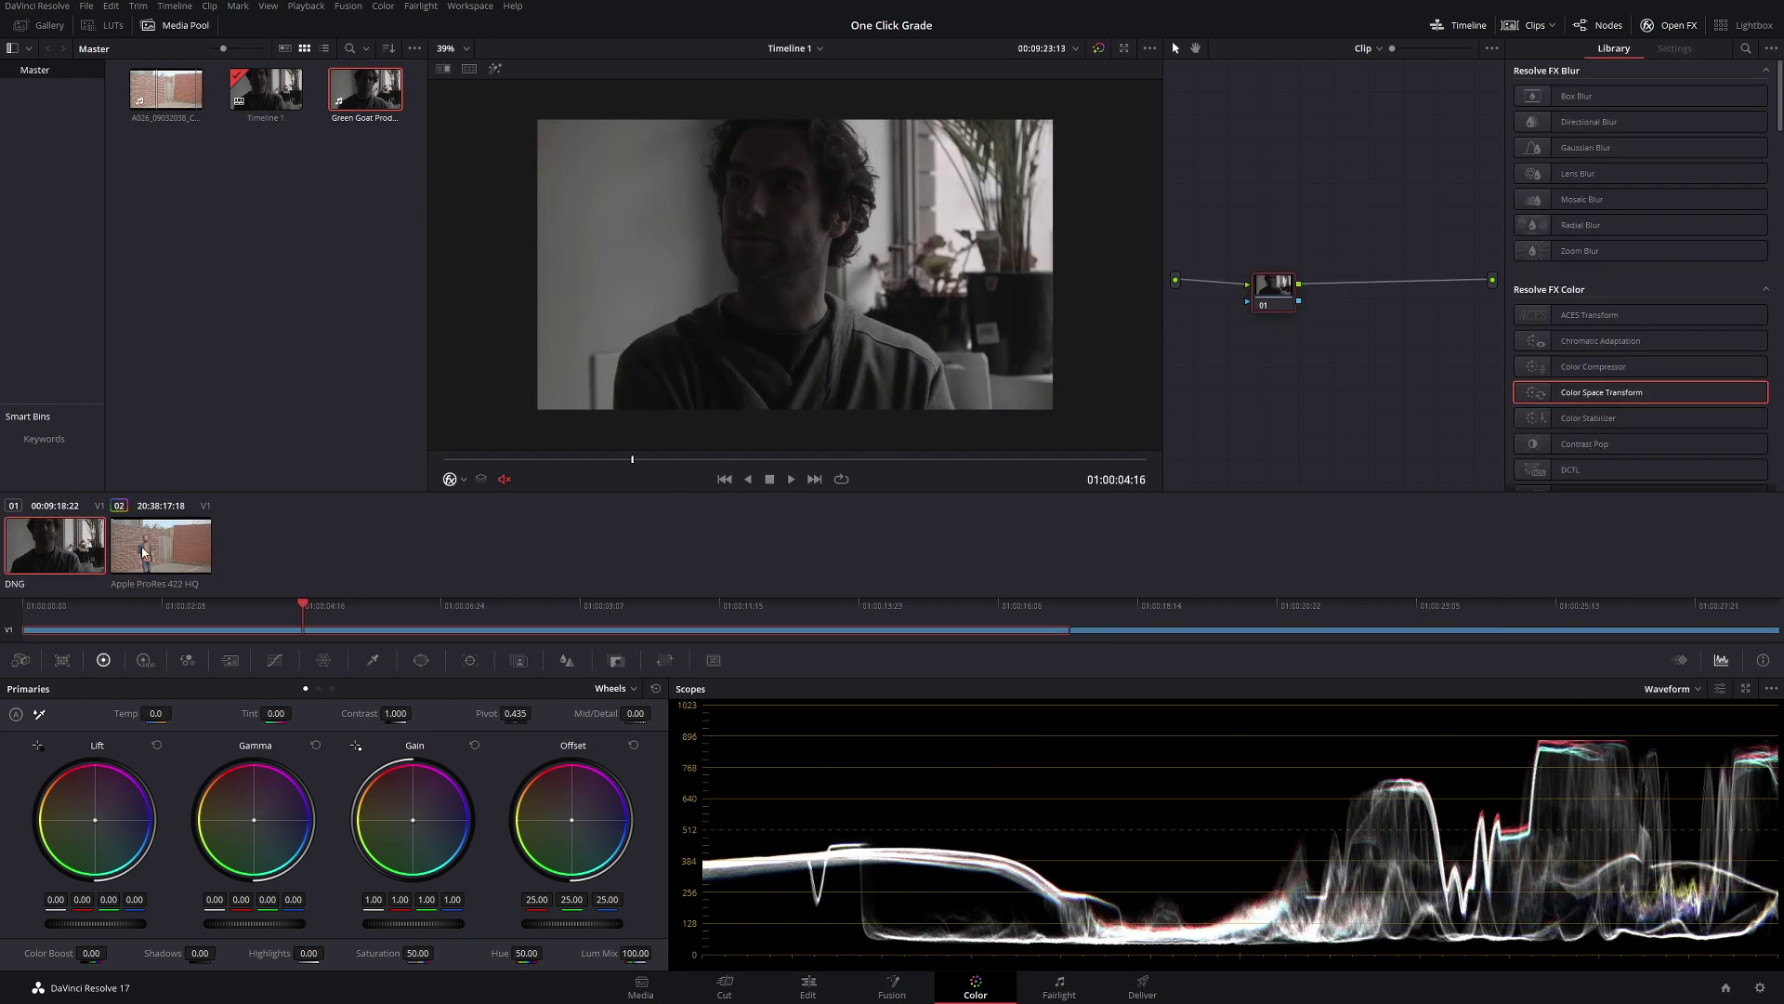
{"action": "left_click", "coordinate": [180, 559]}
{"action": "left_click_drag", "start_coordinate": [799, 459], "coordinate": [861, 459]}
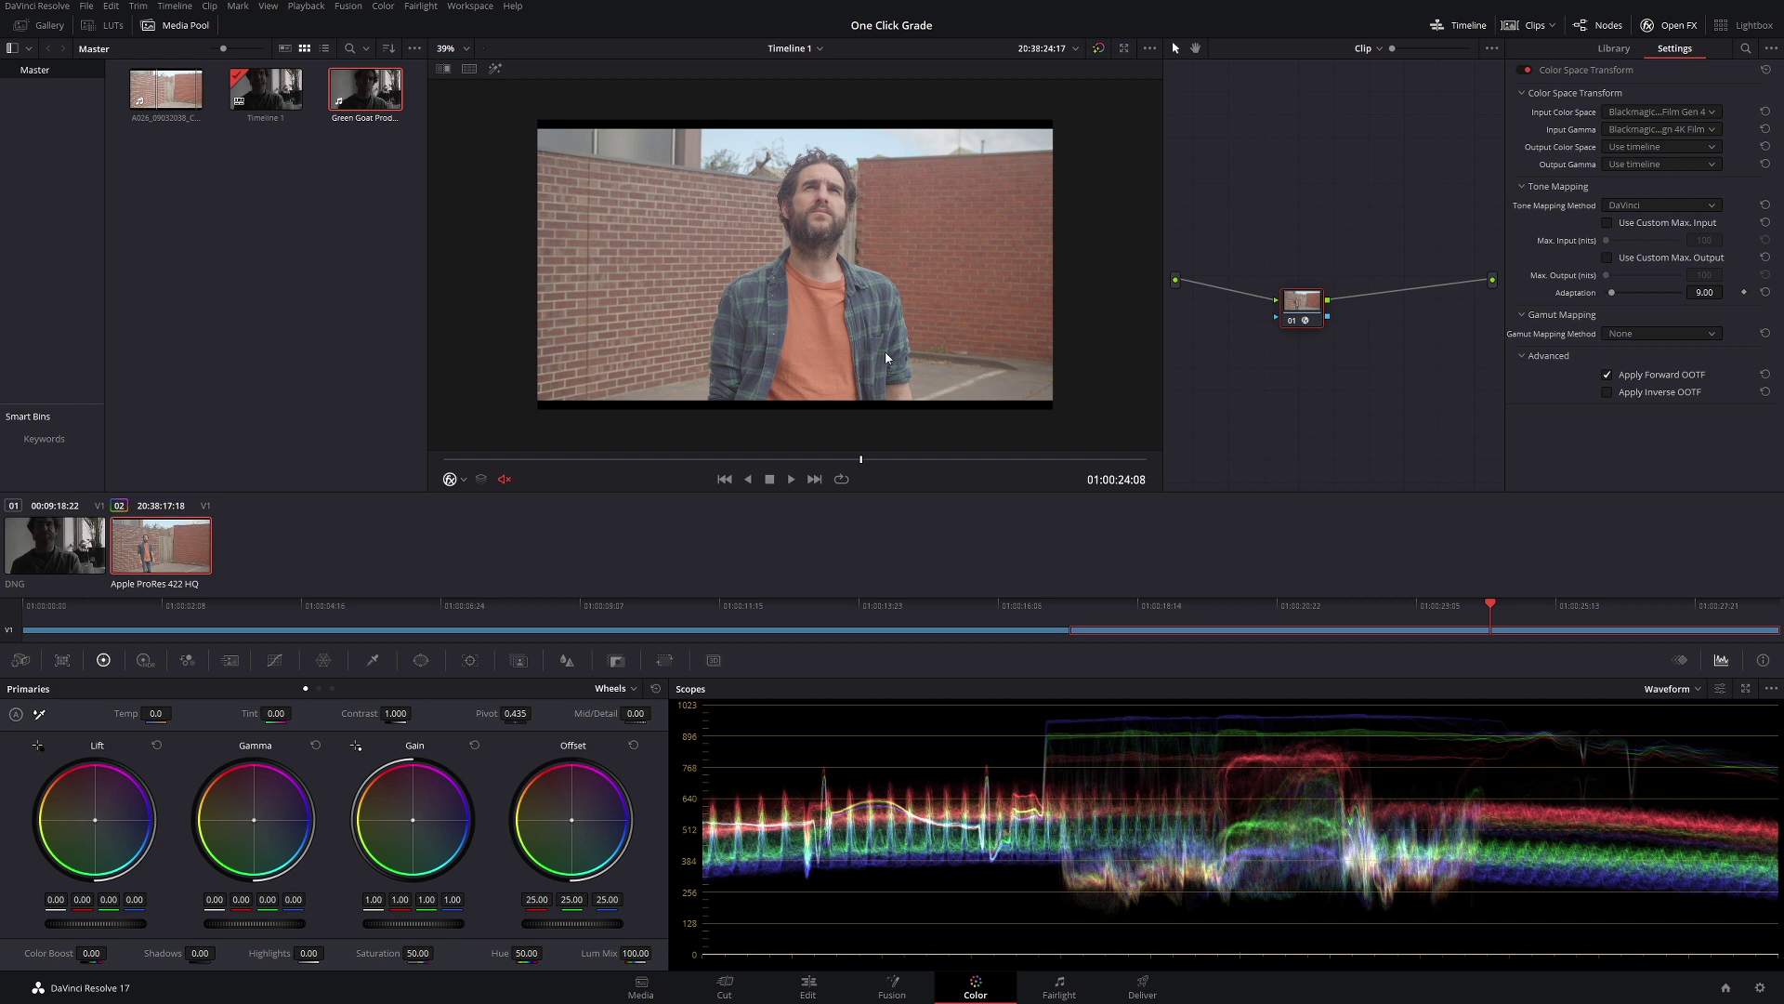
{"action": "right_click", "coordinate": [1318, 312]}
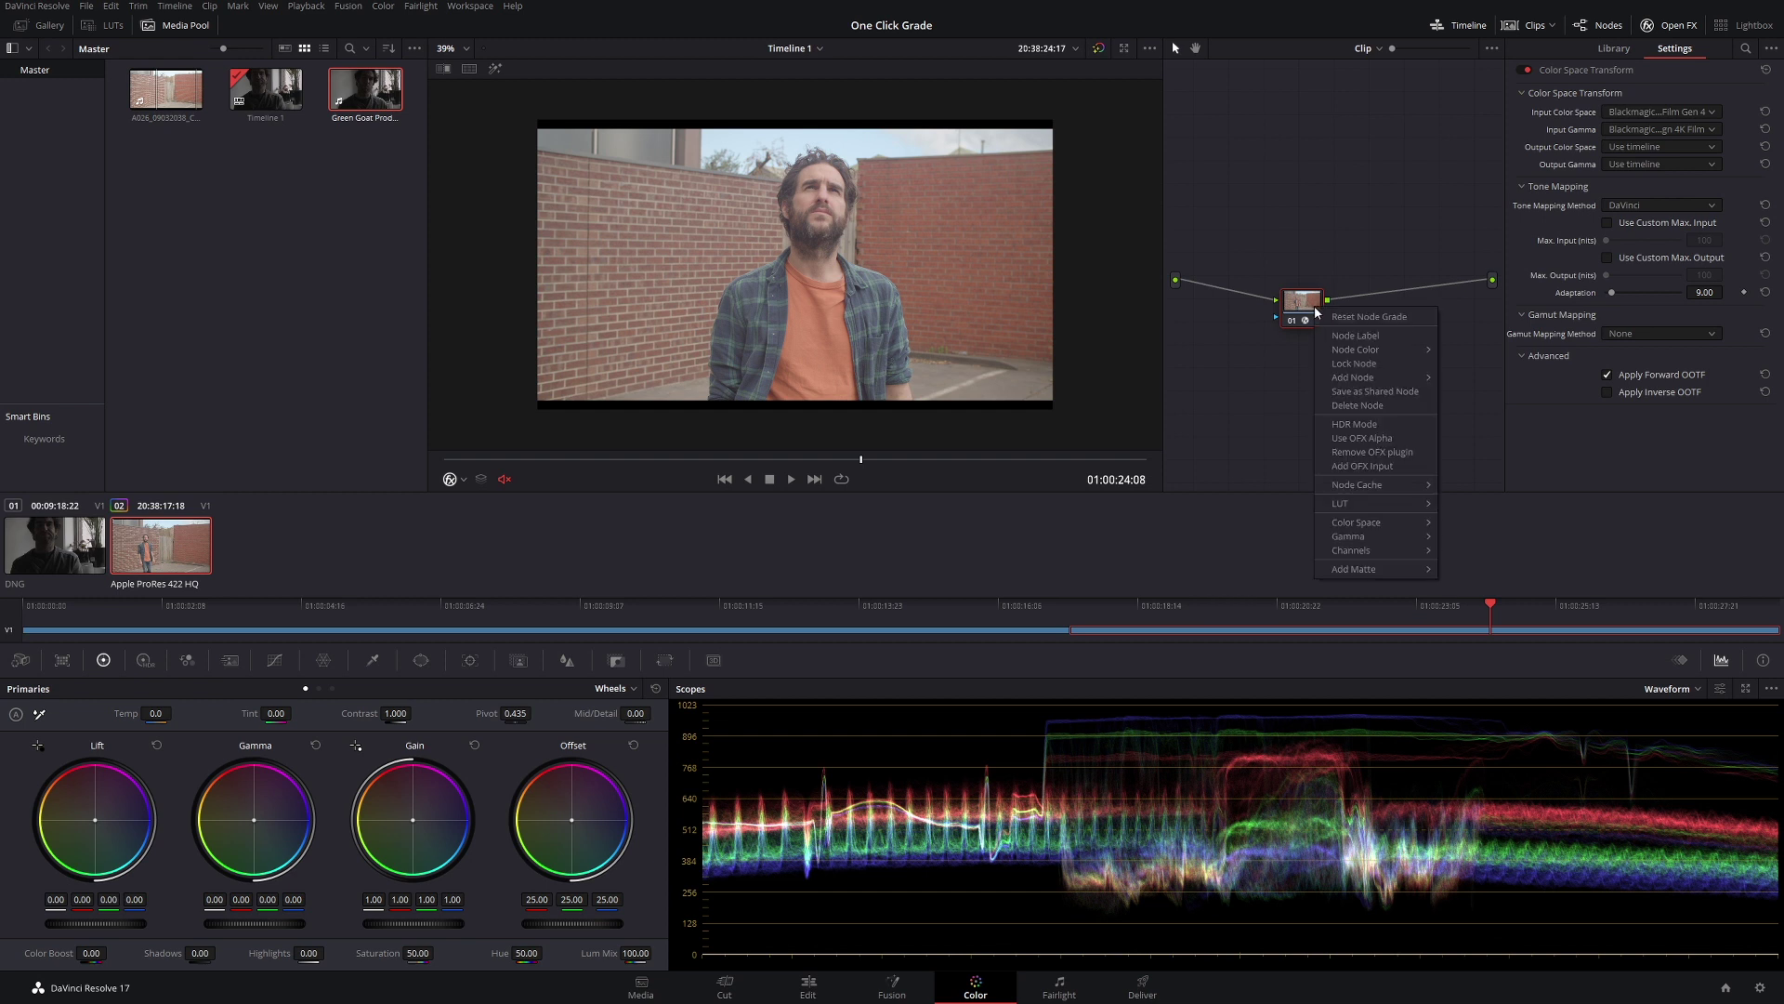
{"action": "left_click", "coordinate": [1362, 319]}
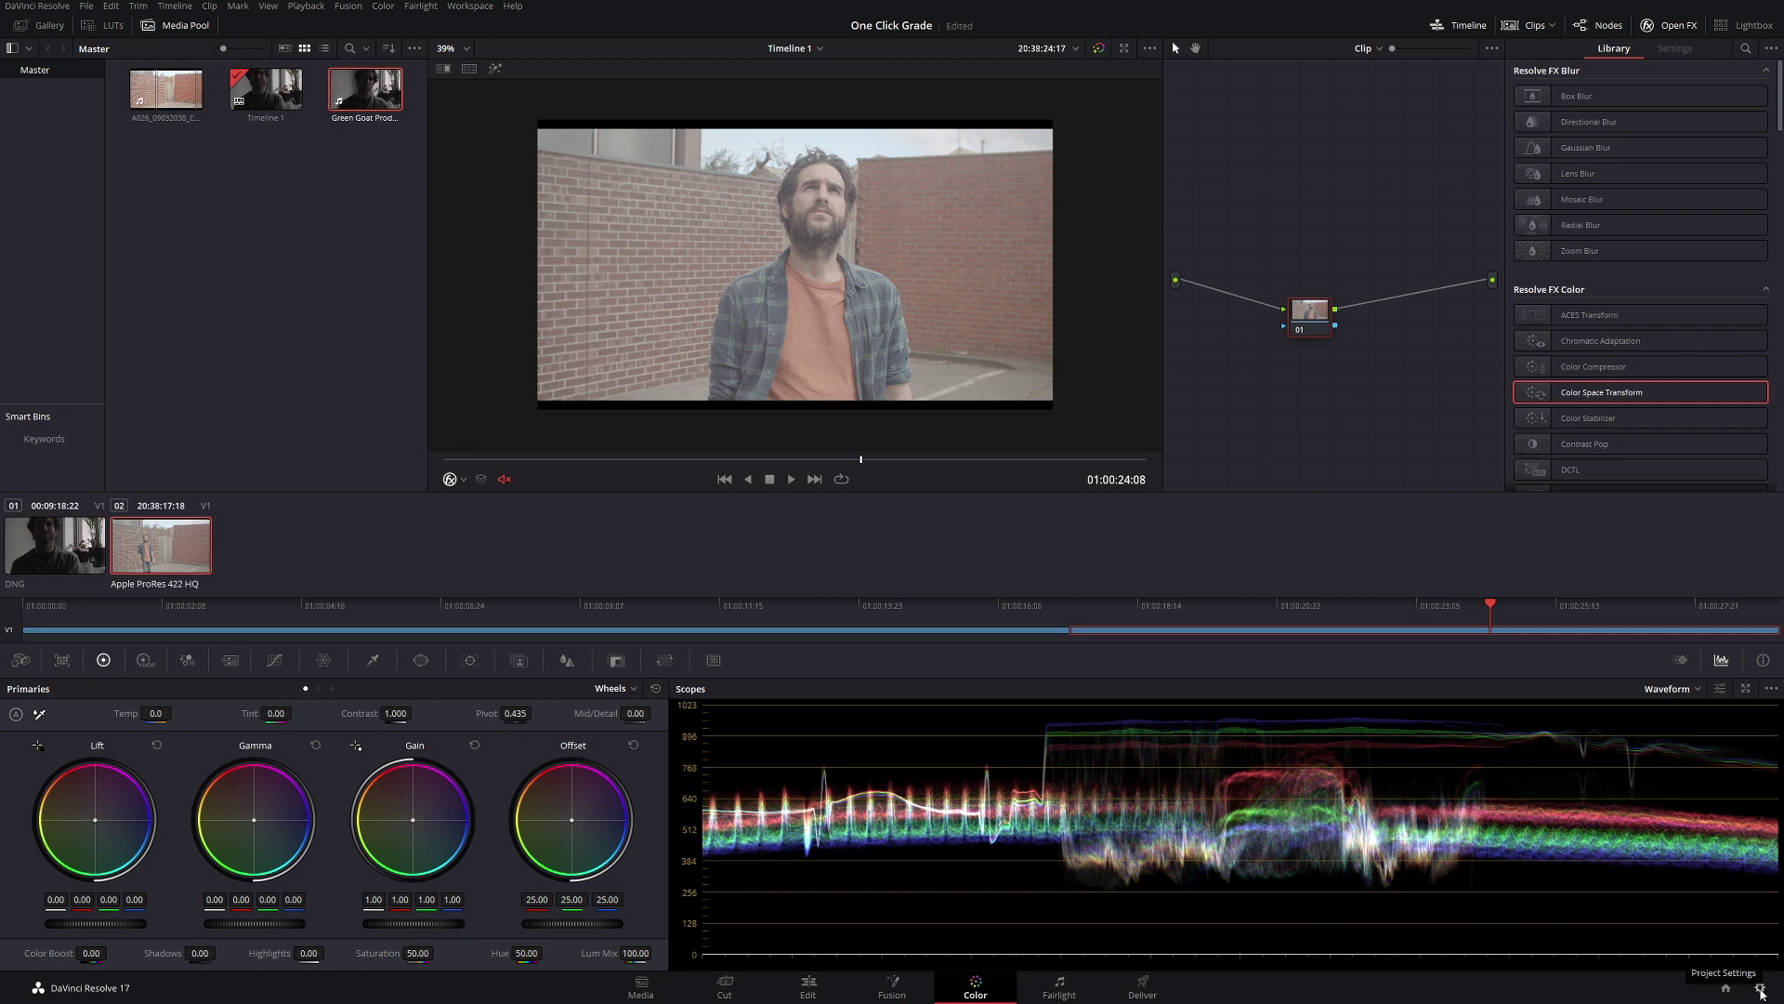
Step: Choose DaVinci YRGB Color Managed and the DaVinci Wide Gamut preset, after briefly trying SDR Rec.709
{"action": "left_click", "coordinate": [1761, 992]}
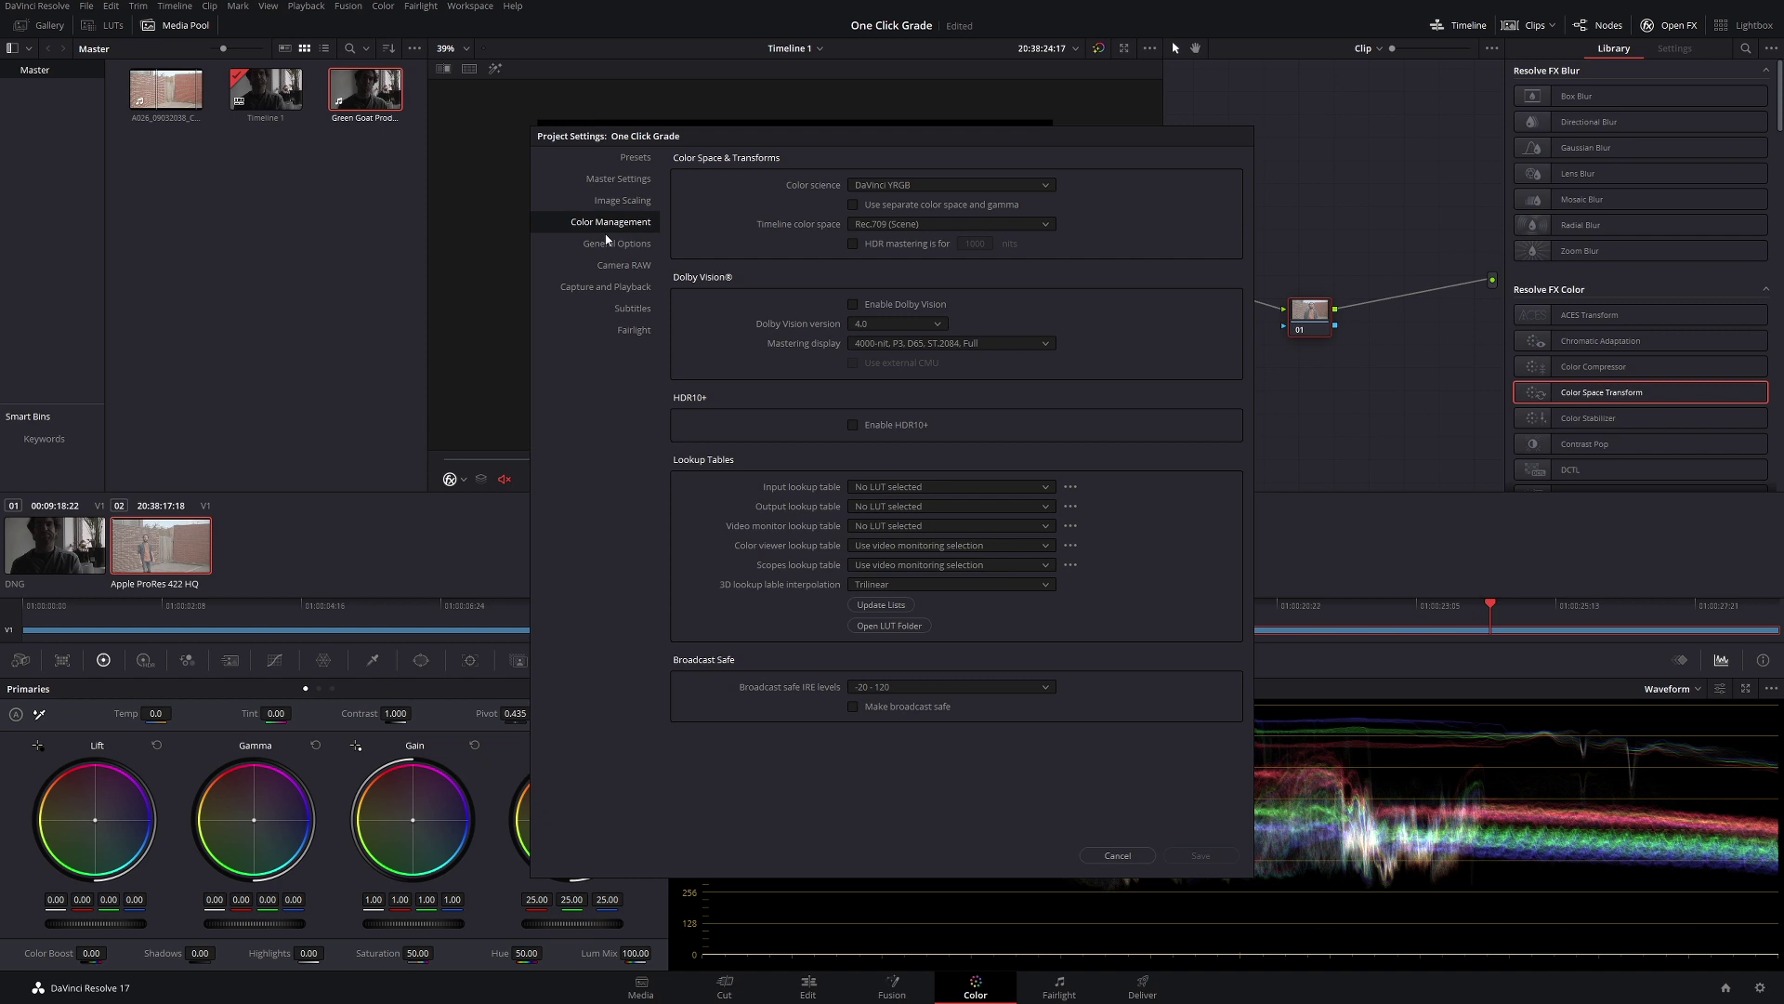
{"action": "left_click", "coordinate": [961, 182]}
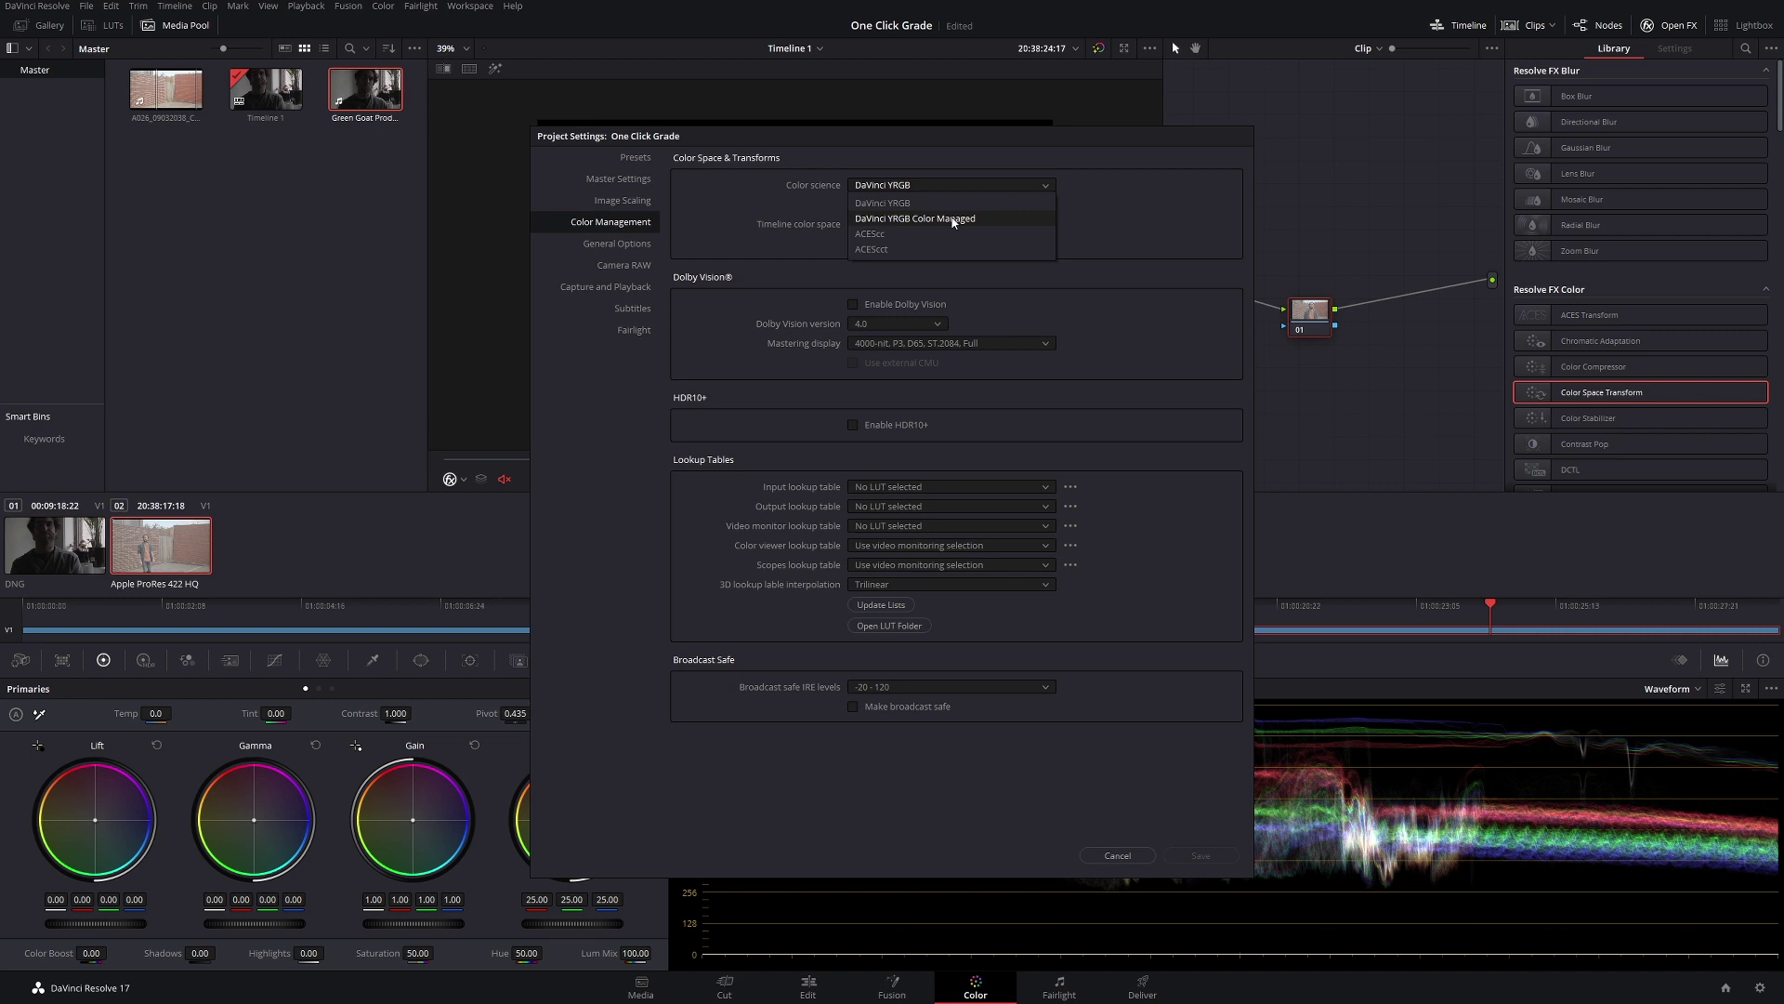
{"action": "left_click", "coordinate": [952, 219]}
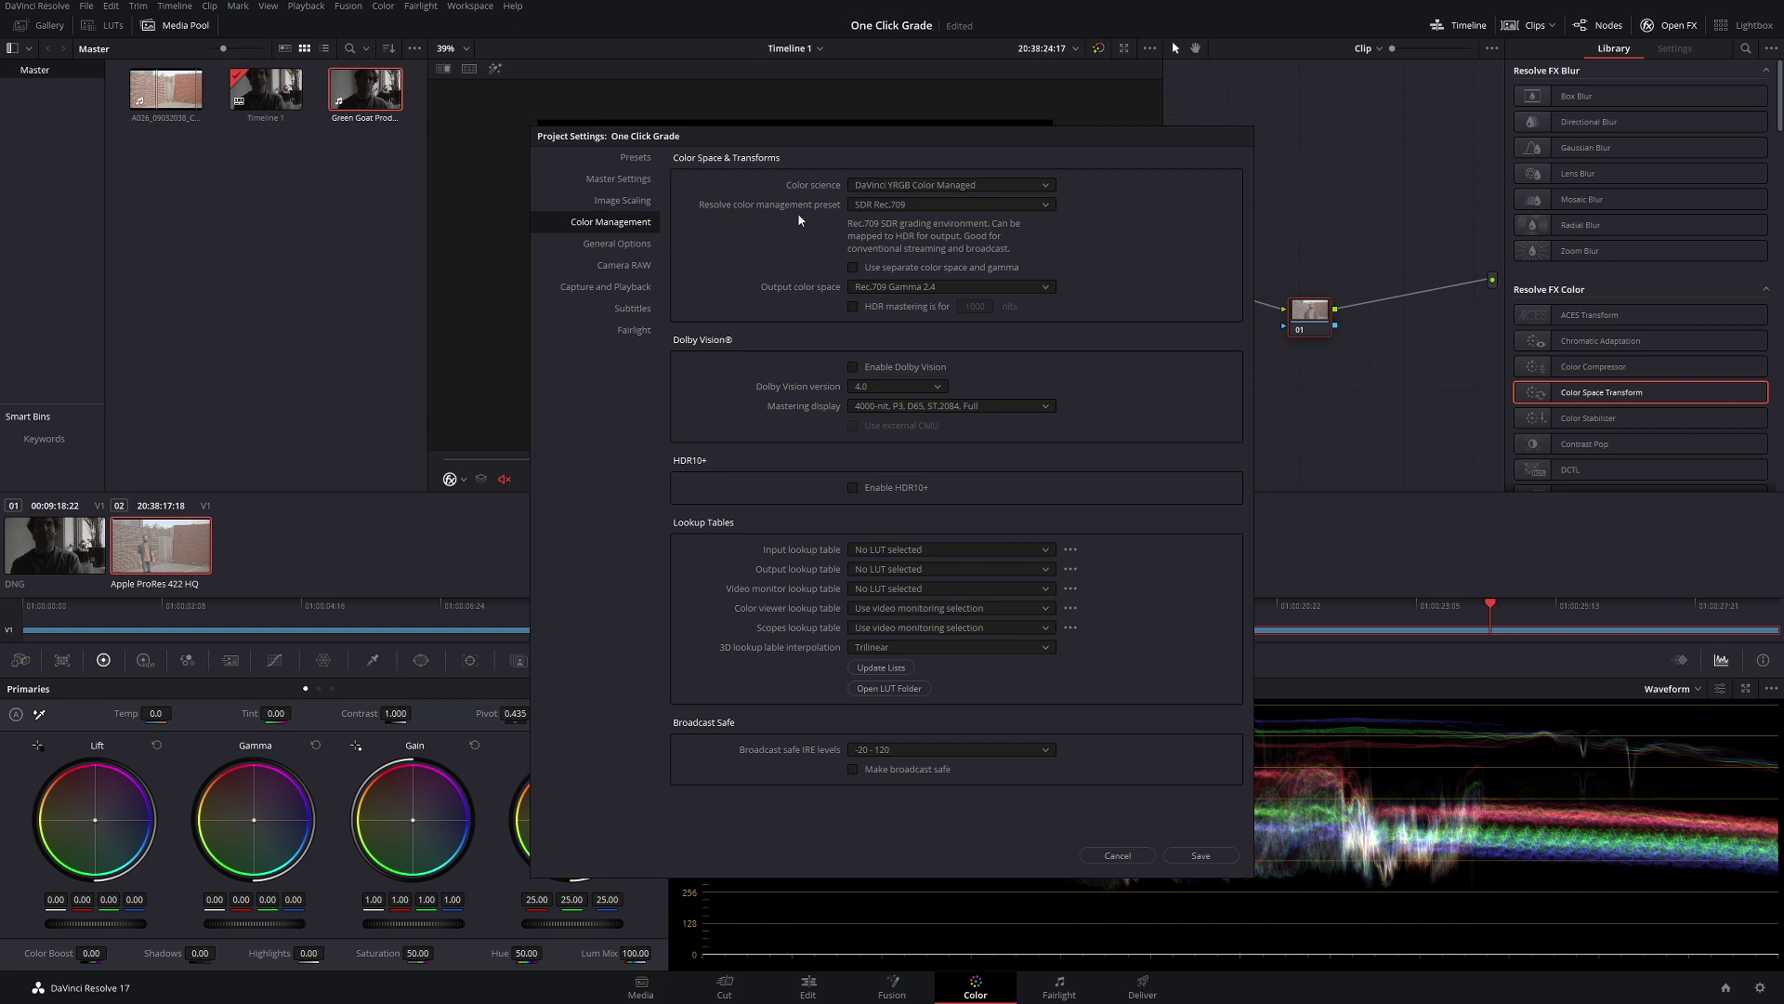
{"action": "left_click", "coordinate": [900, 206]}
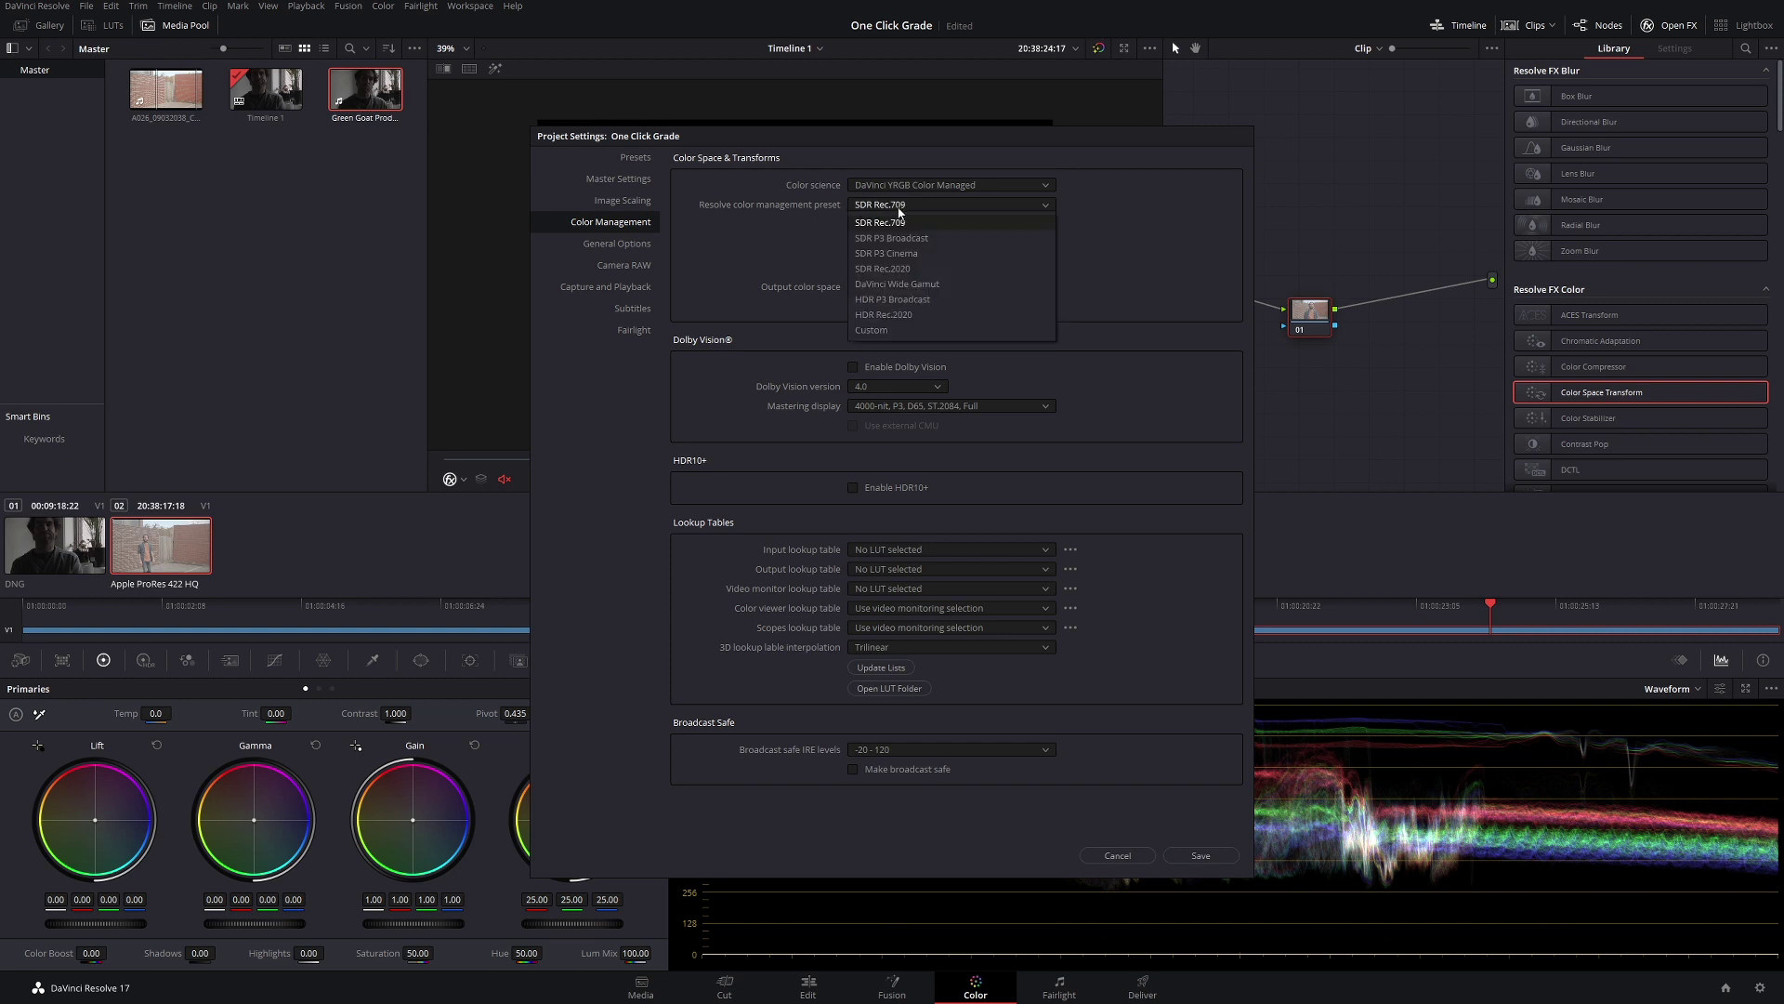
{"action": "left_click", "coordinate": [953, 286]}
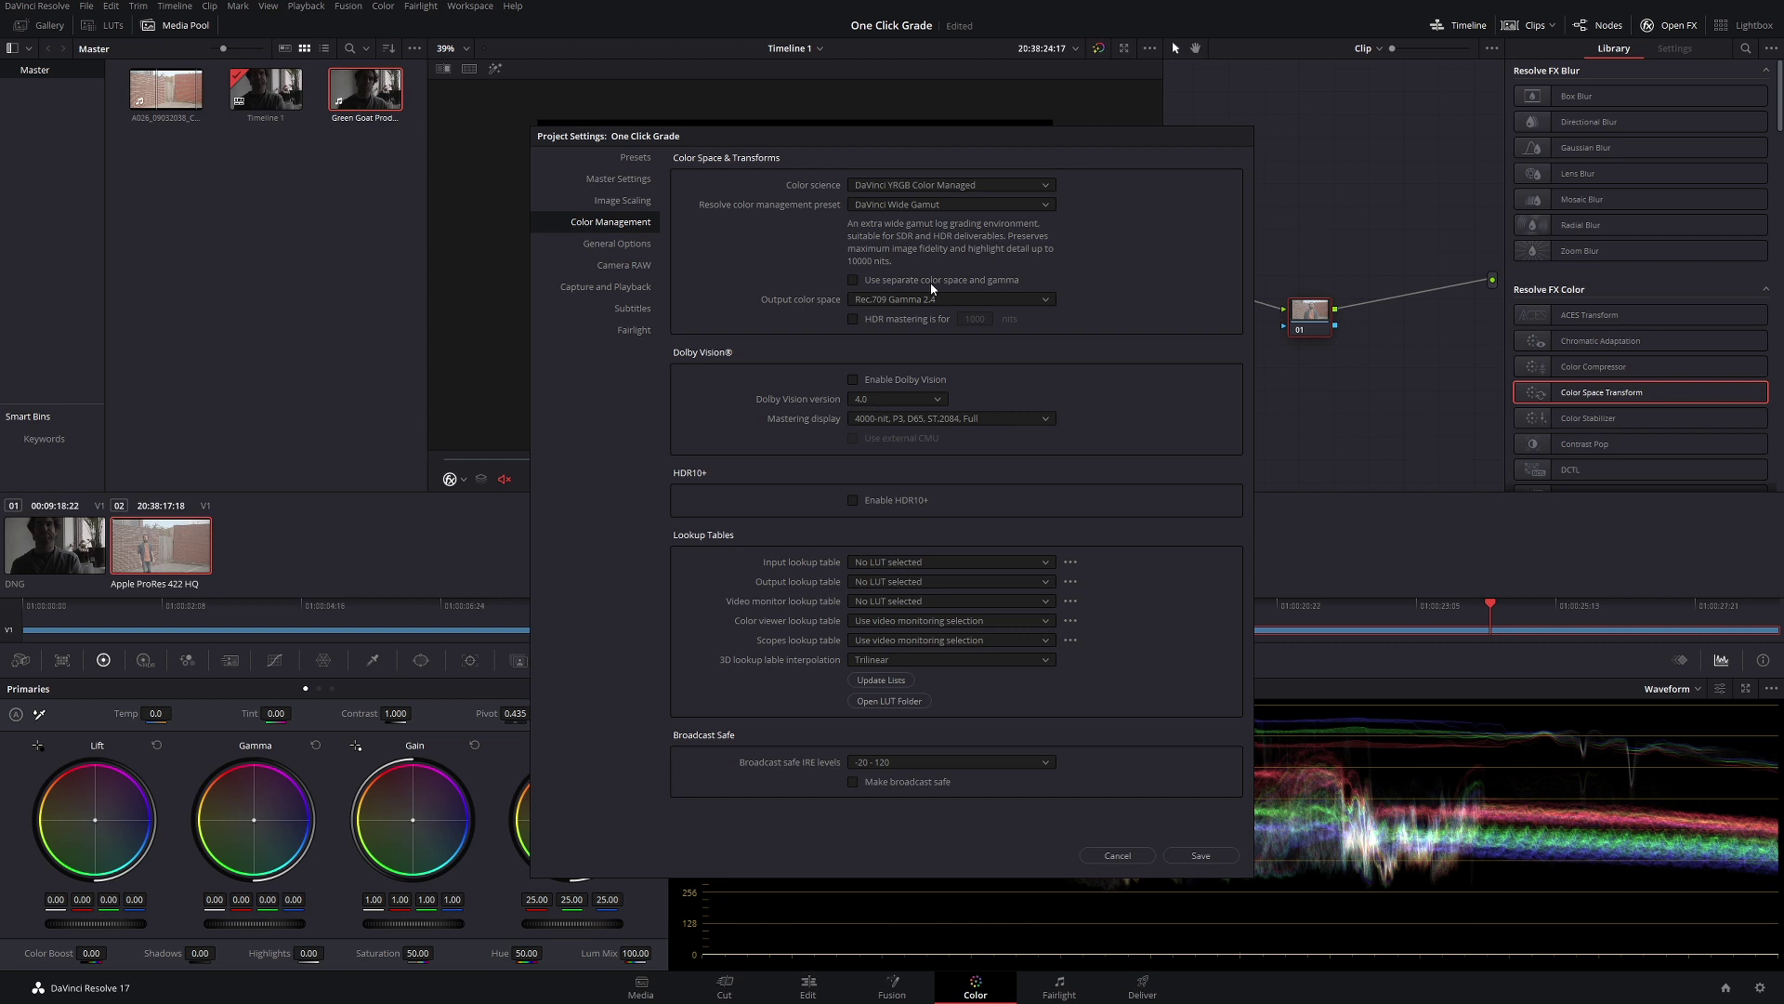
{"action": "left_click", "coordinate": [948, 208]}
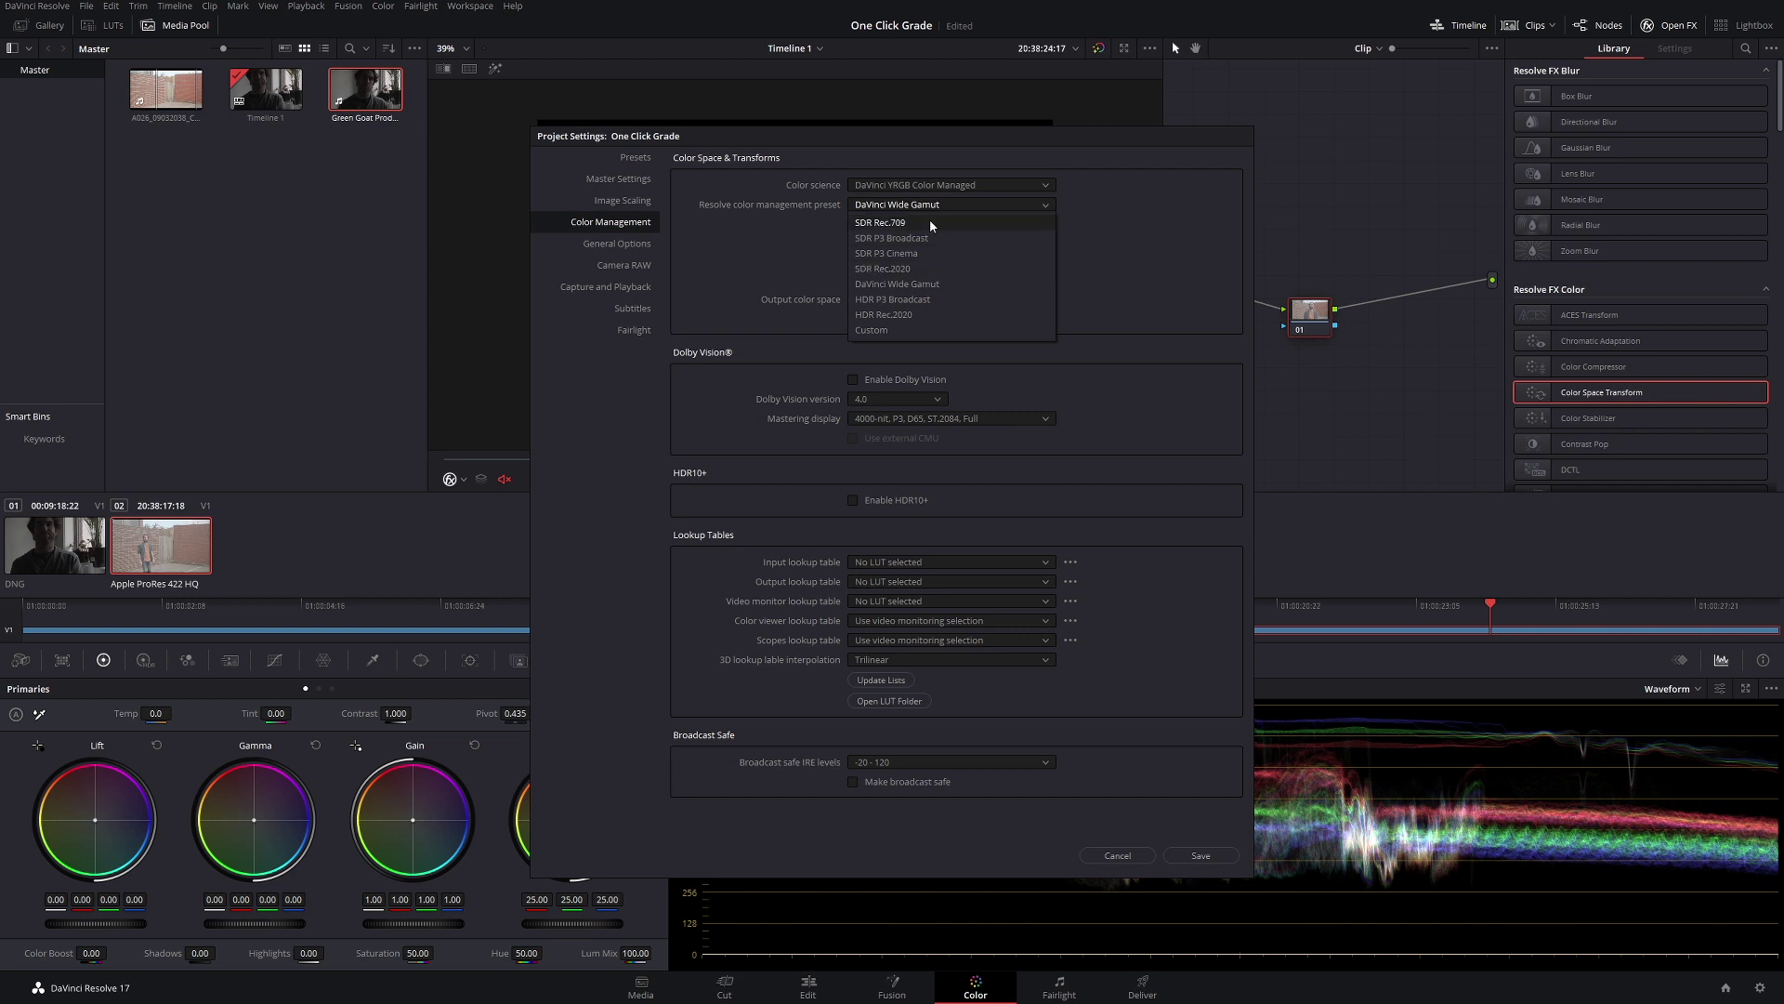
{"action": "left_click", "coordinate": [929, 221]}
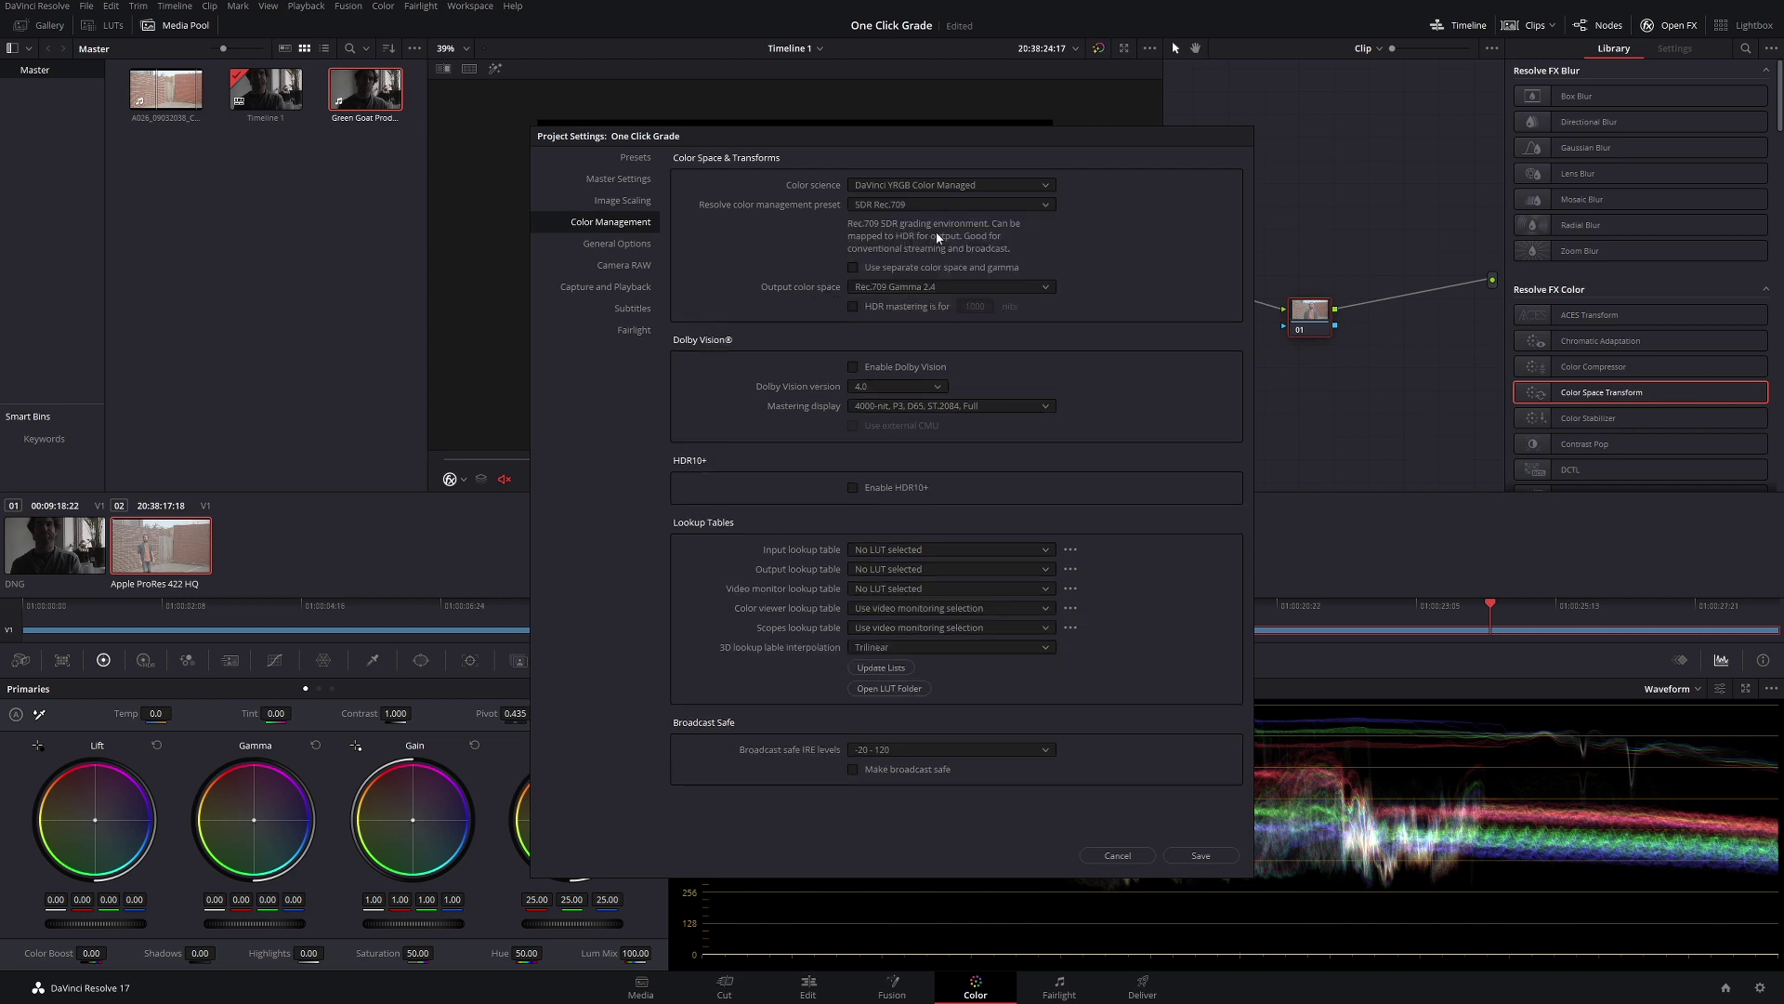
{"action": "left_click", "coordinate": [946, 205]}
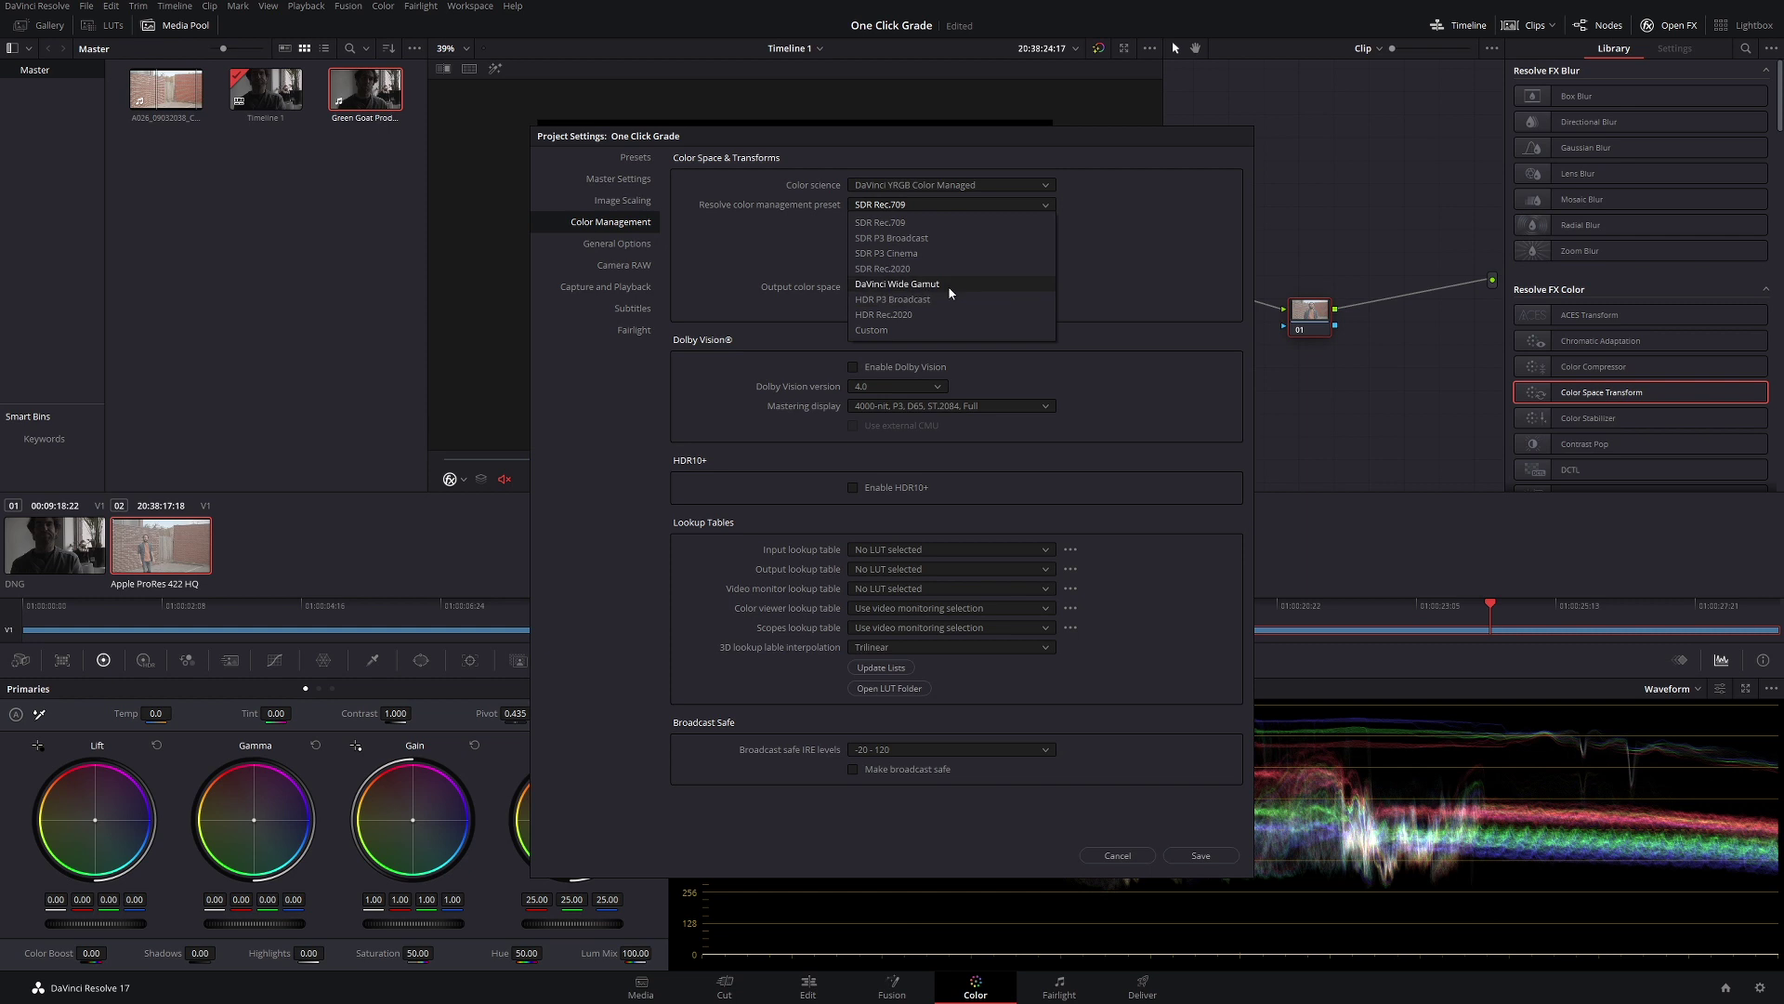
{"action": "left_click", "coordinate": [929, 284]}
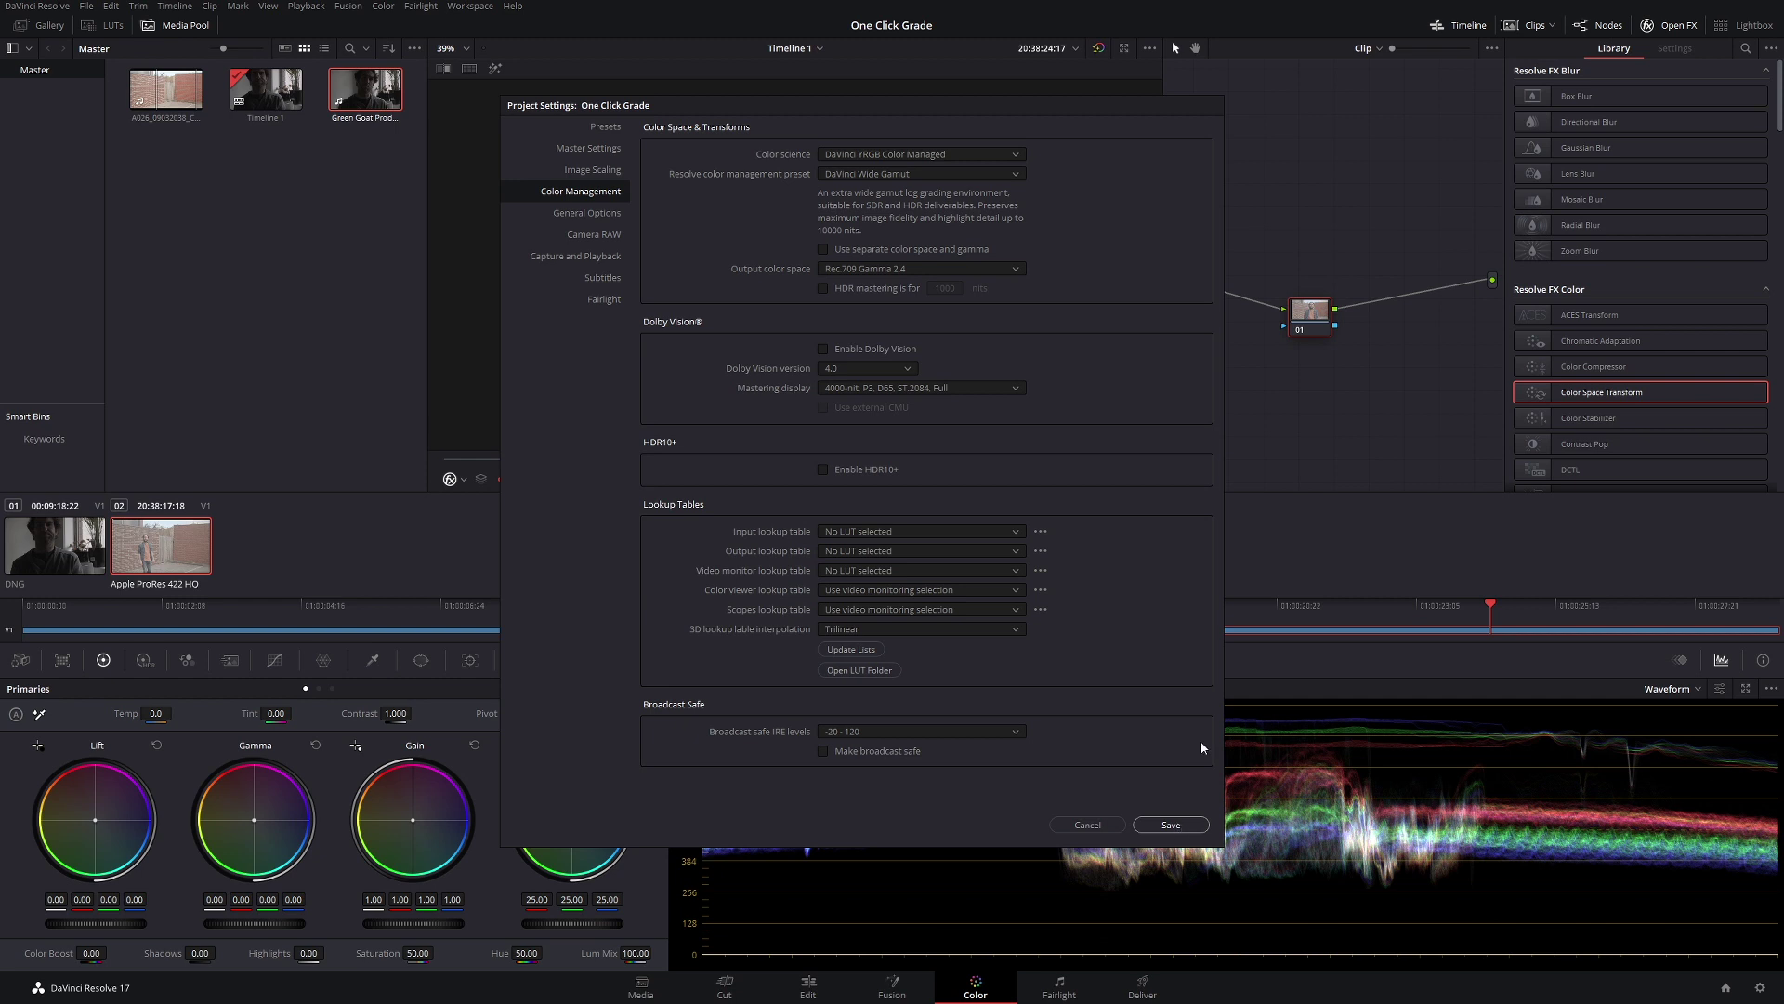
Step: Save the Wide Gamut settings, scrub the brick-wall clip, and switch to the DNG interview clip
{"action": "left_click", "coordinate": [1173, 824]}
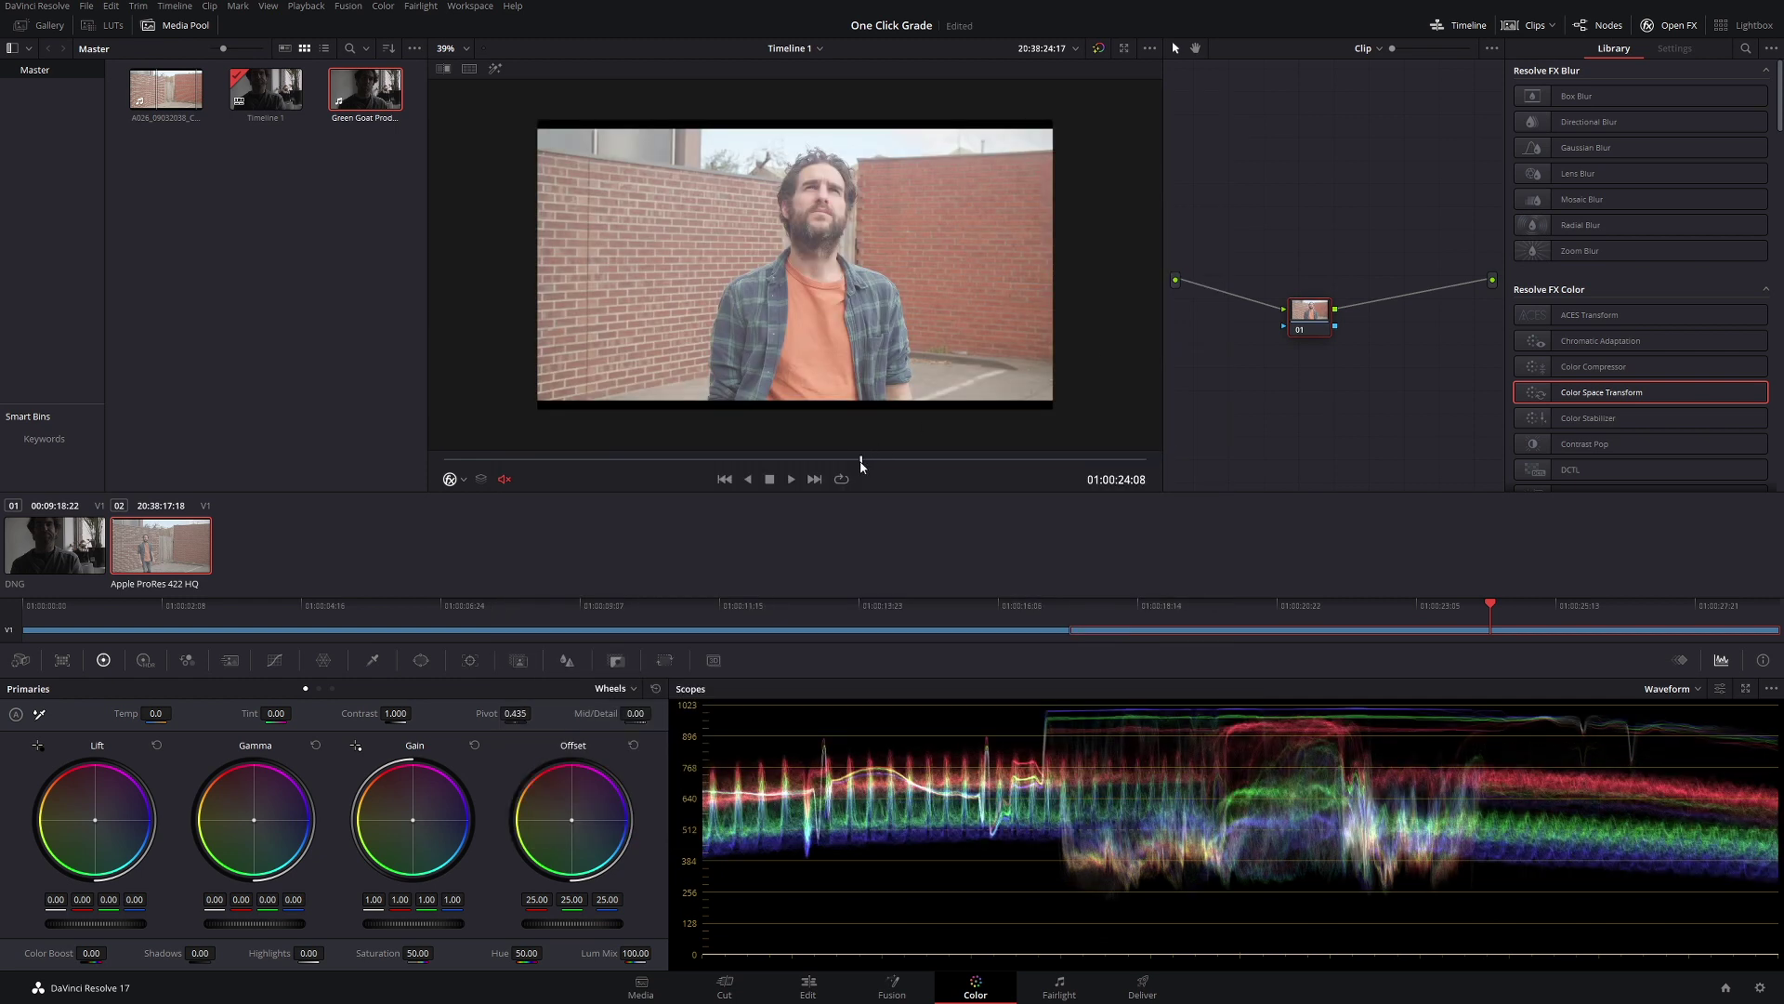
{"action": "mouse_move", "coordinate": [861, 460]}
{"action": "left_mouse_down"}
{"action": "mouse_move", "coordinate": [741, 467]}
{"action": "mouse_move", "coordinate": [913, 467]}
{"action": "mouse_move", "coordinate": [889, 462]}
{"action": "left_mouse_up"}
{"action": "left_click", "coordinate": [38, 565]}
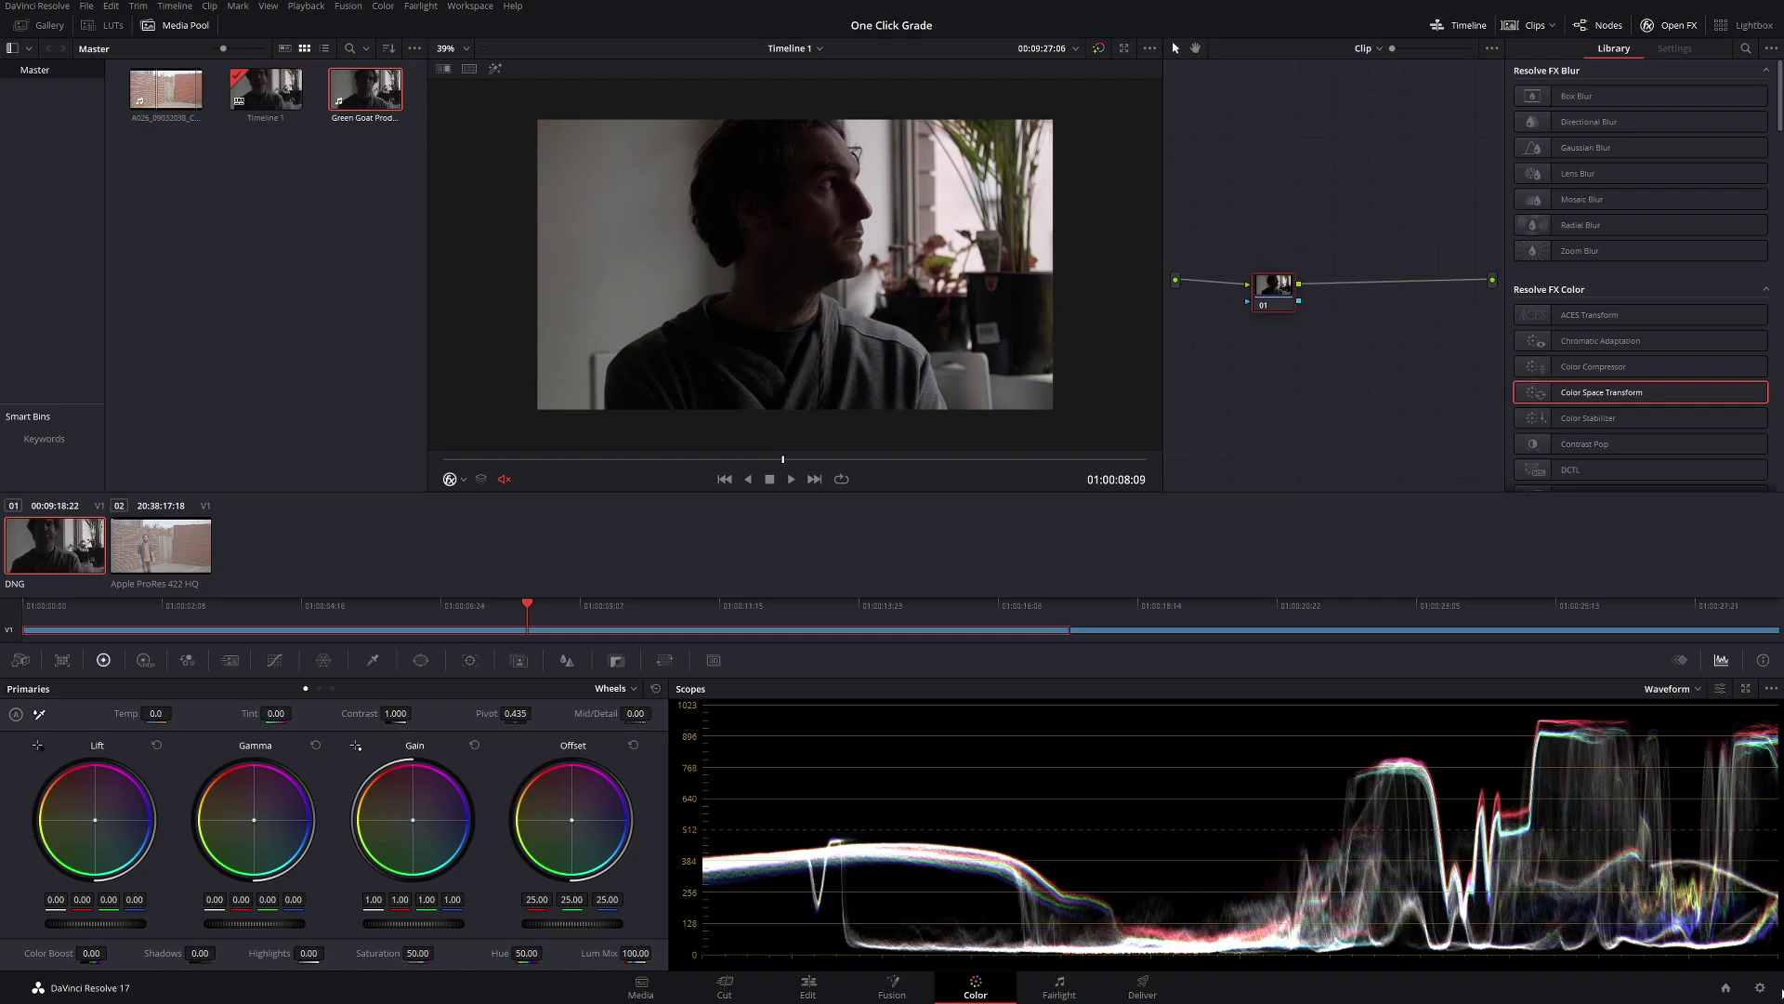
Step: Temporarily switch color science to plain DaVinci YRGB and apply it for comparison
{"action": "left_click", "coordinate": [1760, 987]}
{"action": "left_click", "coordinate": [957, 186]}
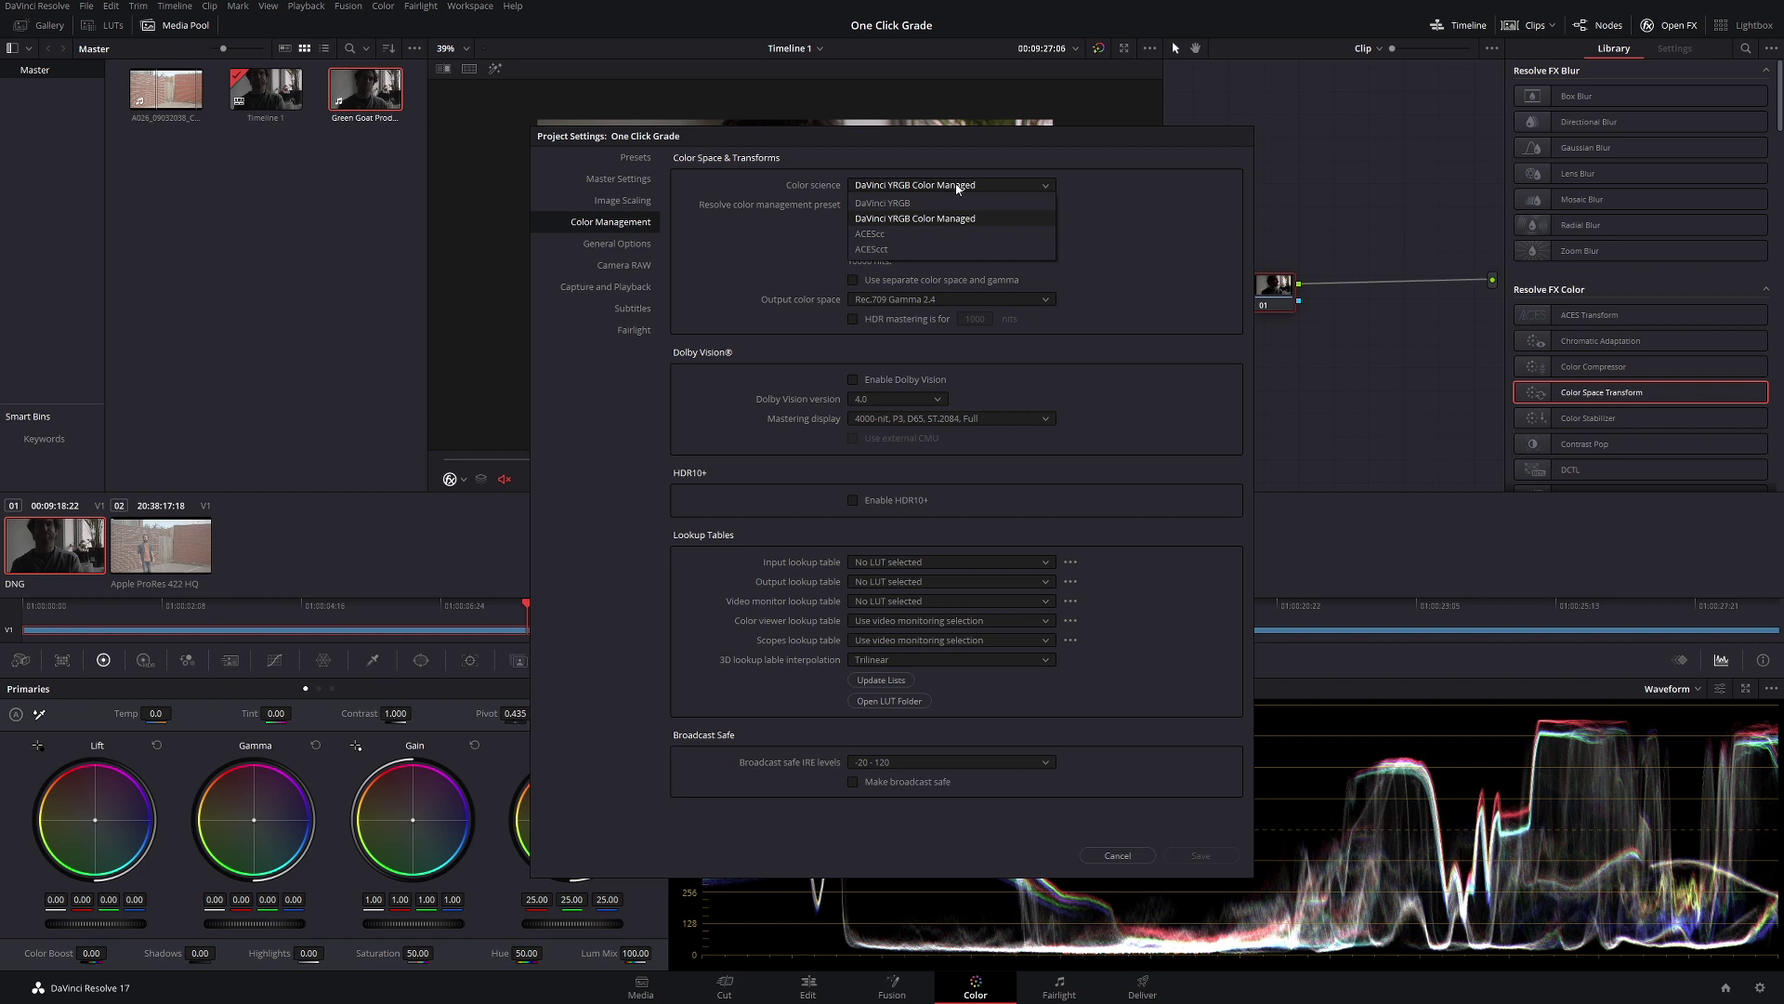
{"action": "left_click", "coordinate": [957, 202]}
{"action": "left_click", "coordinate": [1201, 855]}
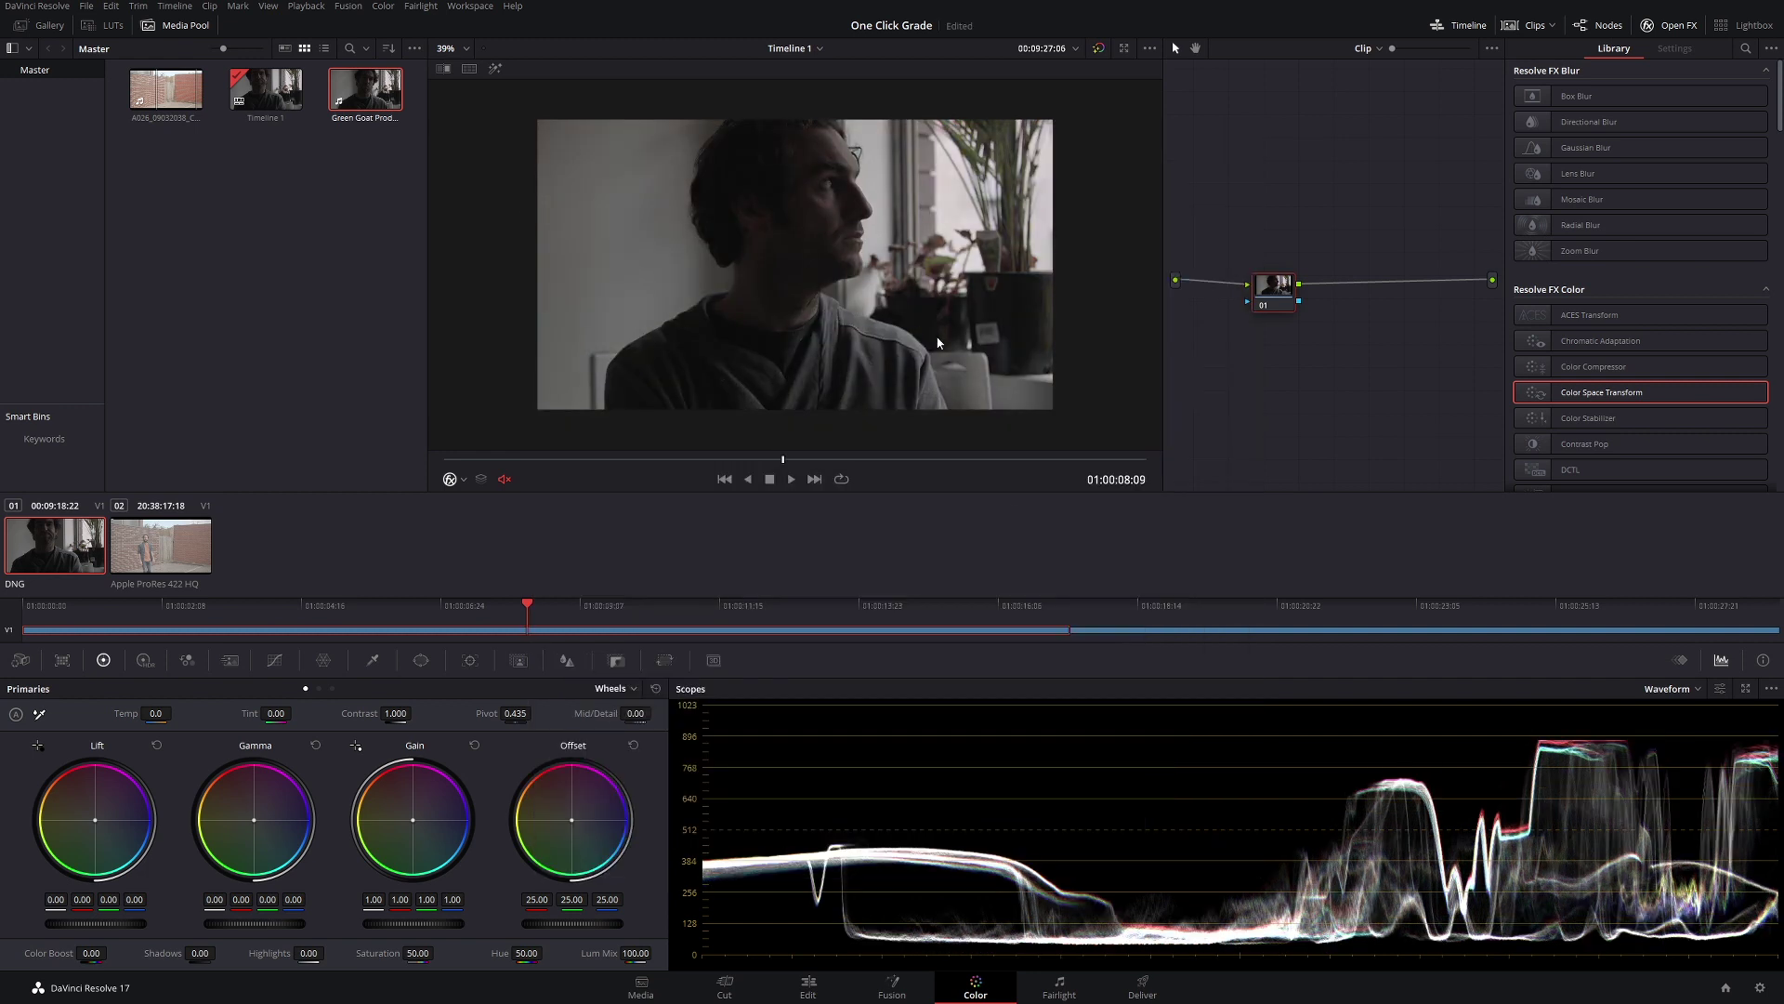
Step: Restore DaVinci YRGB Color Managed with the DaVinci Wide Gamut preset and save
{"action": "left_click", "coordinate": [1759, 987]}
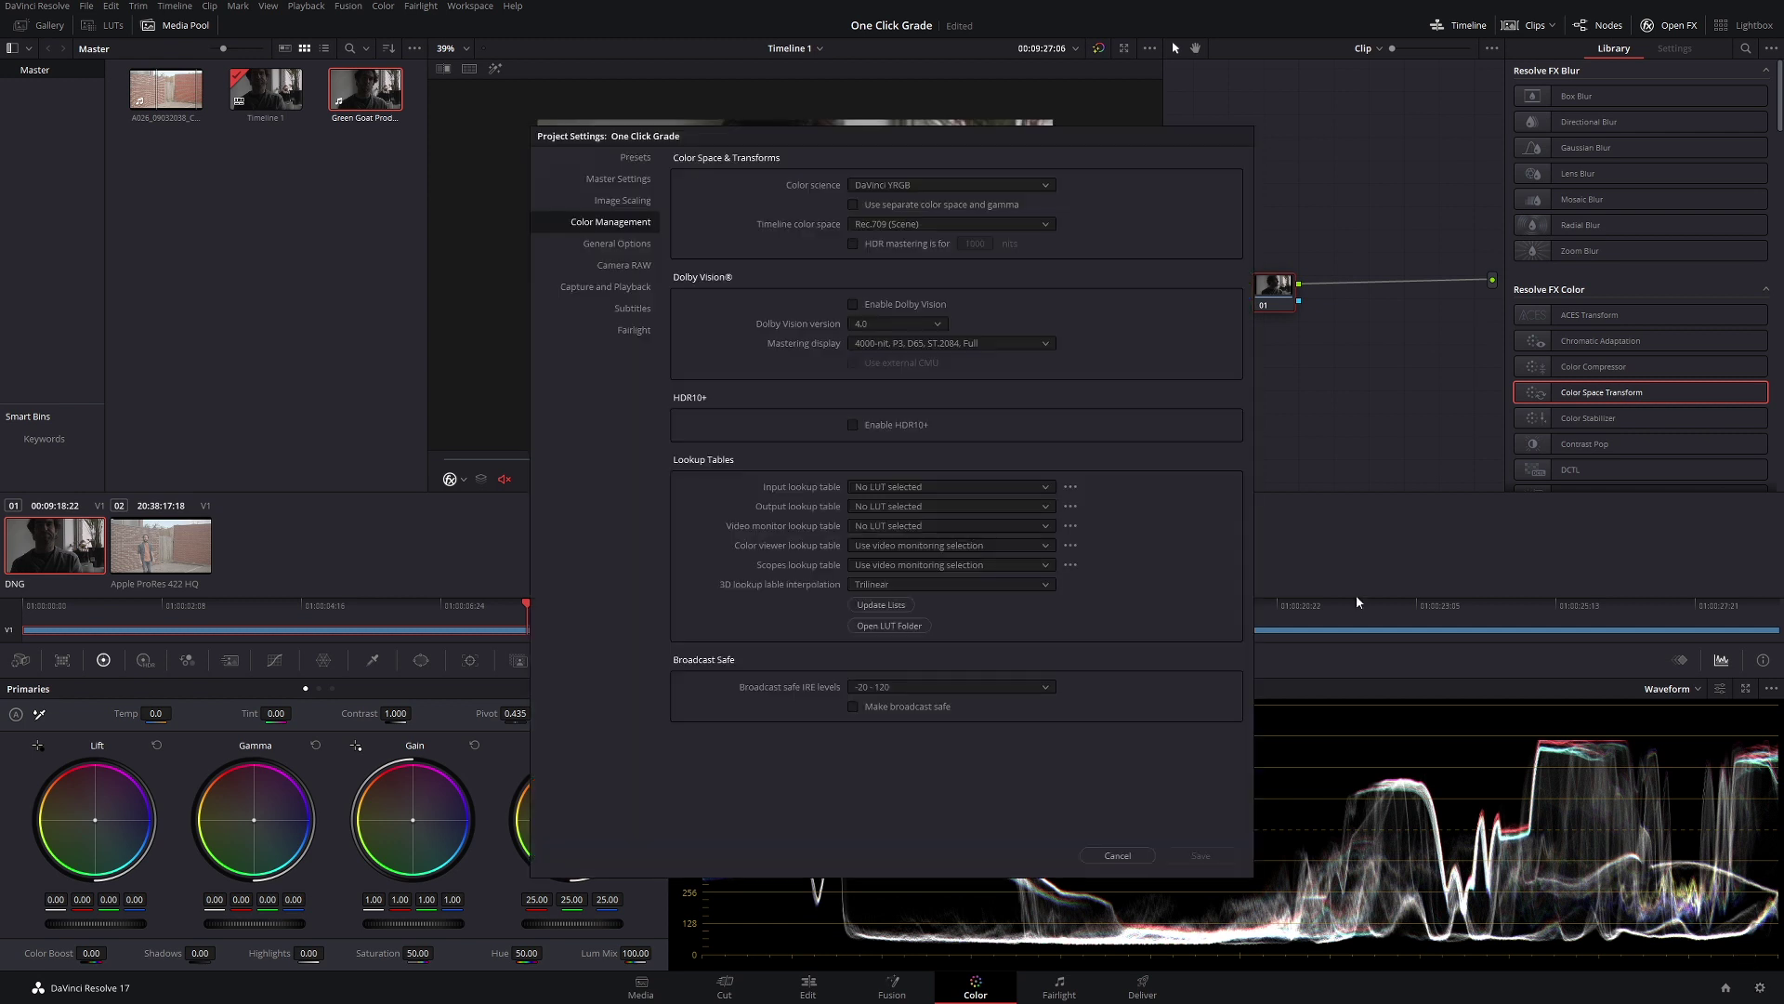
{"action": "left_click", "coordinate": [933, 185]}
{"action": "left_click", "coordinate": [940, 219]}
{"action": "left_click", "coordinate": [929, 204]}
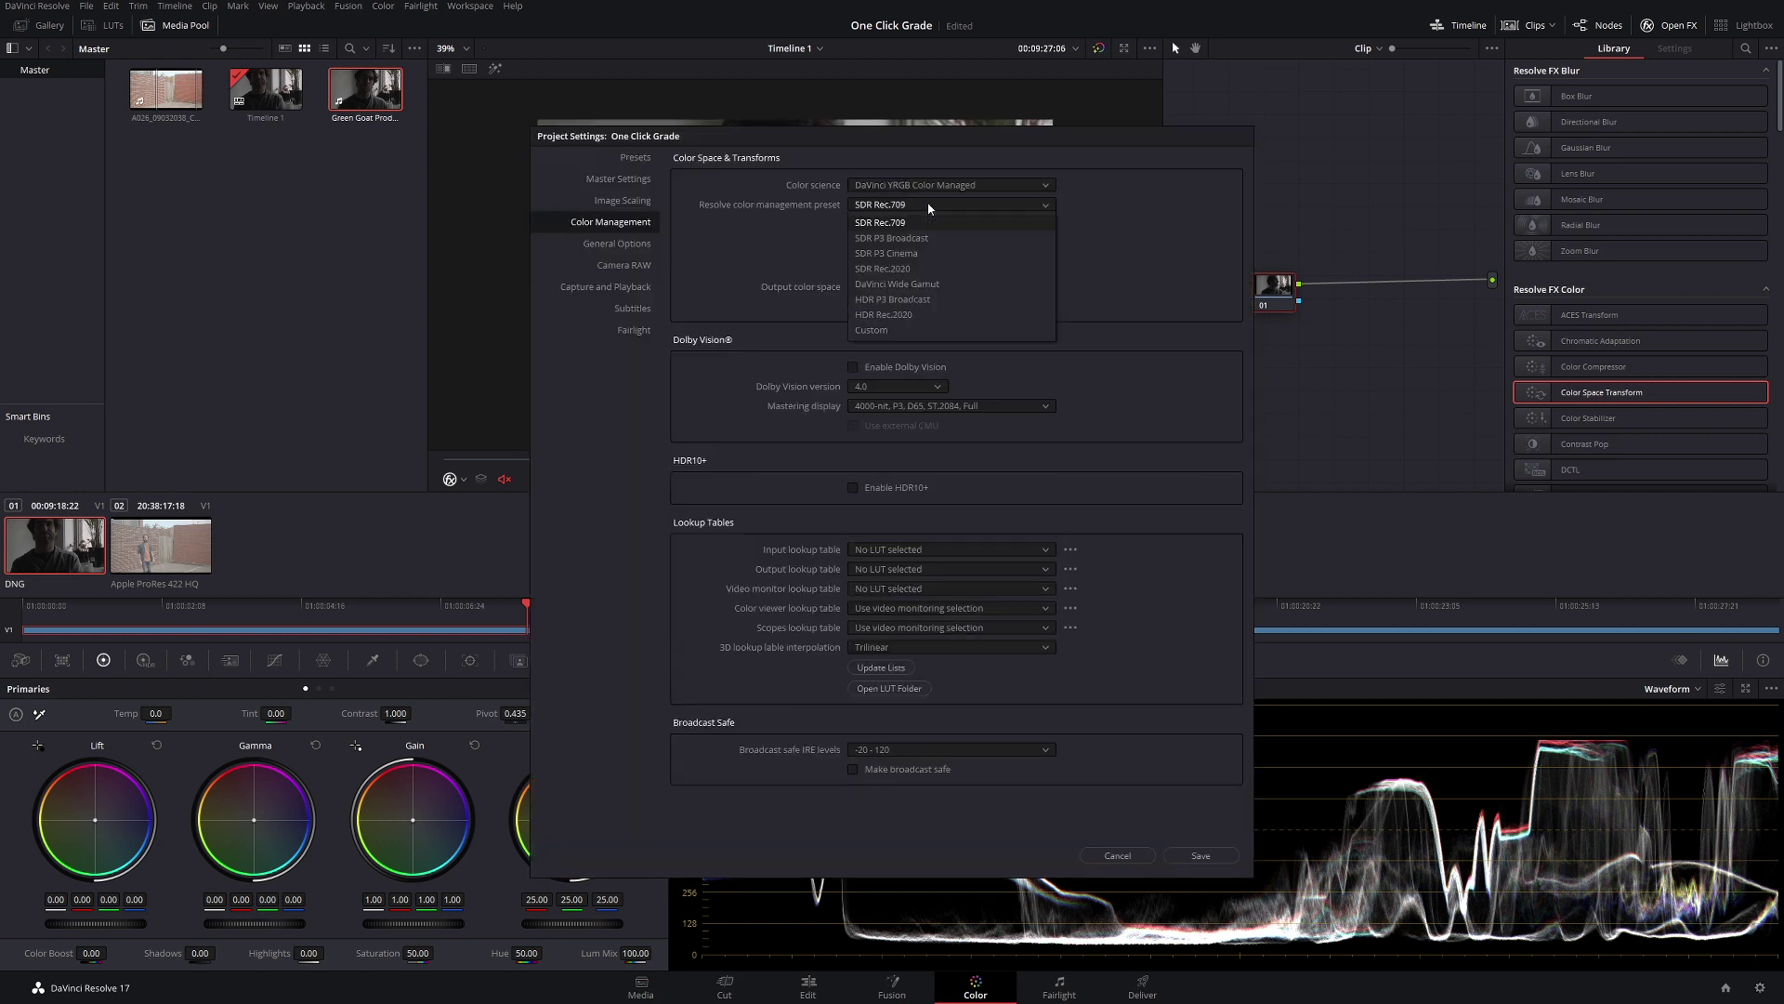
{"action": "left_click", "coordinate": [938, 285]}
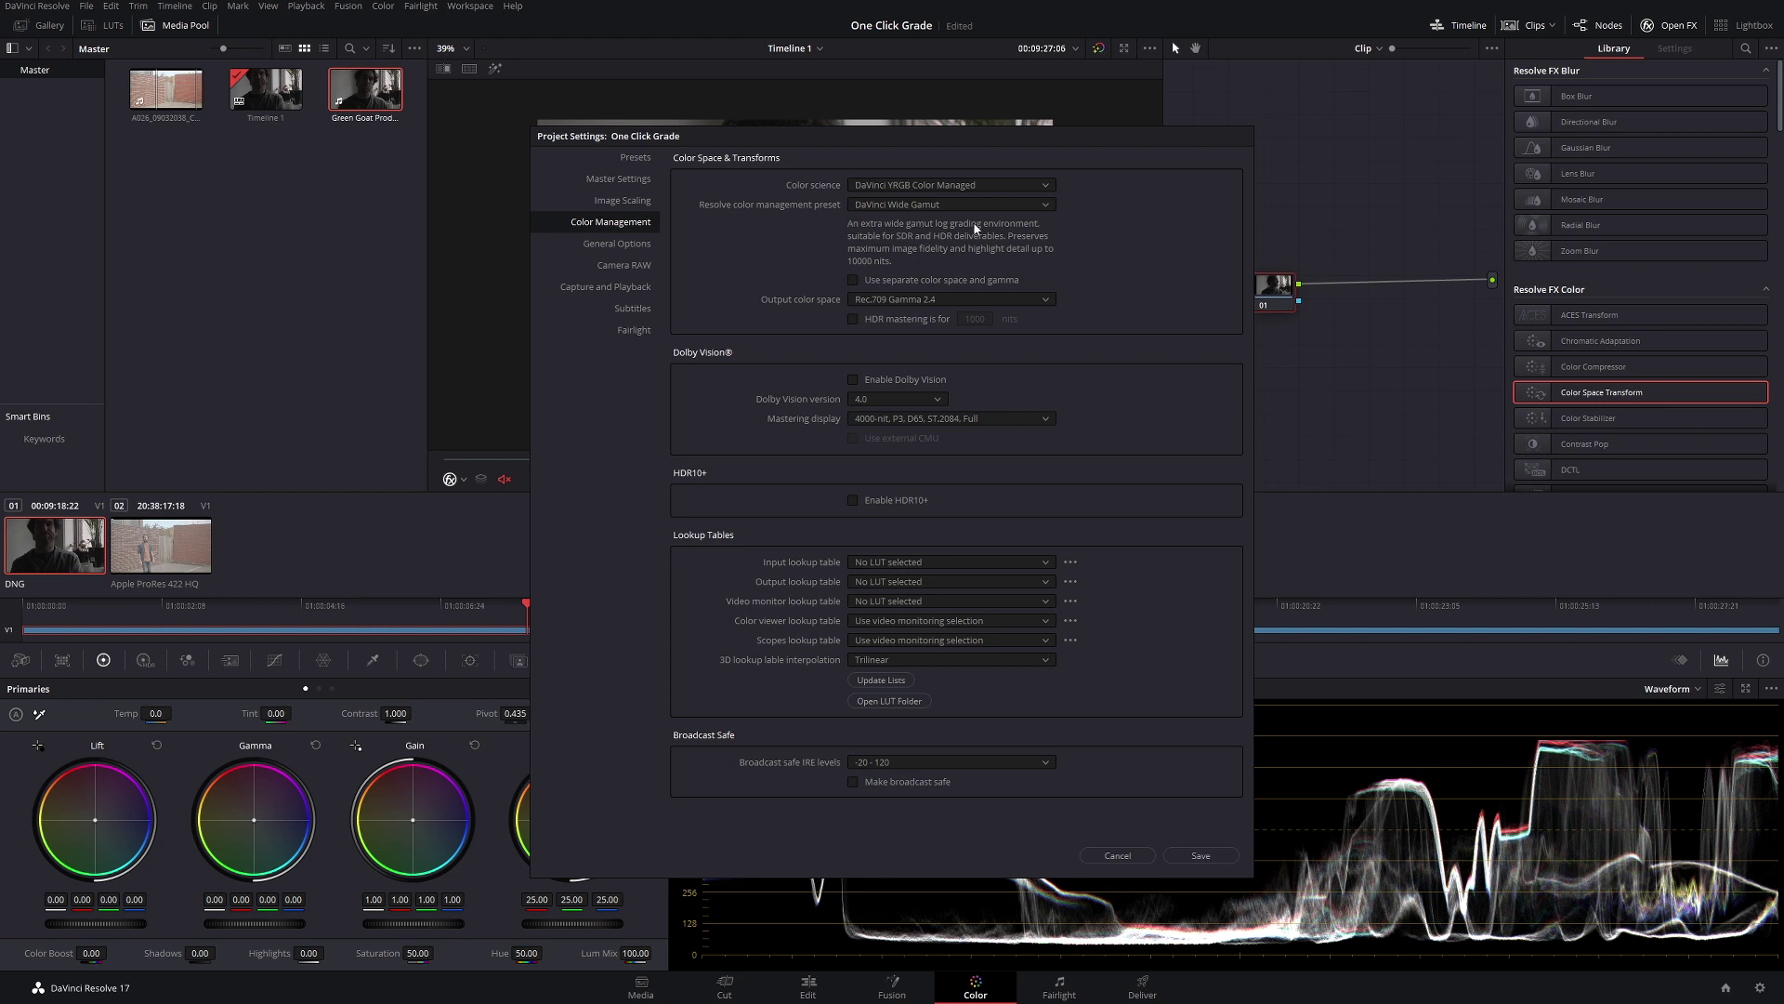
{"action": "left_click", "coordinate": [1200, 853]}
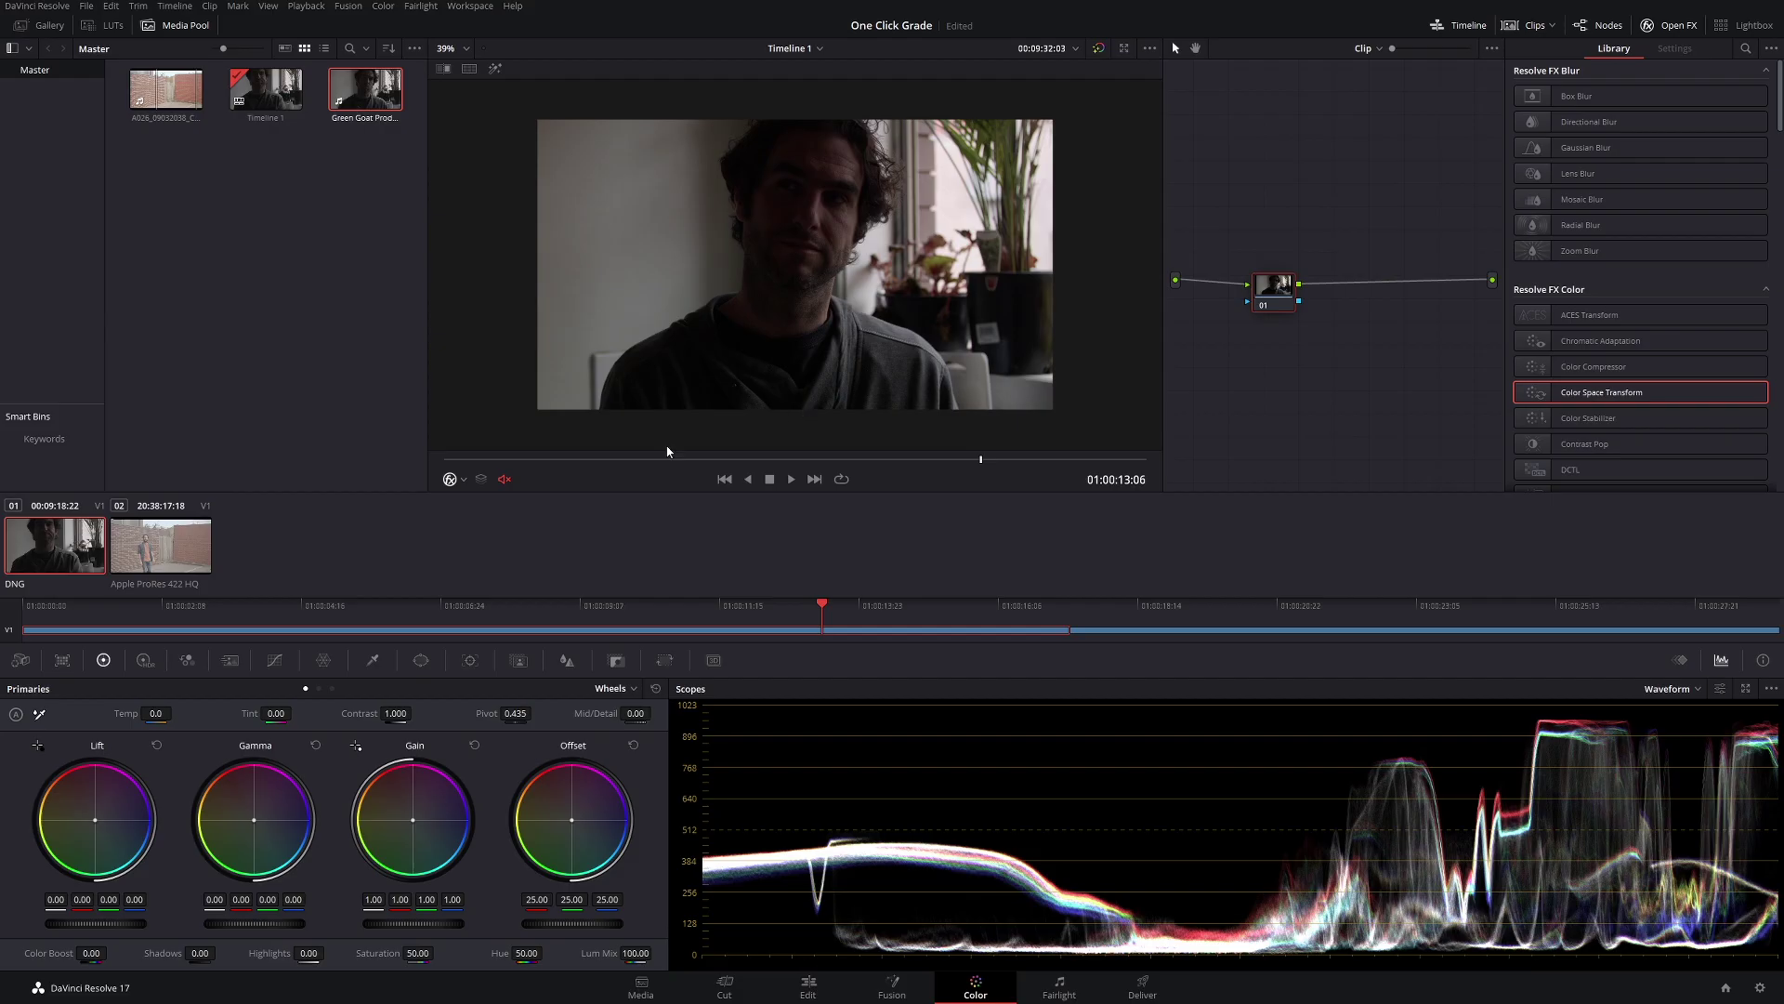
Step: On the brick-wall clip, set Lift -0.11, Gain 0.97, Contrast 0.988 and Saturation 52.60
{"action": "left_click", "coordinate": [173, 539]}
{"action": "left_click_drag", "start_coordinate": [837, 462], "coordinate": [964, 460]}
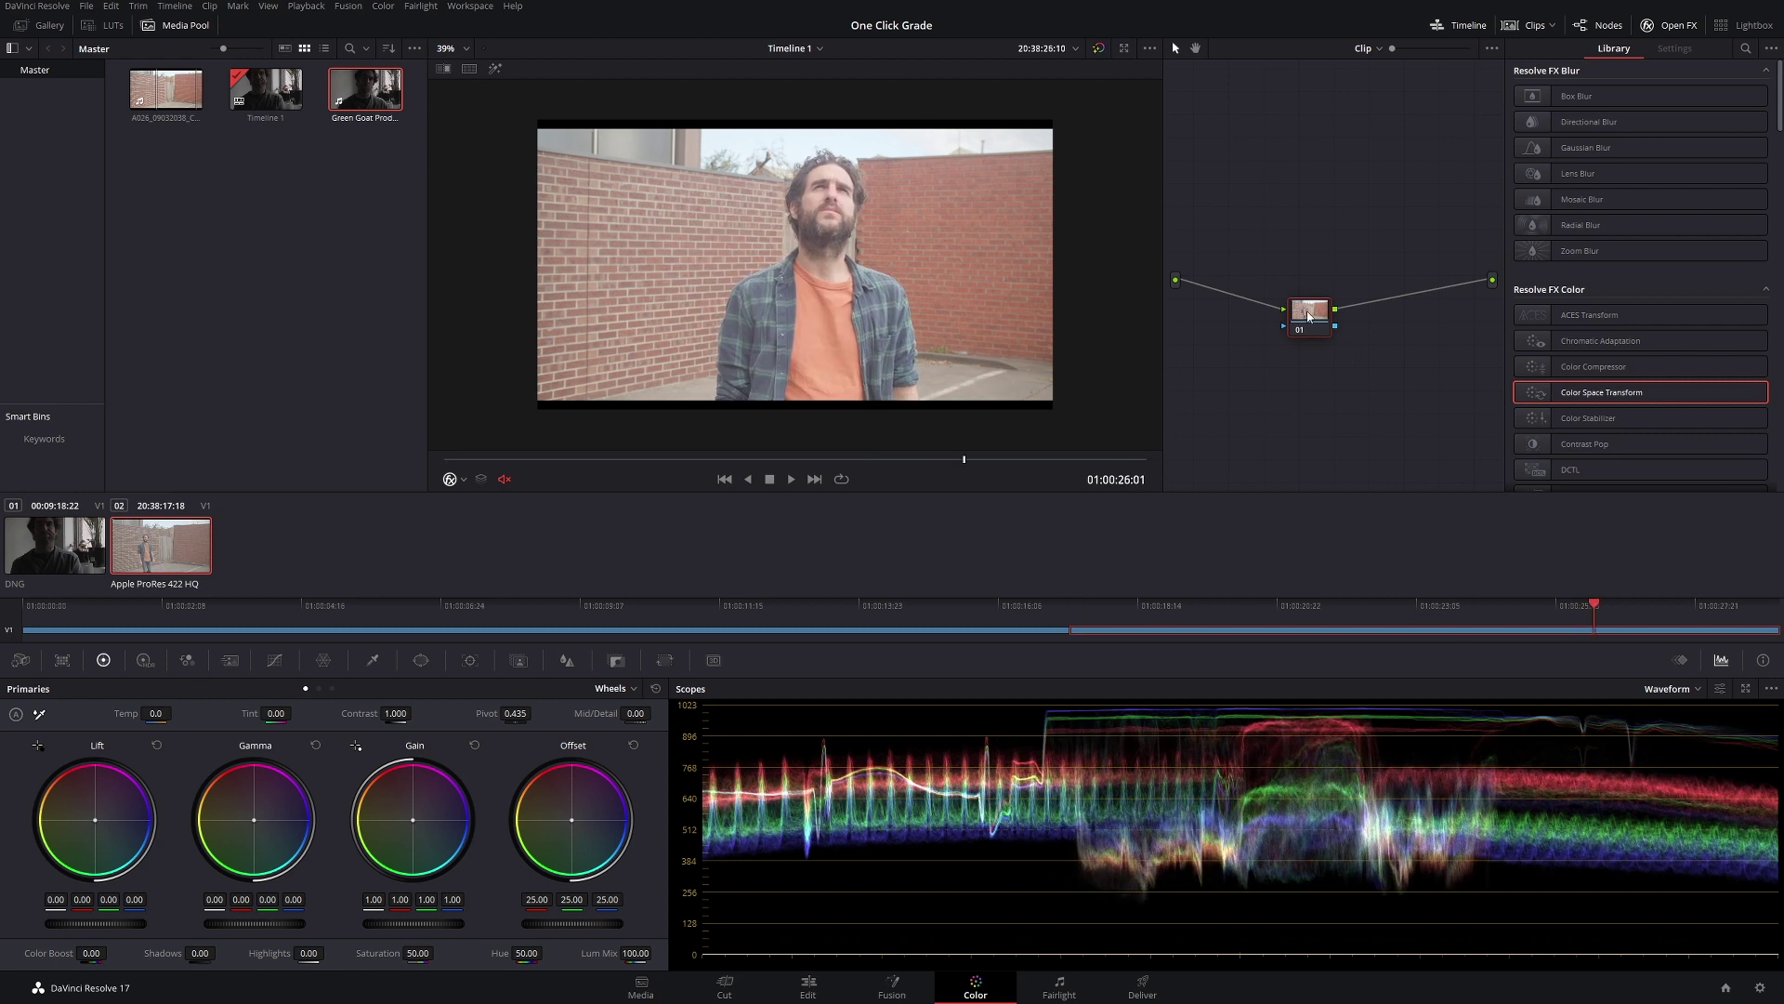
{"action": "left_click_drag", "start_coordinate": [1310, 318], "coordinate": [1268, 317]}
{"action": "left_click_drag", "start_coordinate": [128, 933], "coordinate": [91, 932]}
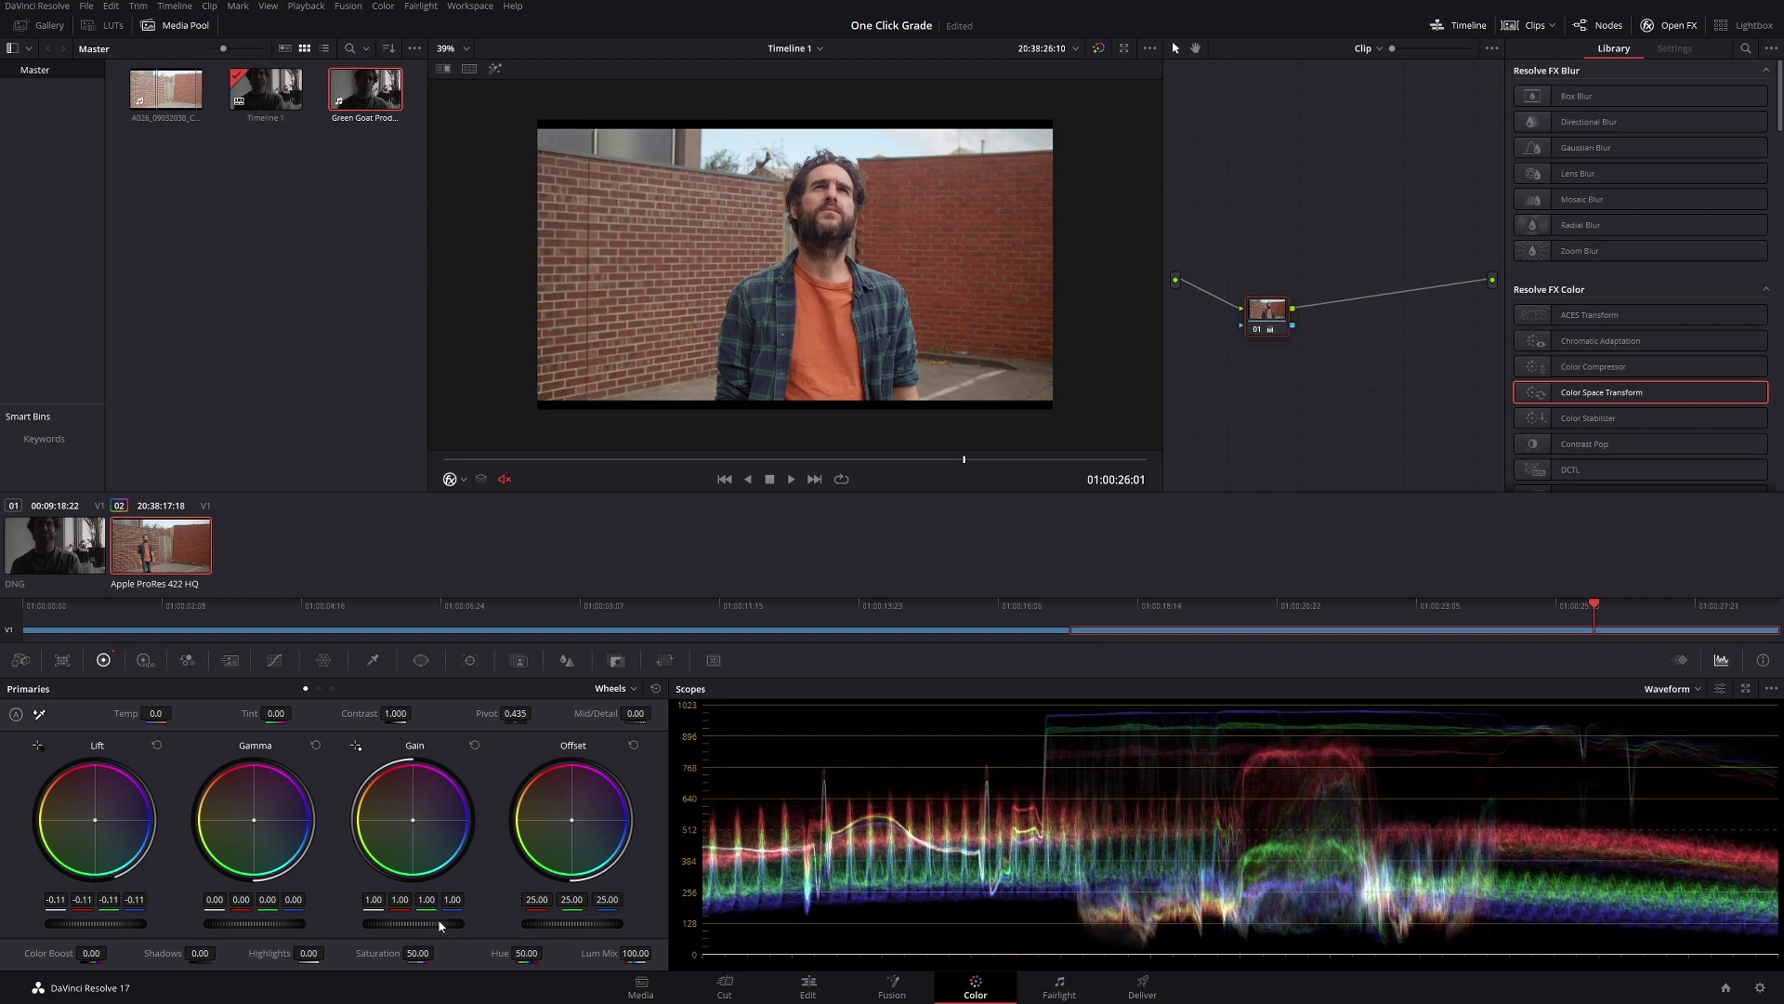
{"action": "left_click_drag", "start_coordinate": [373, 926], "coordinate": [363, 926]}
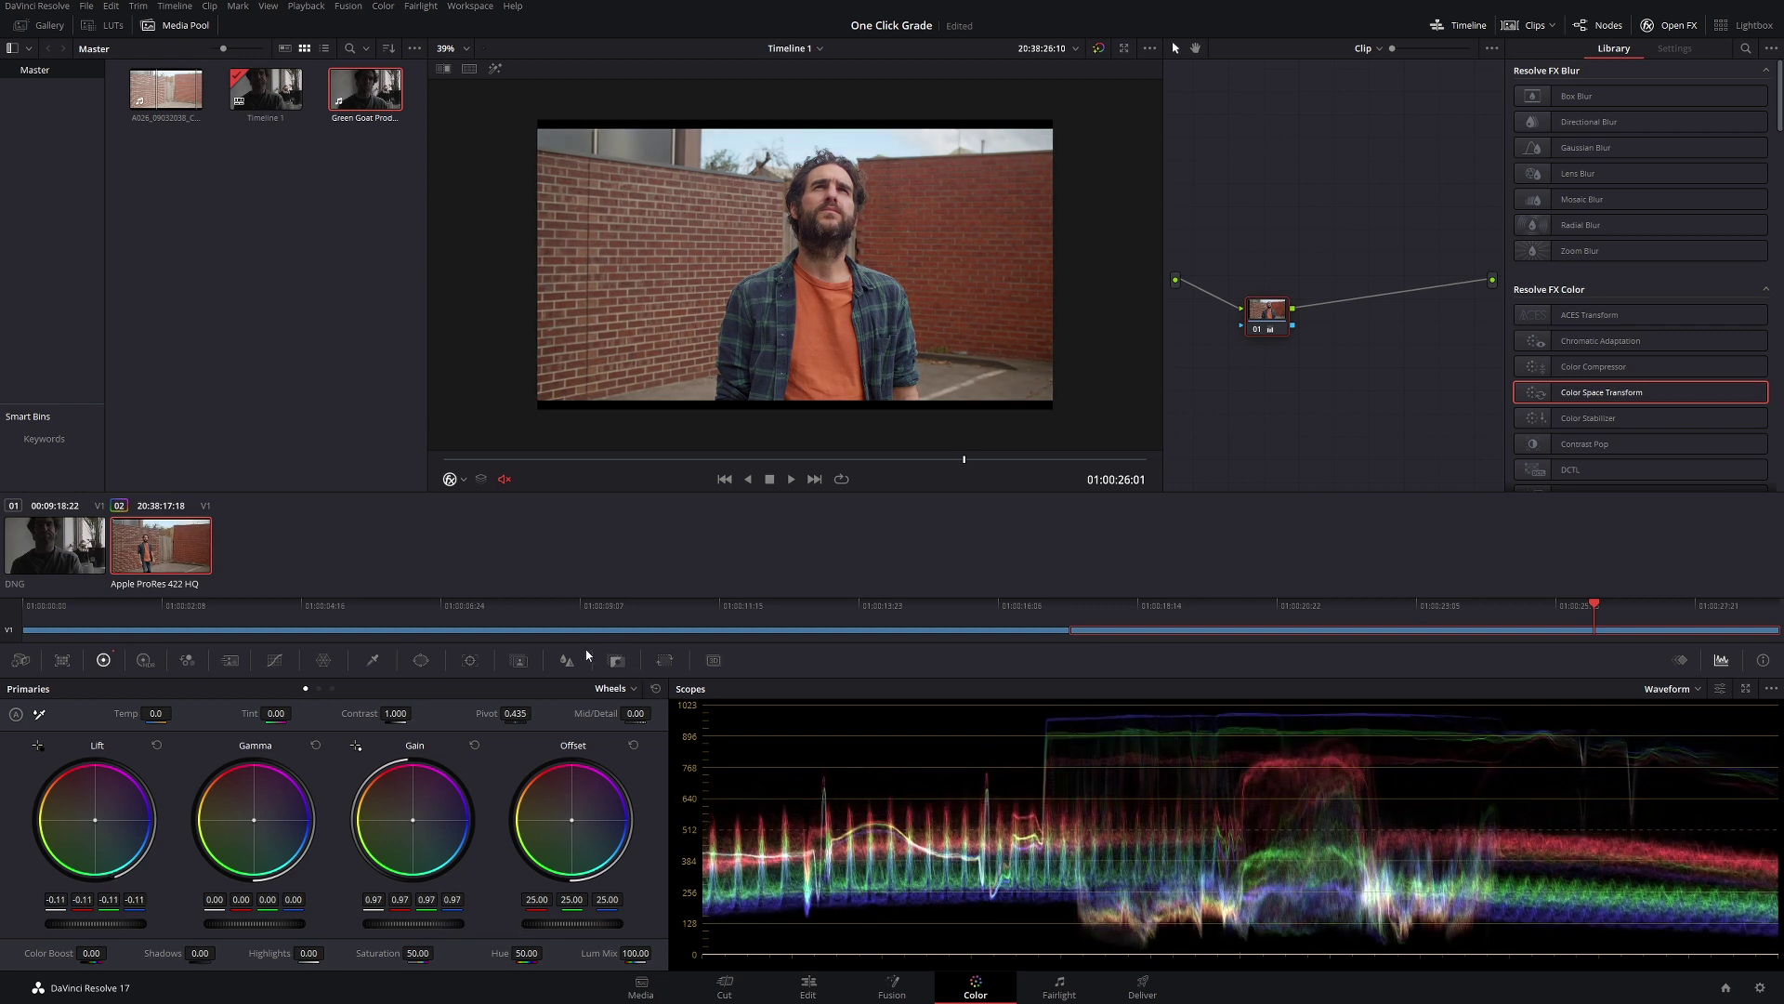
{"action": "left_click_drag", "start_coordinate": [406, 714], "coordinate": [399, 717]}
{"action": "left_click_drag", "start_coordinate": [421, 953], "coordinate": [438, 953]}
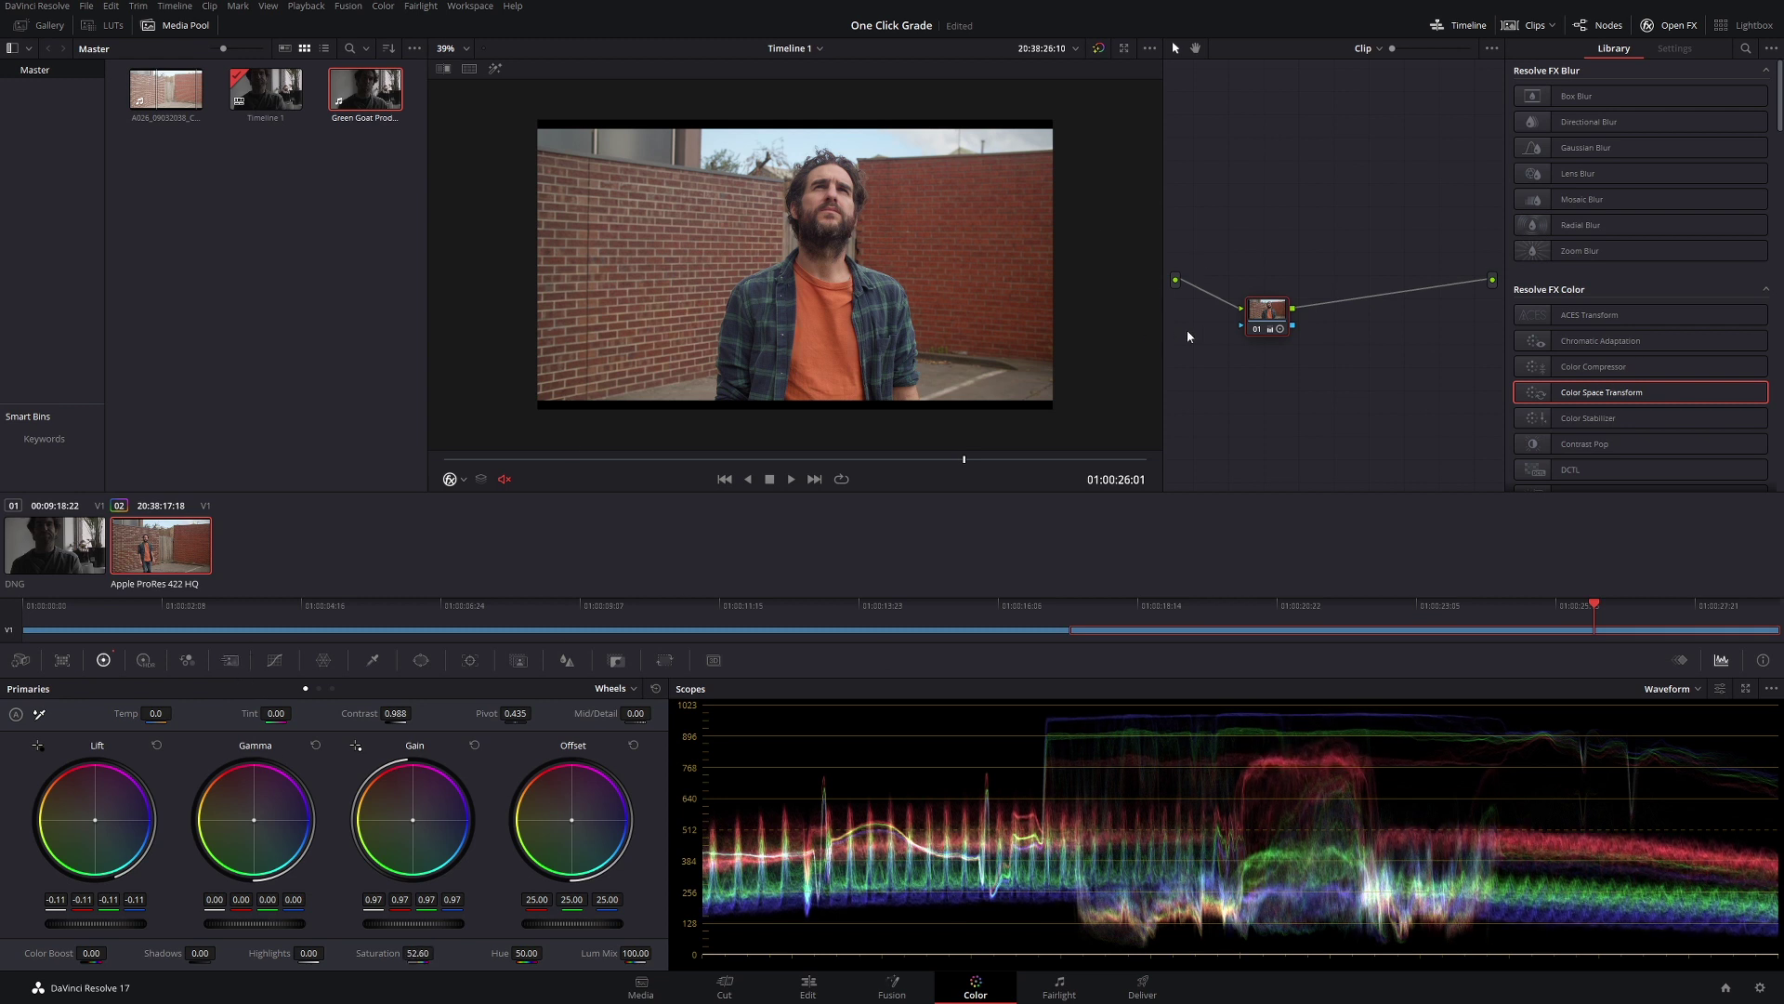
Step: Compare the graded clip against the DNG clip, then return to the brick-wall clip
{"action": "left_click_drag", "start_coordinate": [1268, 335], "coordinate": [1245, 316]}
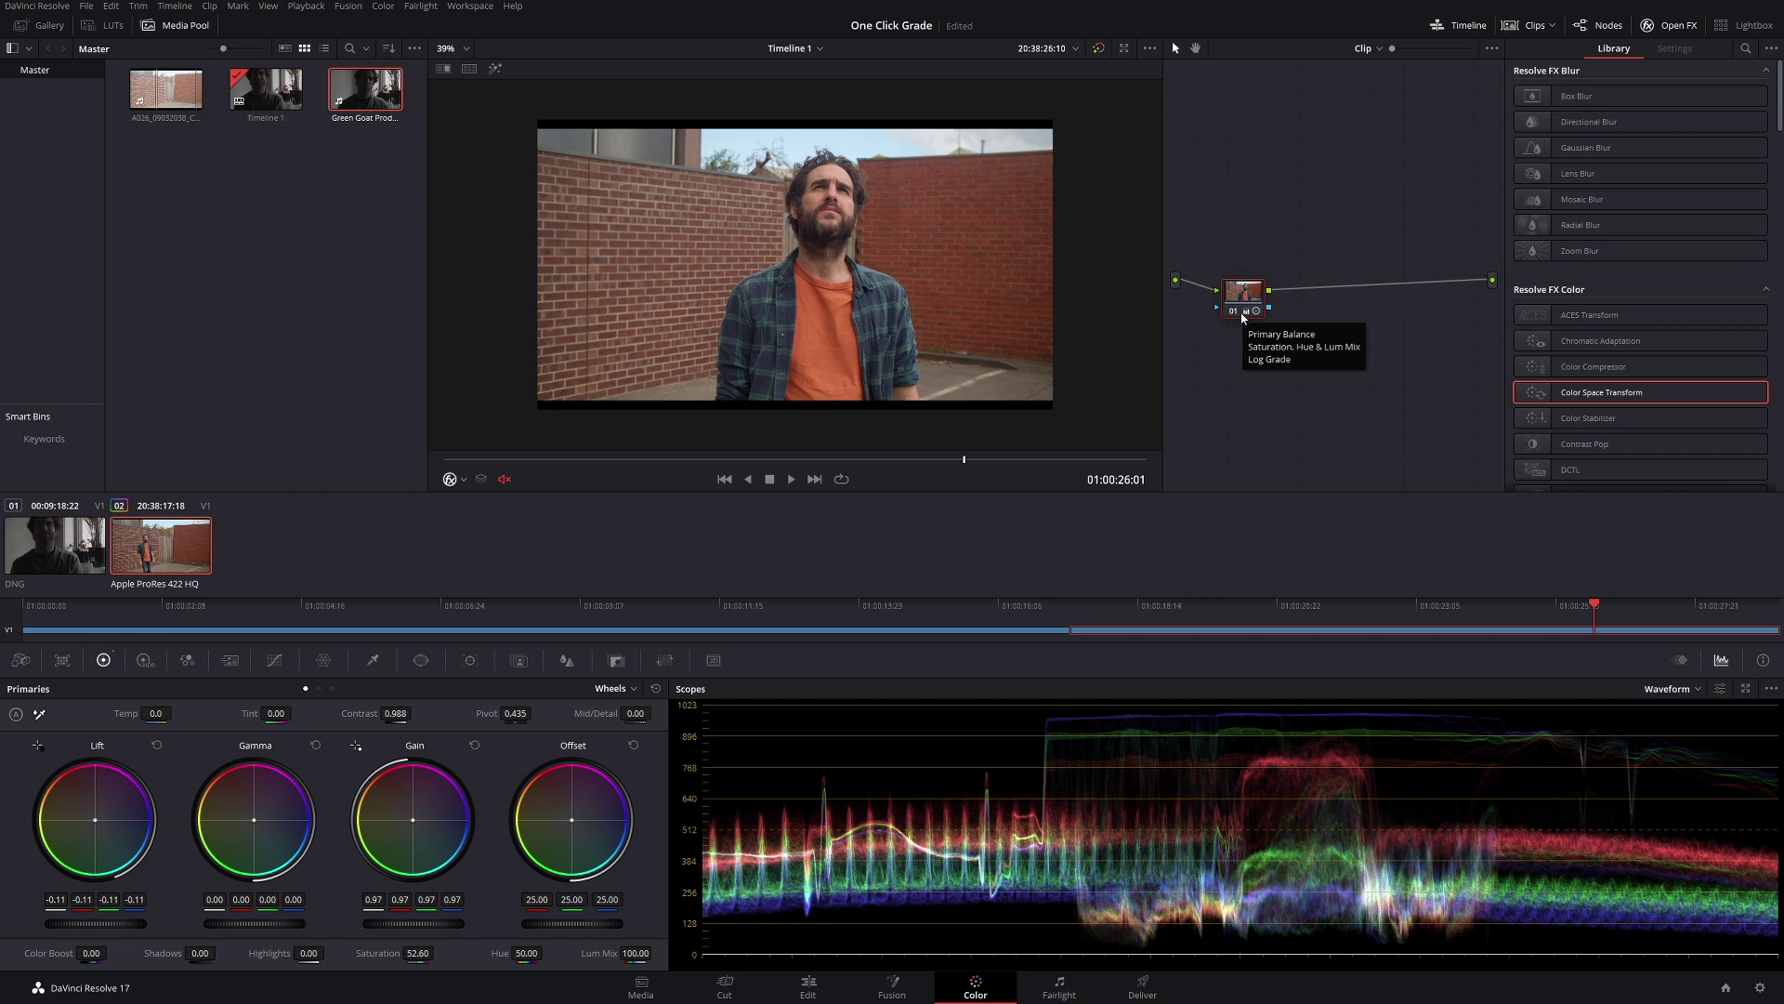
{"action": "key", "text": "Up"}
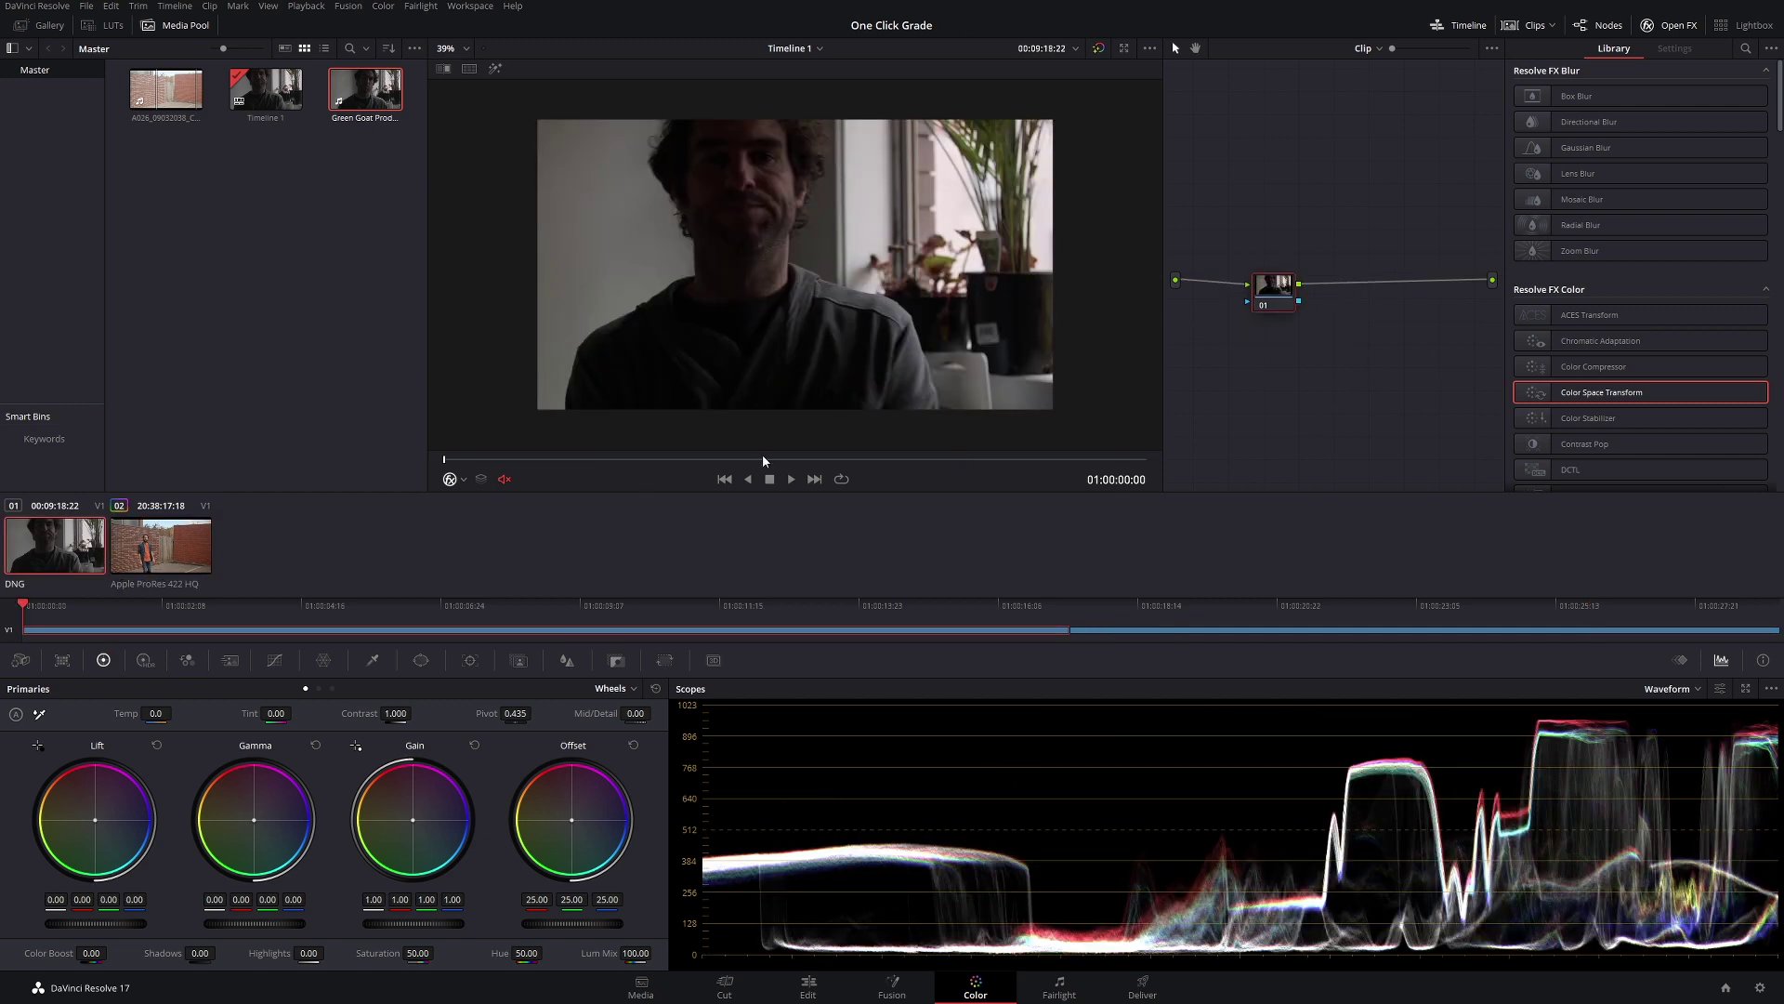
{"action": "left_click_drag", "start_coordinate": [762, 459], "coordinate": [868, 465]}
{"action": "key", "text": "Down"}
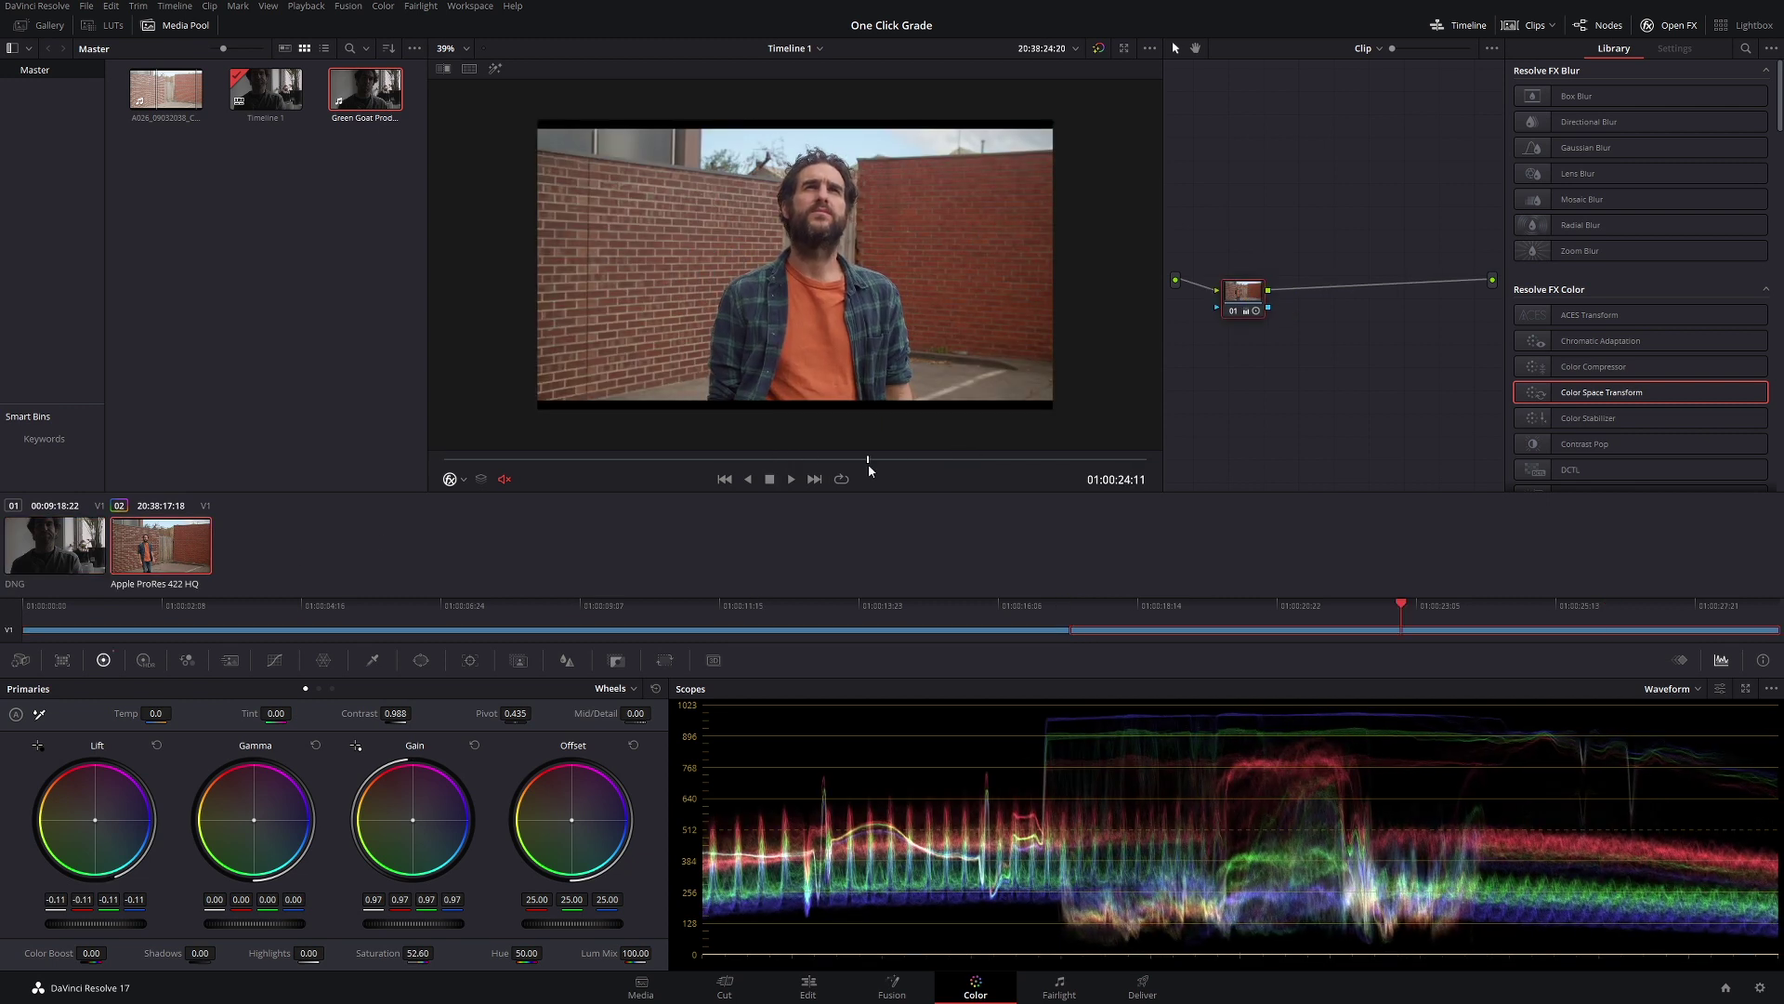
{"action": "left_click_drag", "start_coordinate": [1243, 290], "coordinate": [1263, 267]}
{"action": "left_click", "coordinate": [792, 460]}
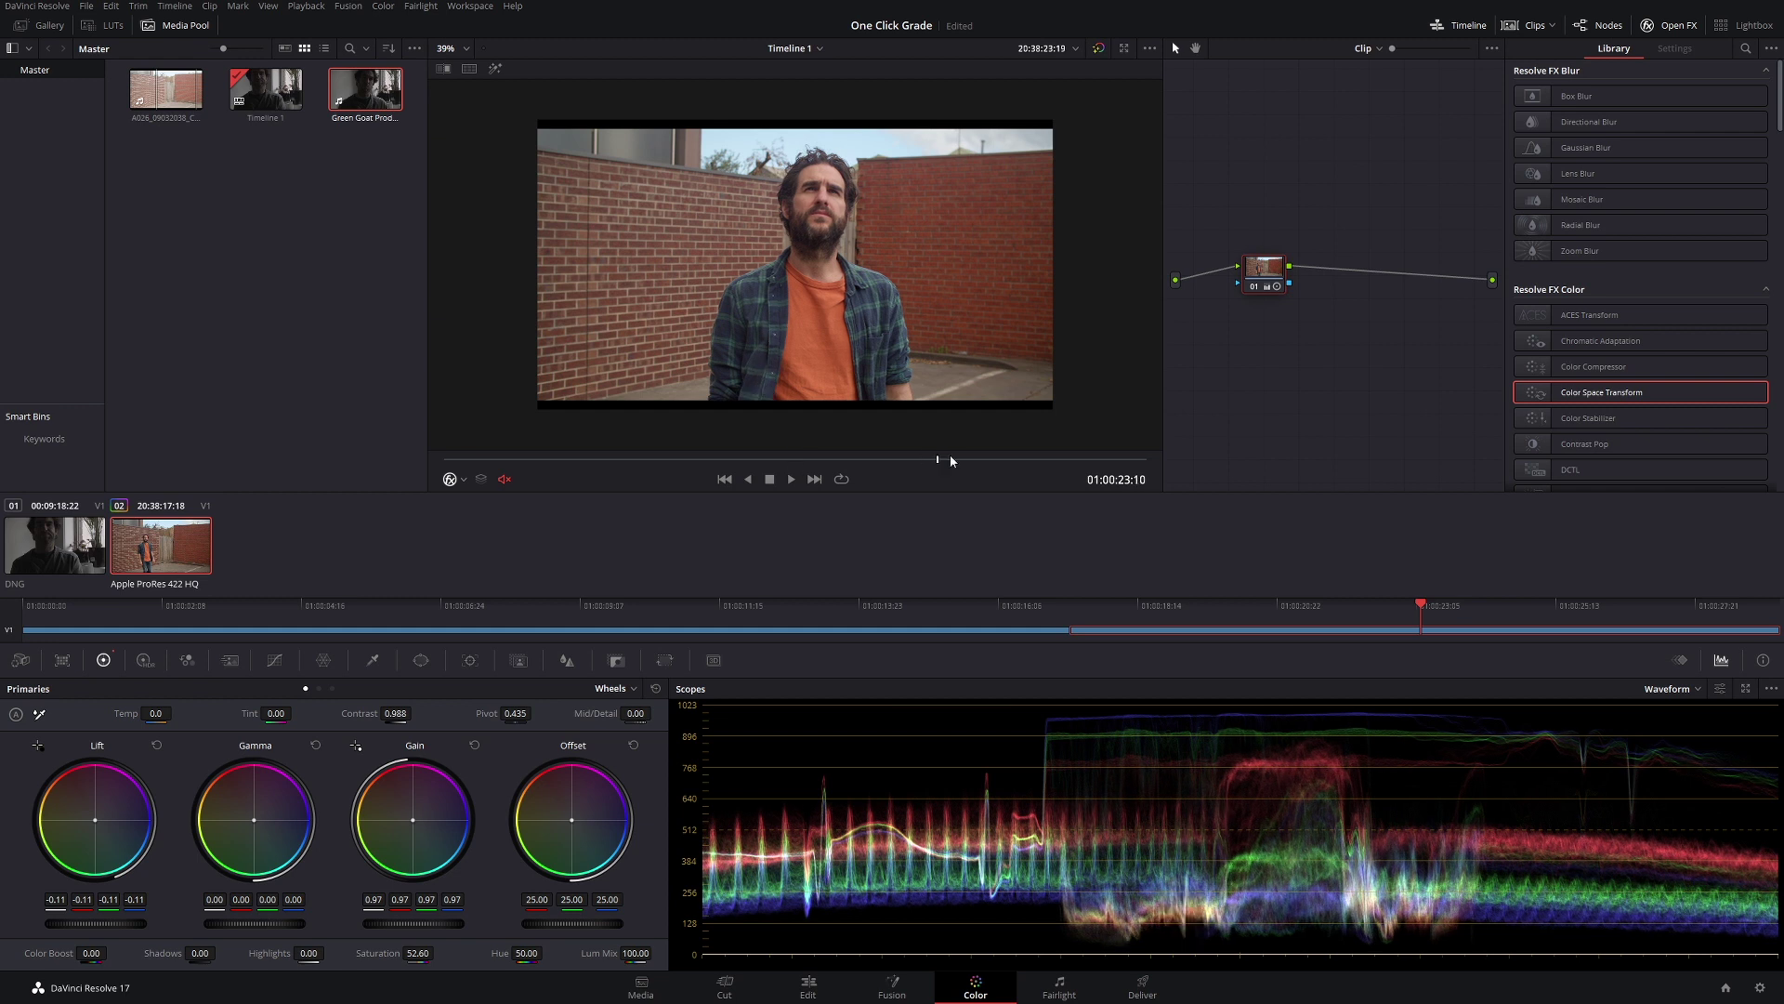
Step: Step back to frame 01:00:23:02, then switch to the Media page
{"action": "left_click", "coordinate": [785, 459]}
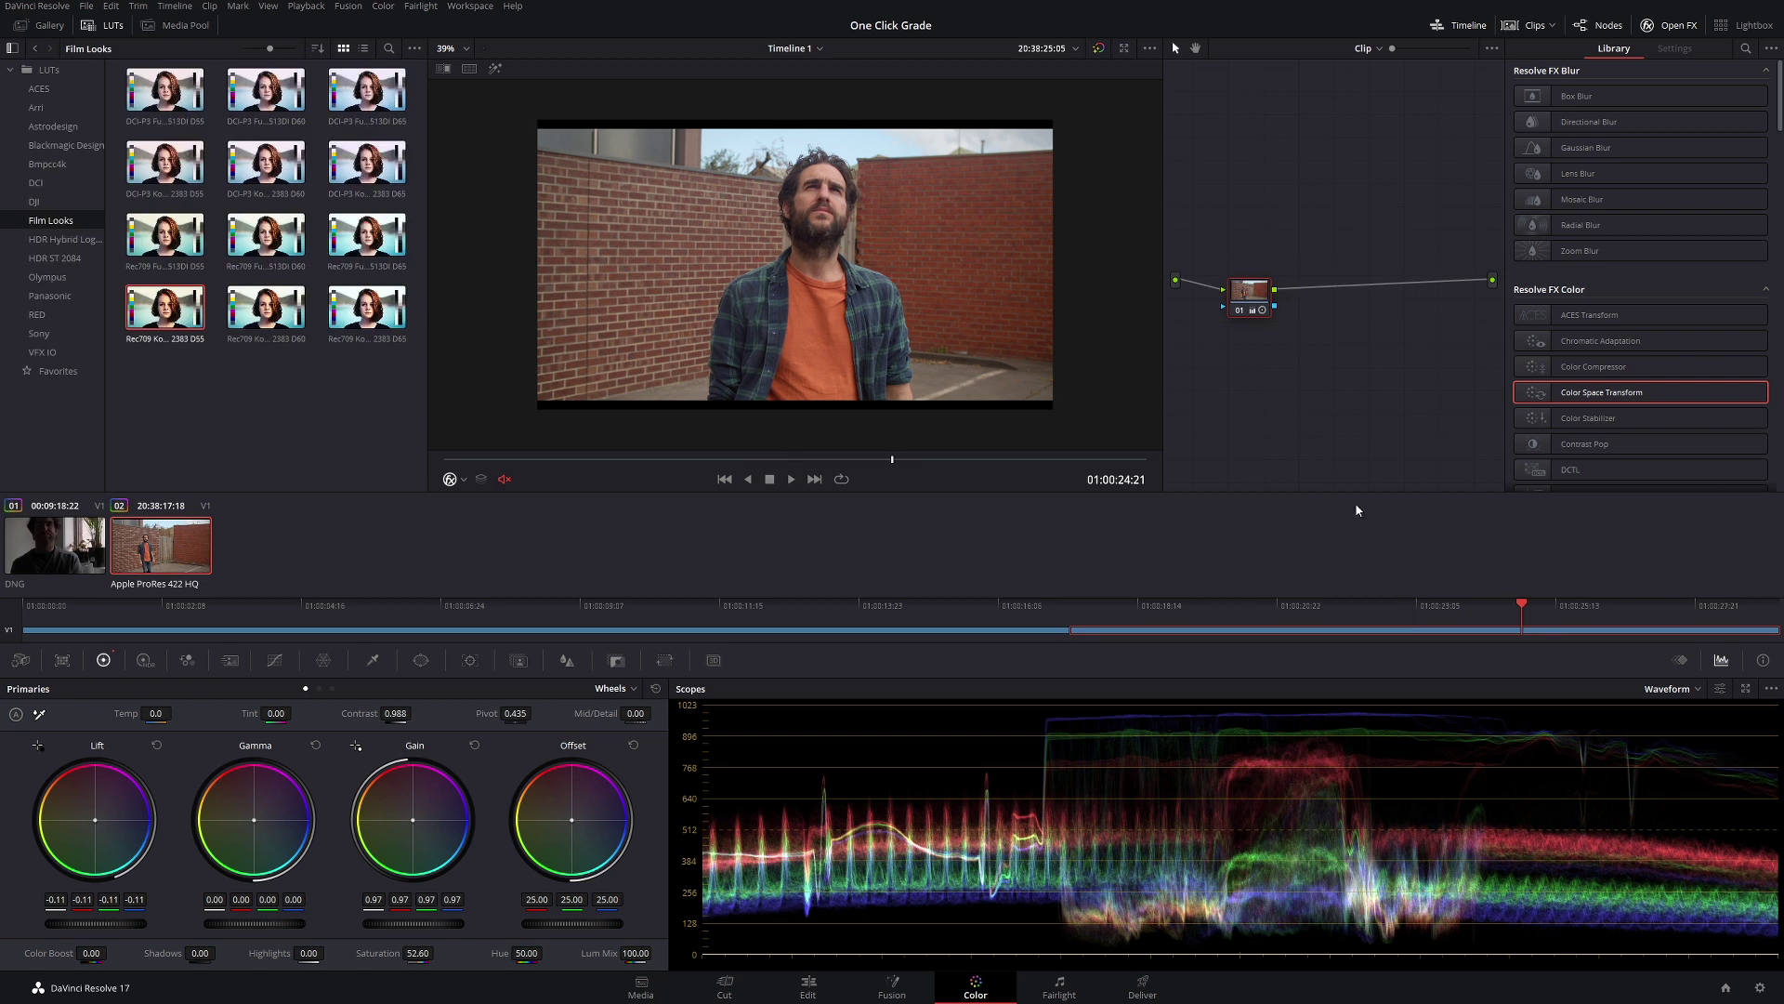
{"action": "left_click", "coordinate": [786, 459]}
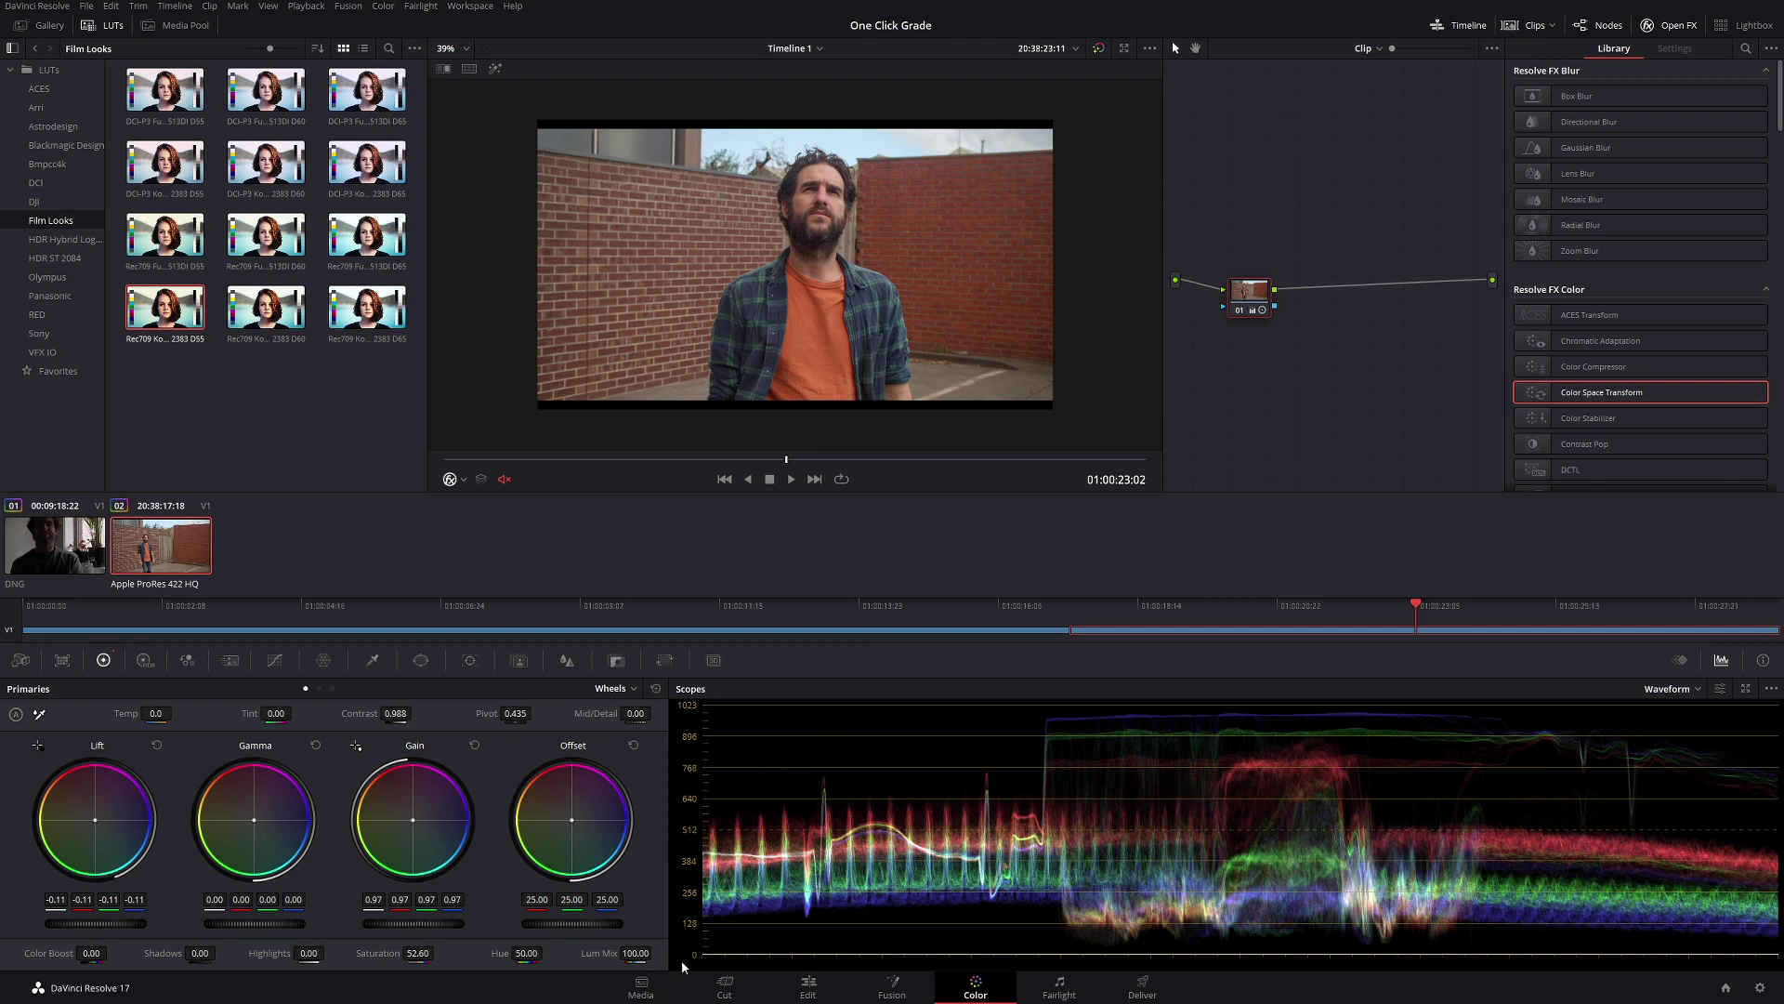
{"action": "left_click", "coordinate": [651, 987]}
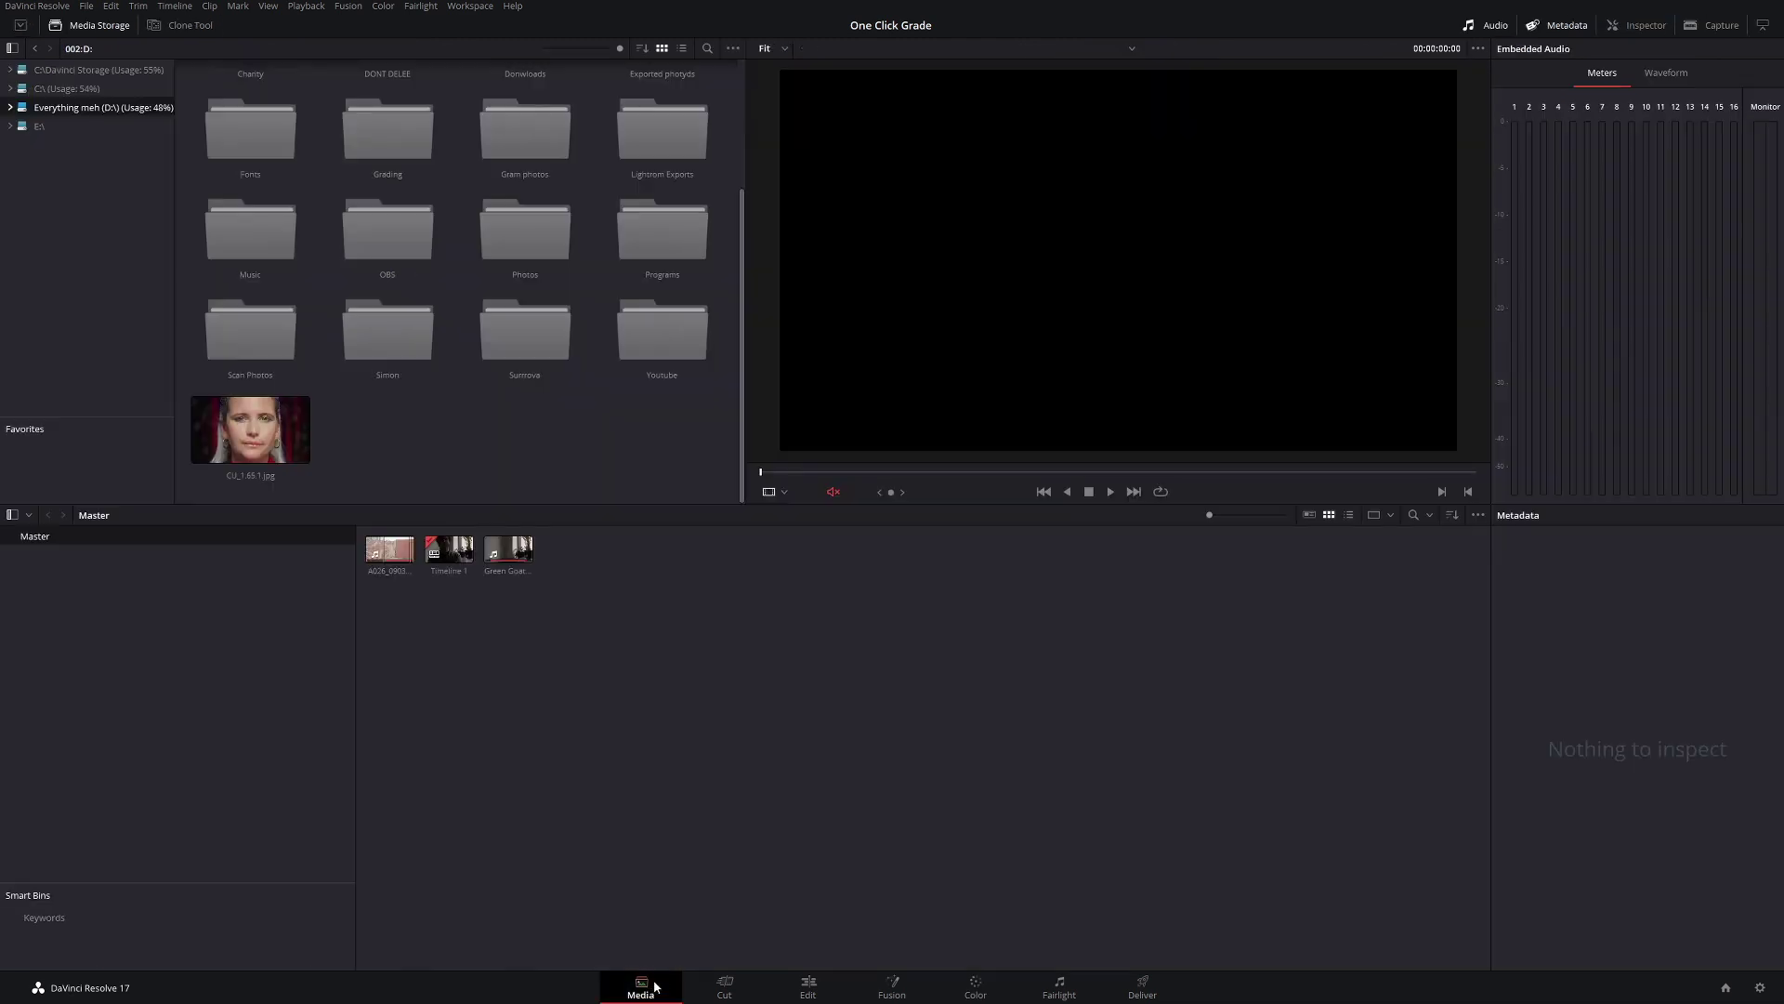
Step: Load A026_09032038_C008.mov (530 frames, 25 fps, 4096 x 2160) and scrub through it
{"action": "left_click", "coordinate": [390, 550]}
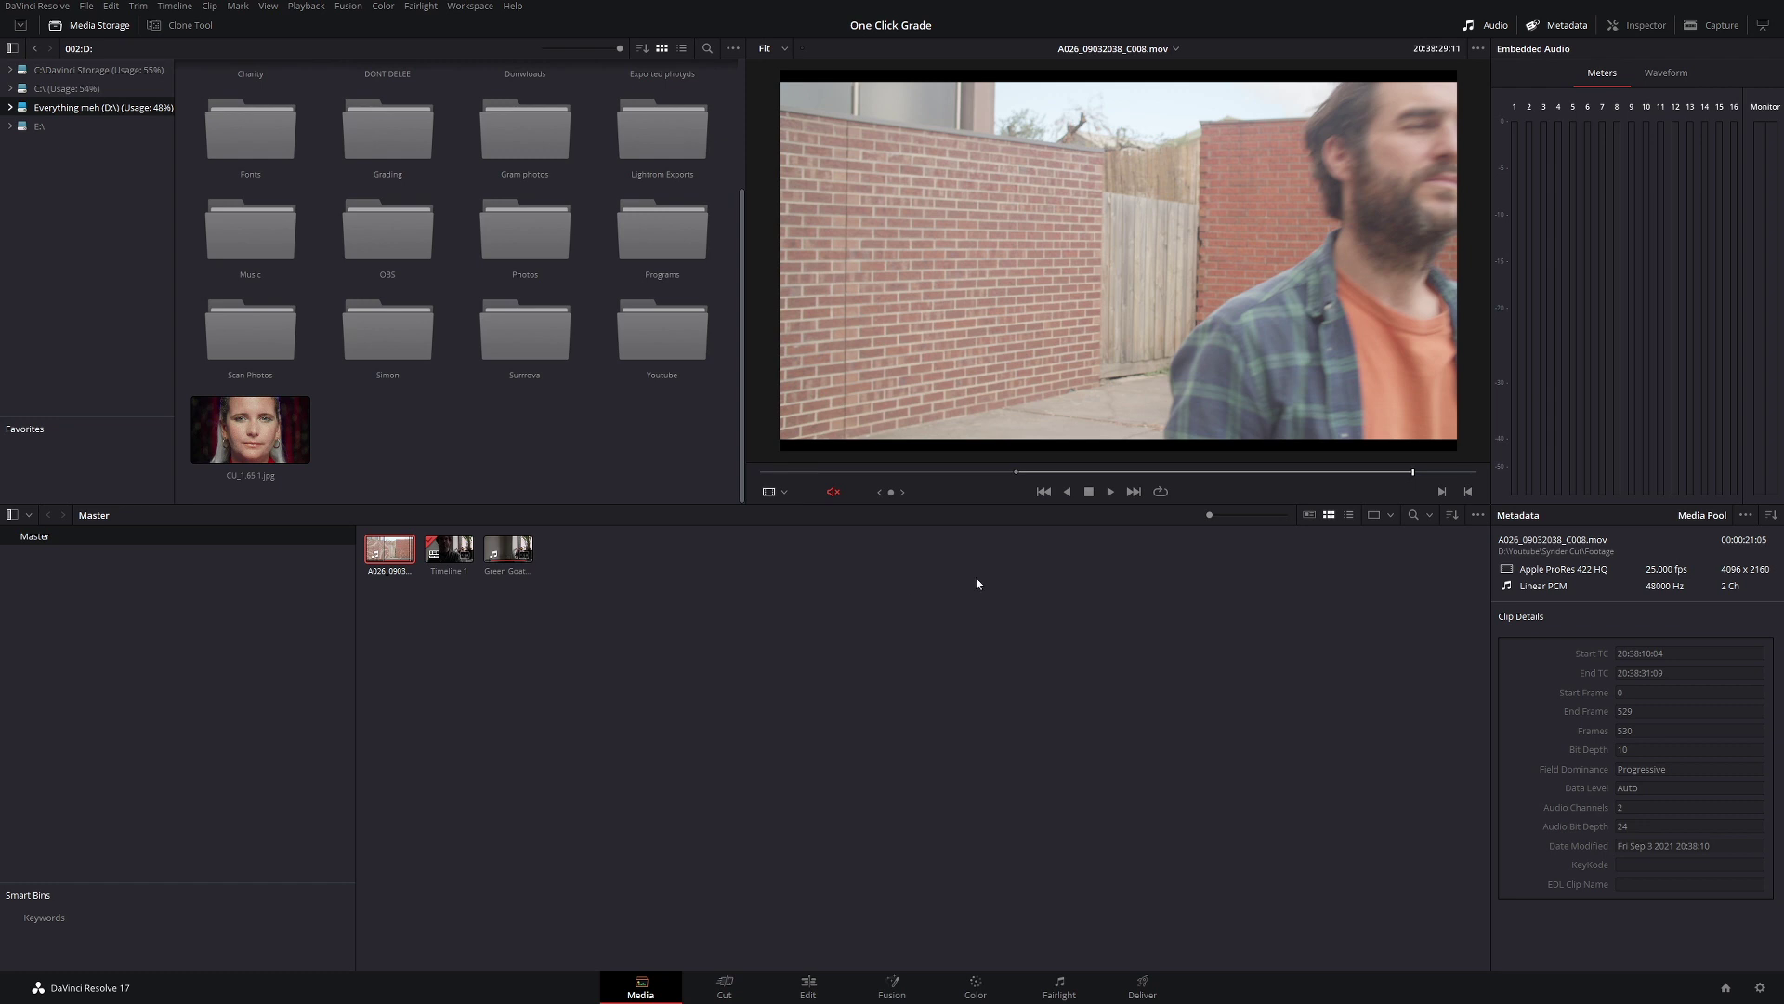
{"action": "left_click_drag", "start_coordinate": [1037, 469], "coordinate": [1157, 472]}
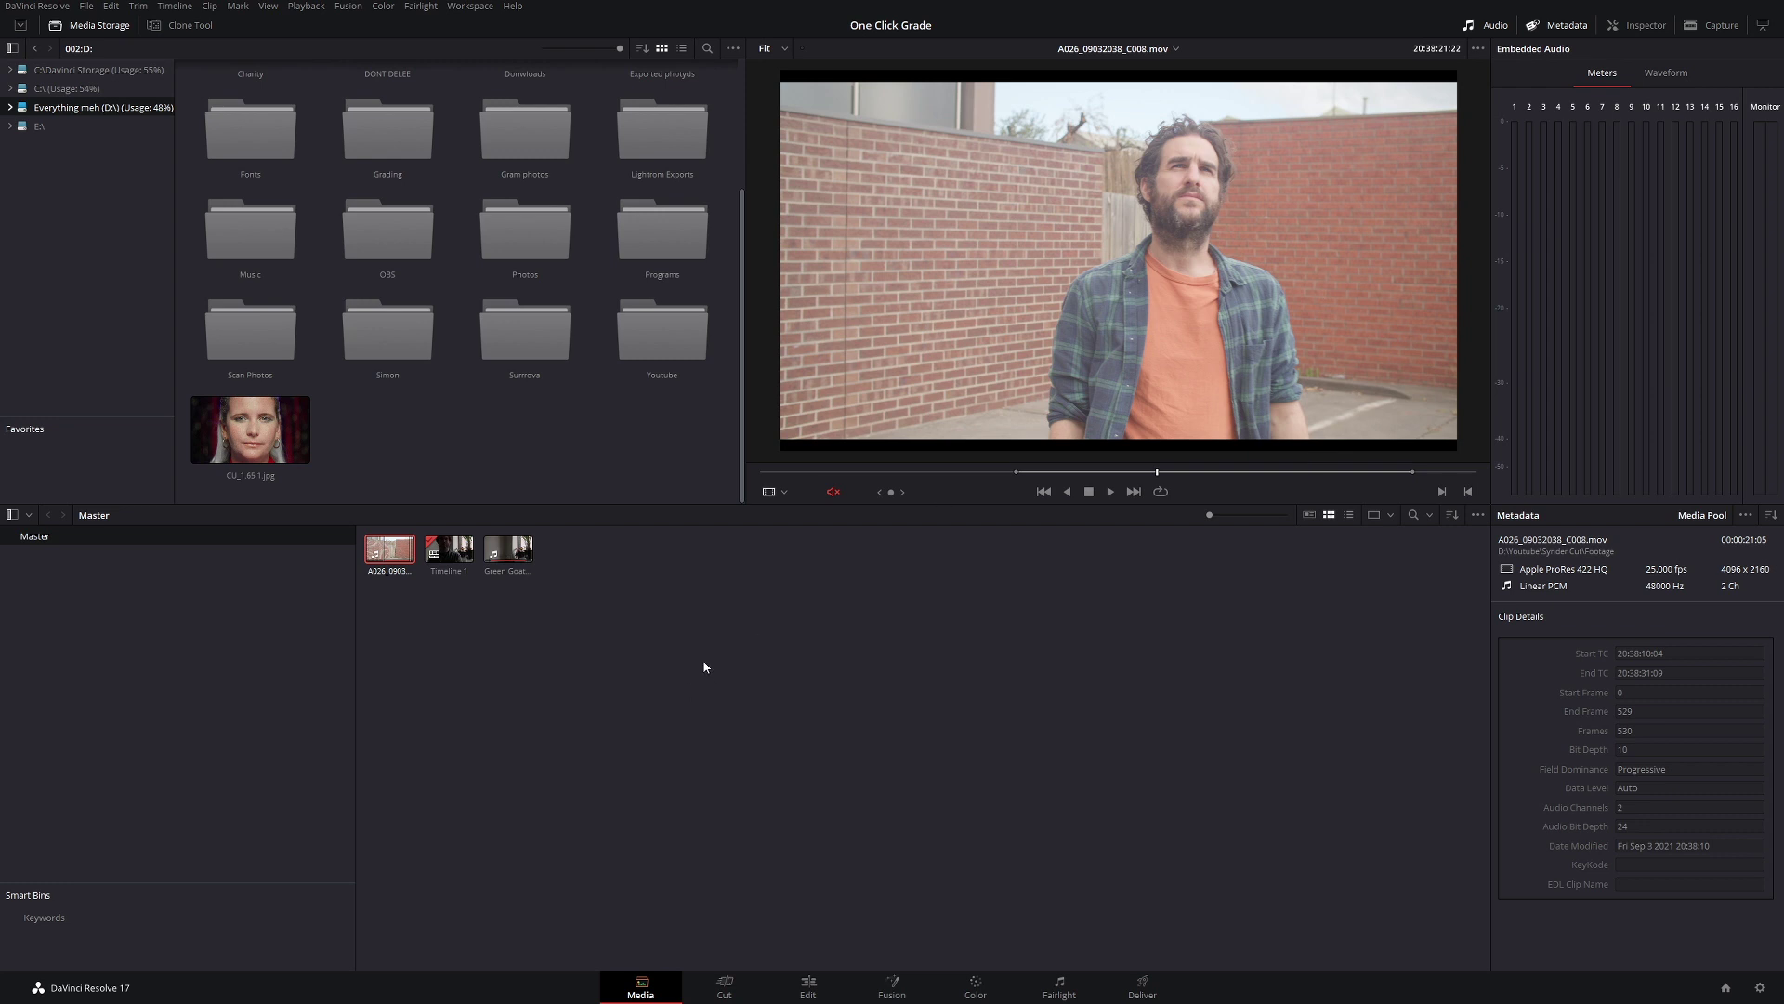
Step: Dismiss the brick-wall clip's context menu and return to the Color page with node 01
{"action": "right_click", "coordinate": [391, 553]}
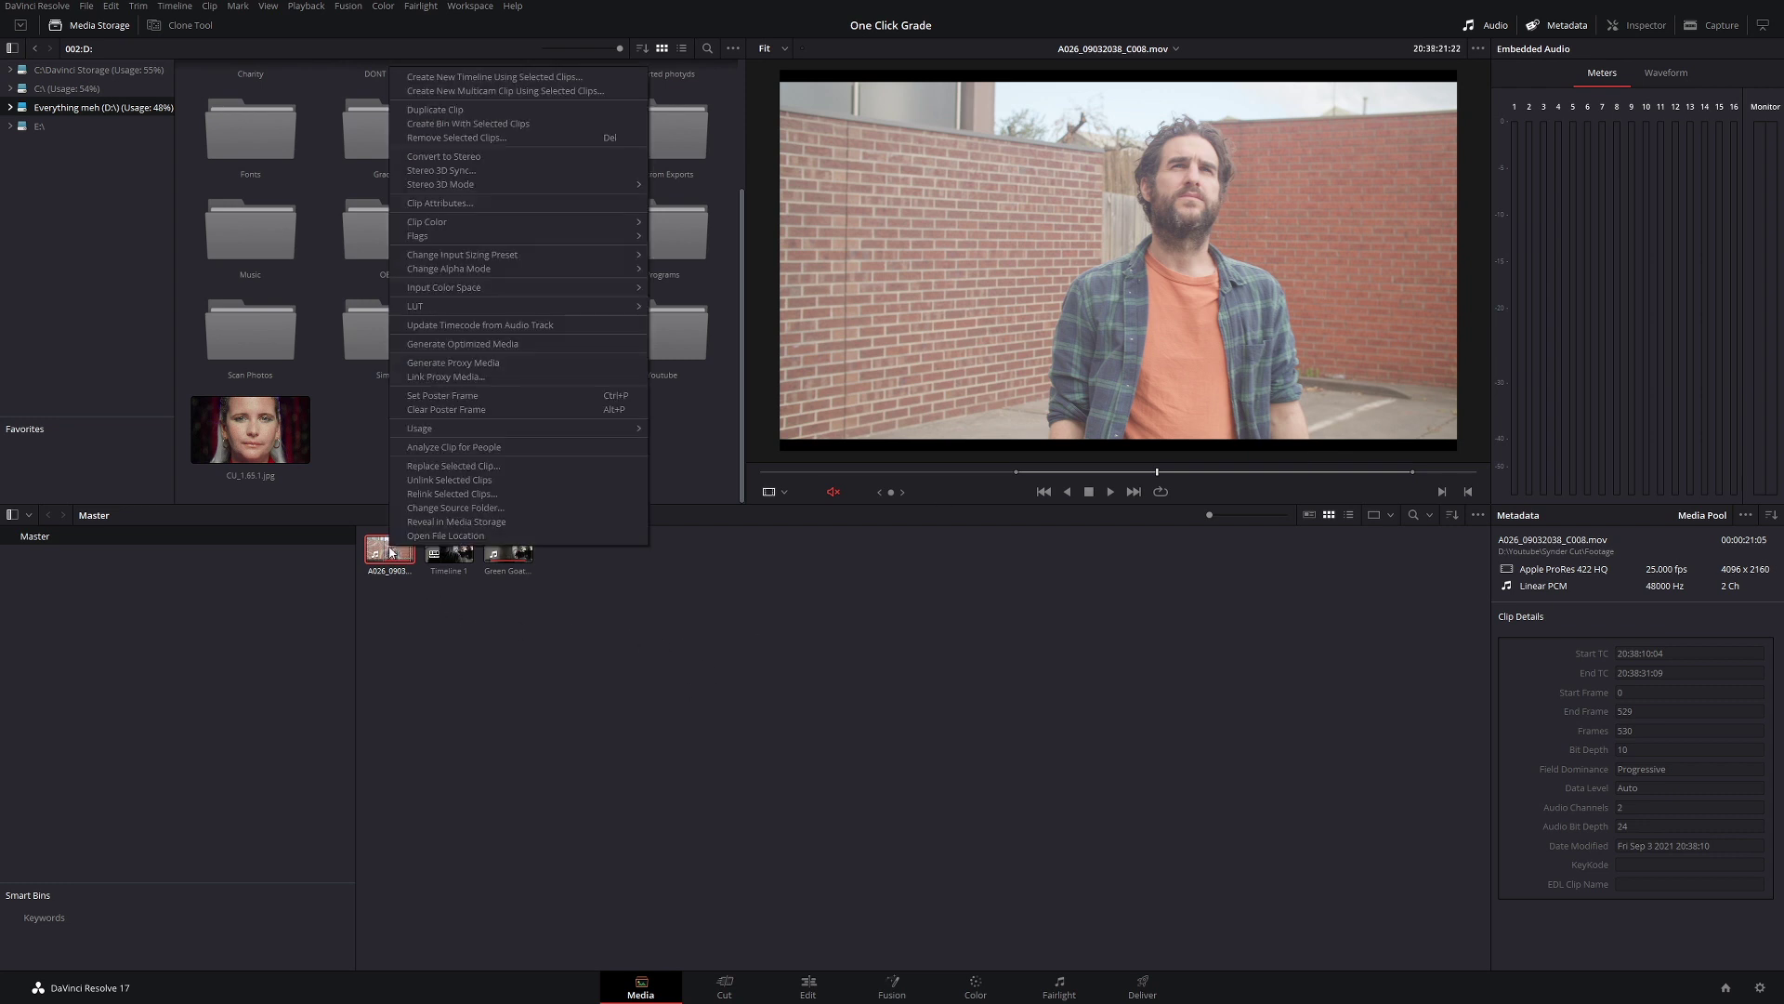
{"action": "mouse_move", "coordinate": [557, 288]}
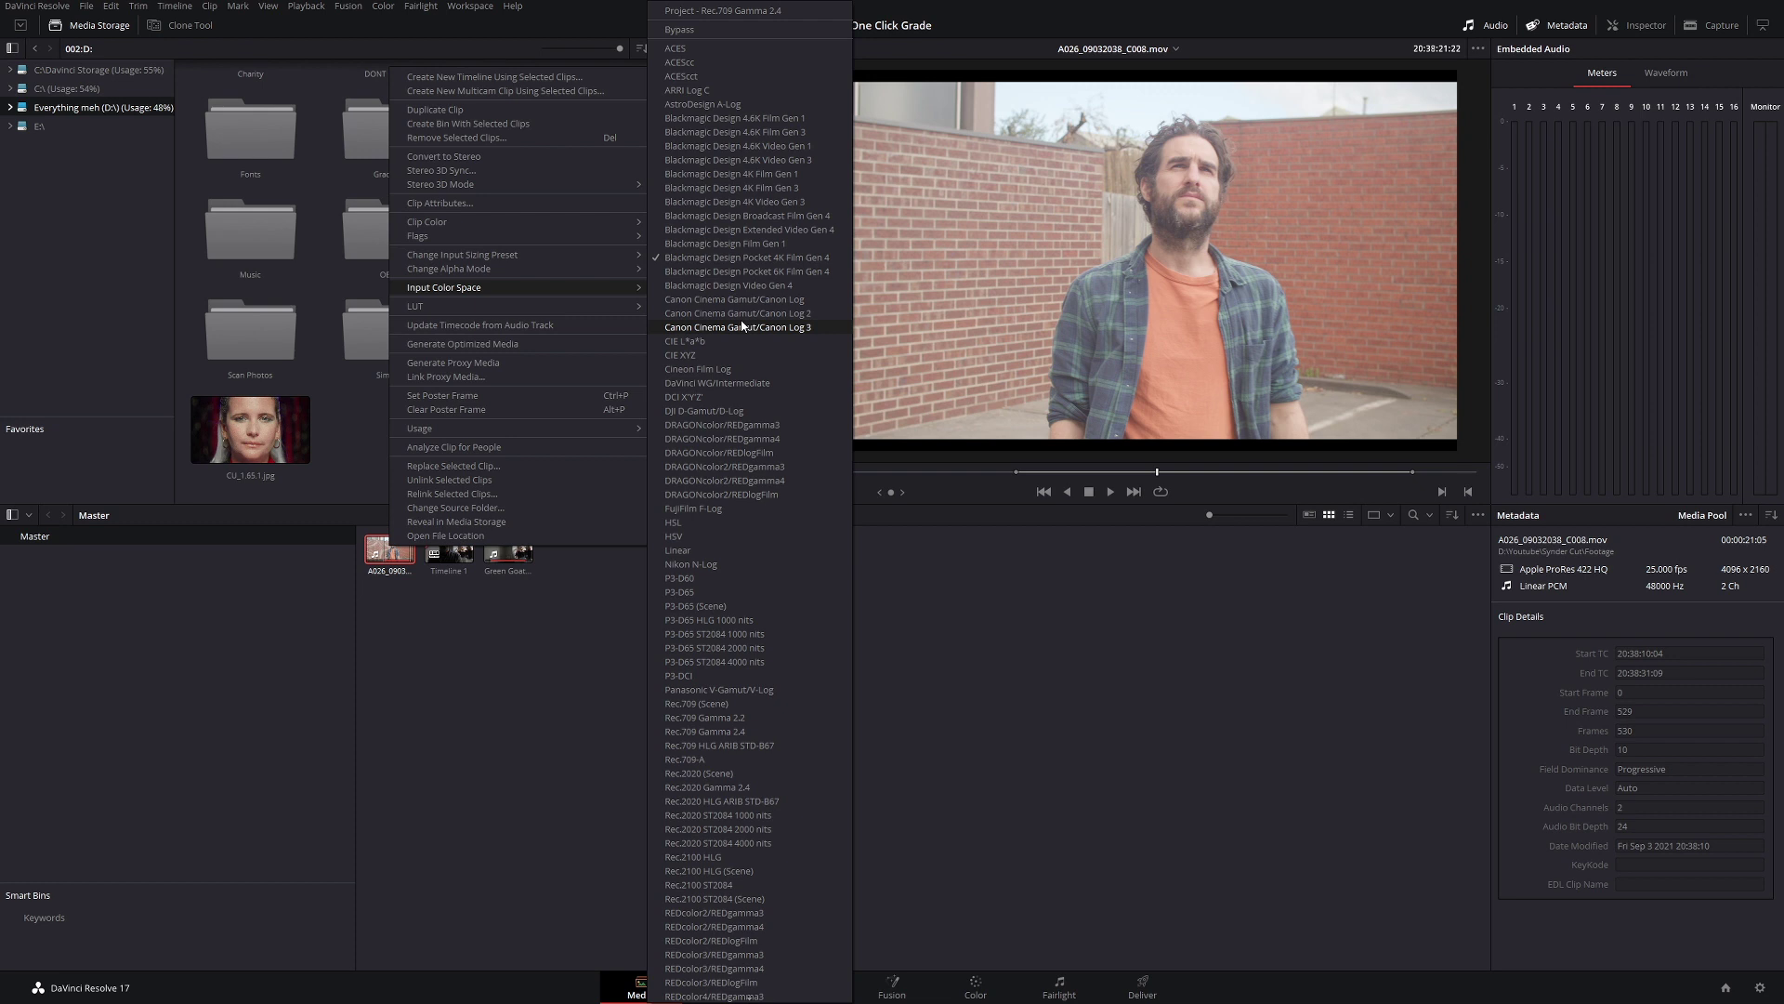
{"action": "left_click", "coordinate": [1039, 773]}
{"action": "left_click", "coordinate": [975, 987]}
{"action": "left_click_drag", "start_coordinate": [1250, 295], "coordinate": [1254, 304]}
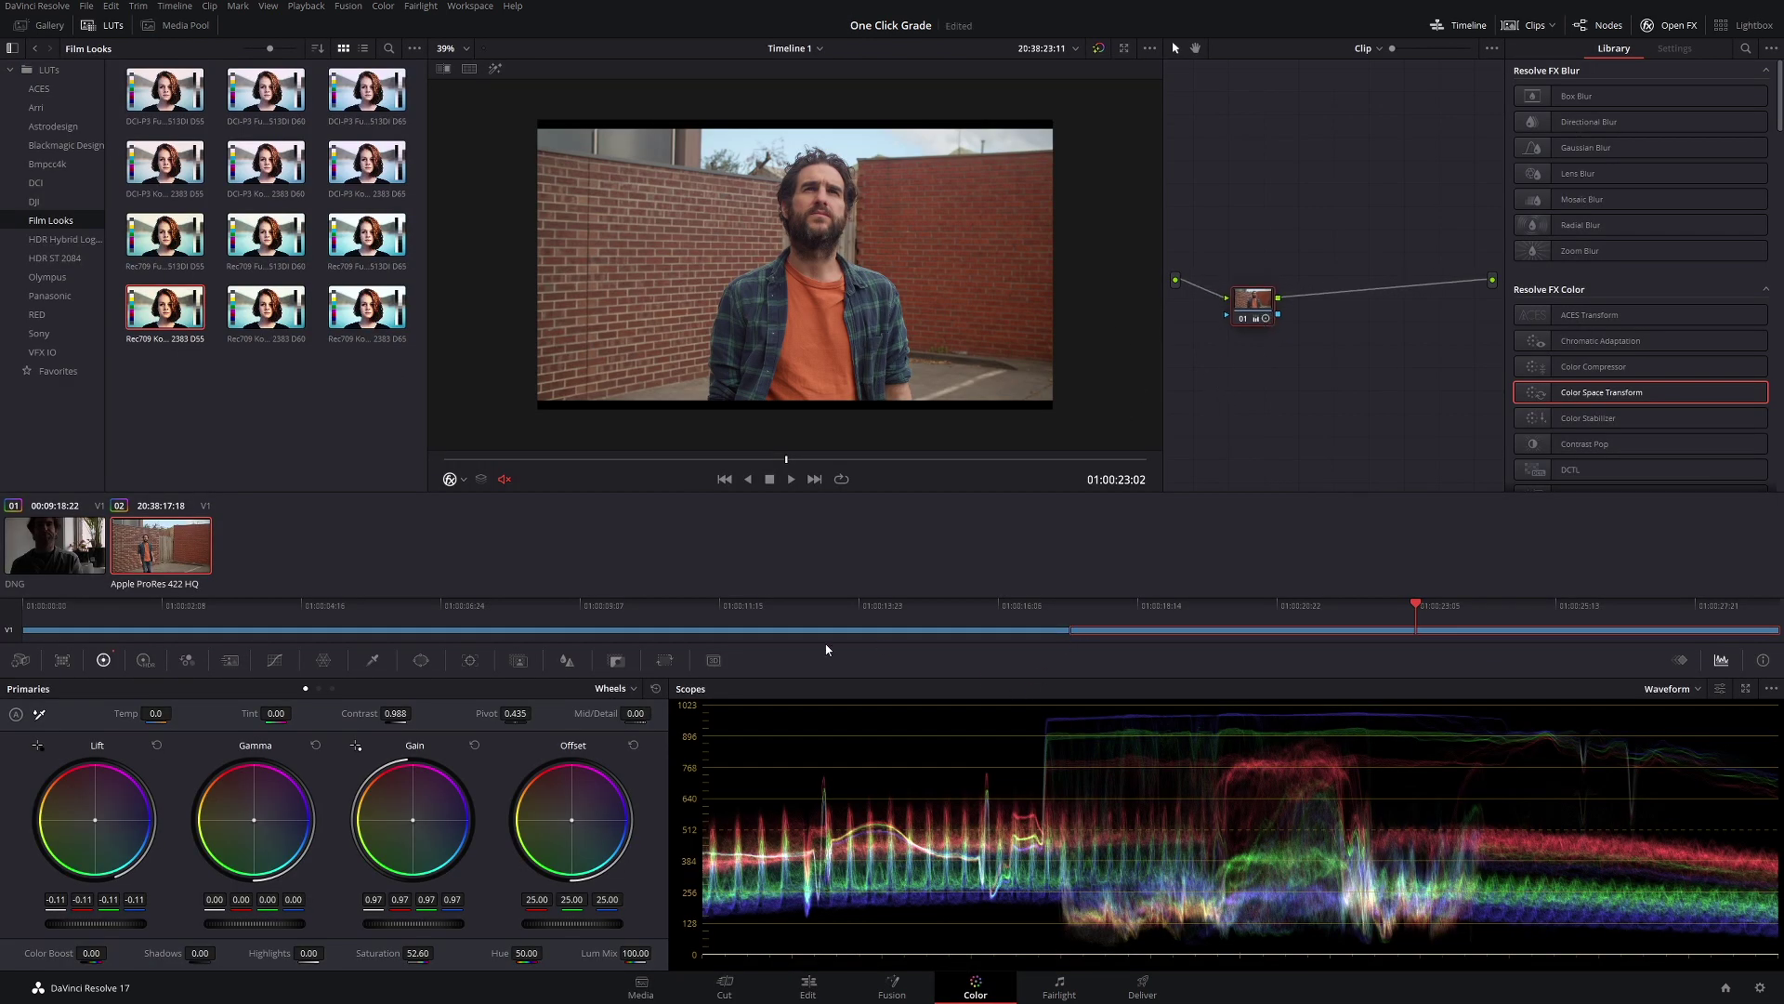
Step: Back on the Media page, open the brick-wall clip A026_09032038_C008.mov's options menu to set its input colour space
{"action": "left_click", "coordinate": [641, 987]}
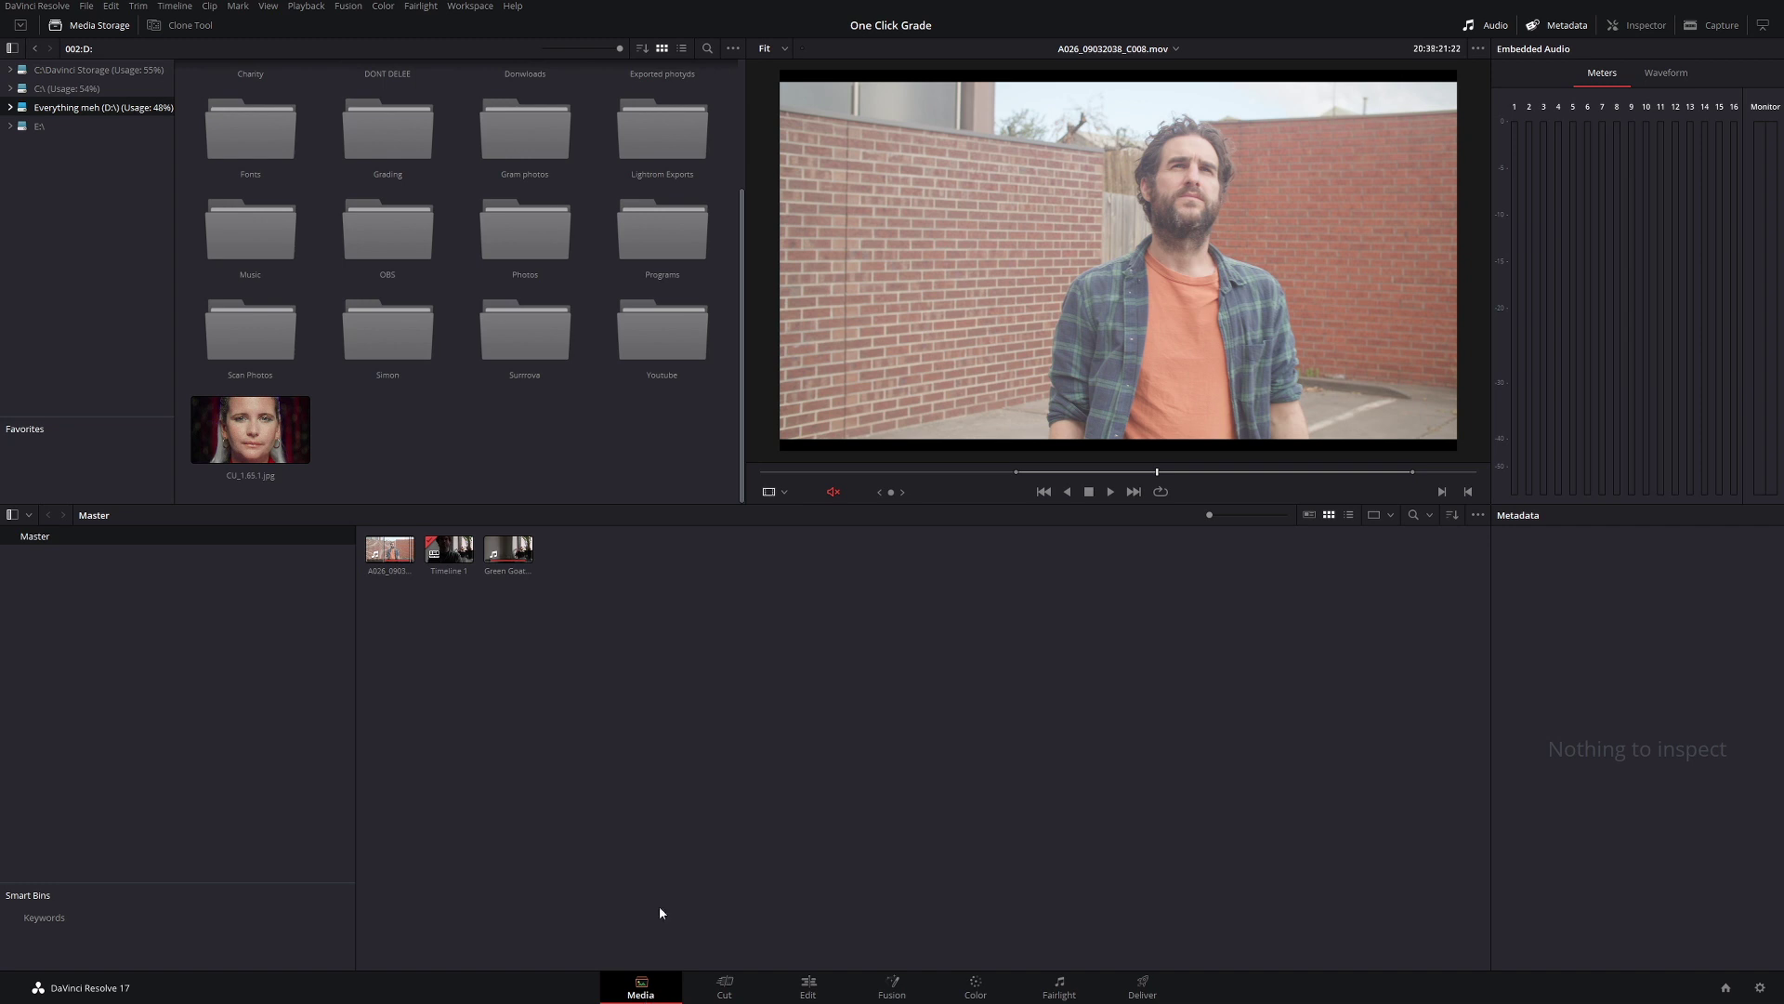
{"action": "left_click", "coordinate": [390, 550]}
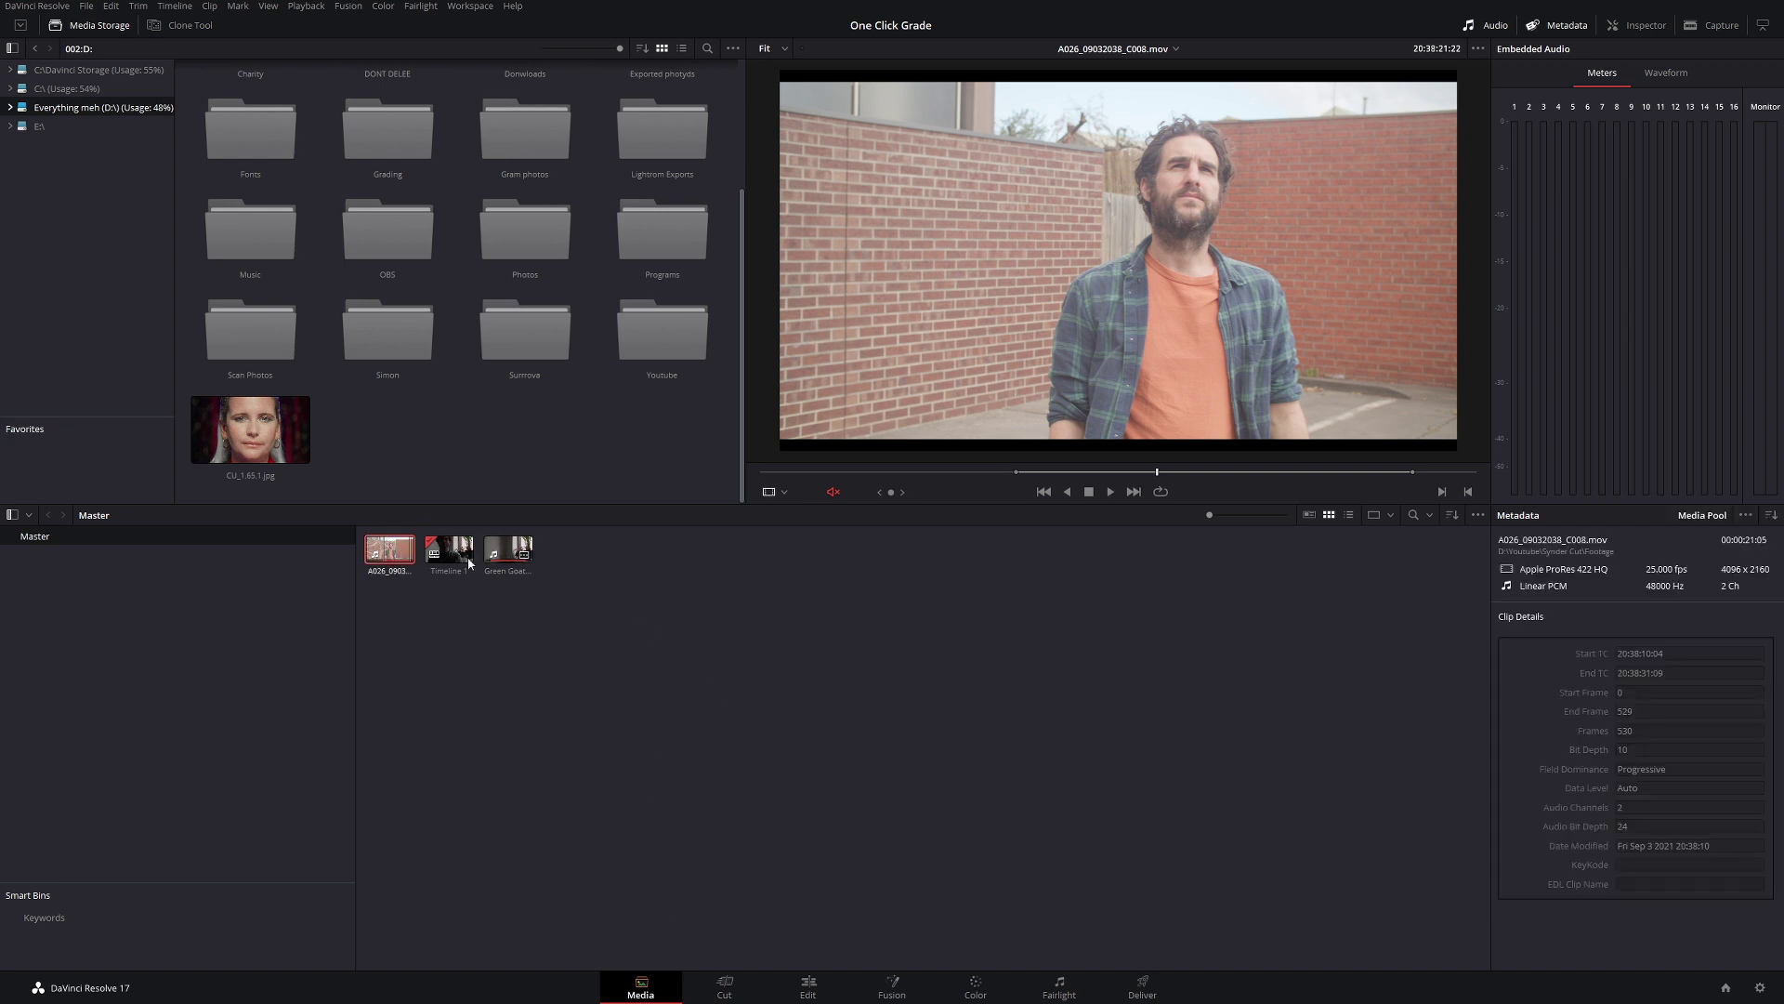
{"action": "right_click", "coordinate": [401, 552]}
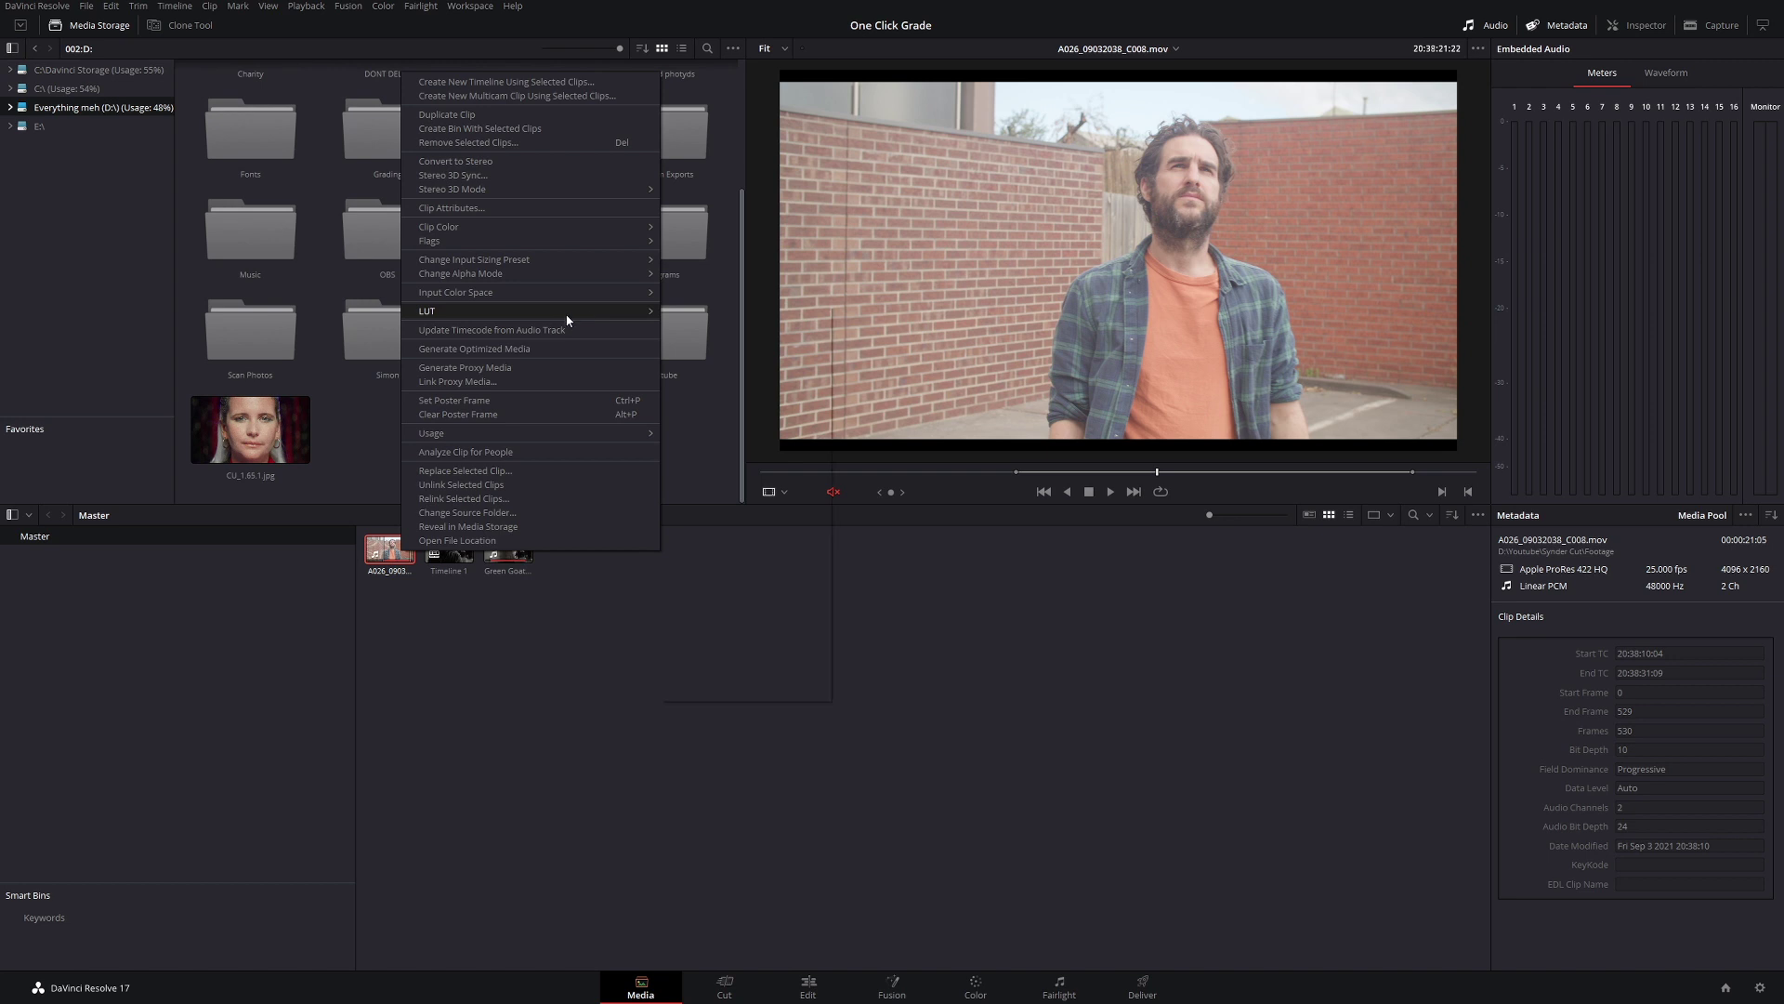